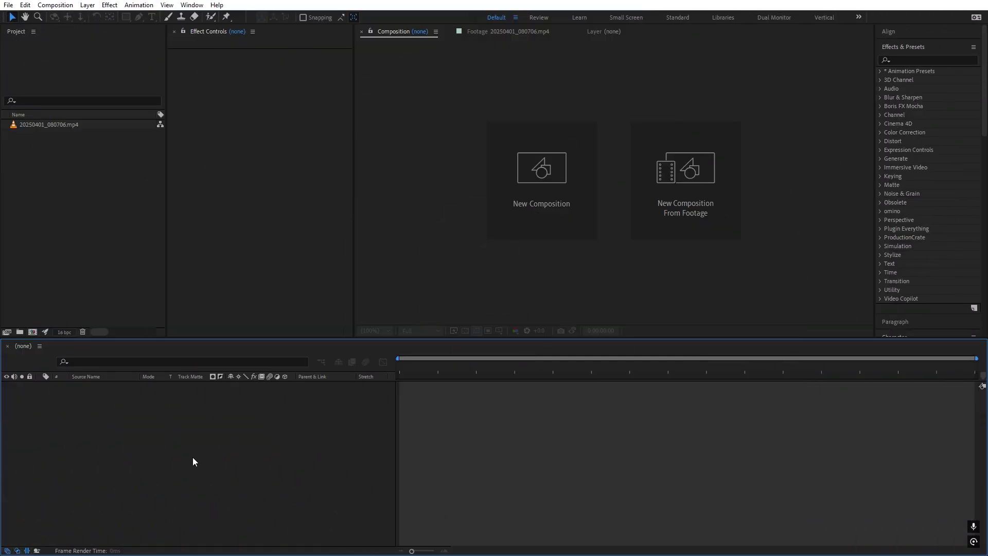
Open the 20250401_080706.mp4 footage and scrub through it to review the hand gesture and the empty desk shot
double_click(54, 124)
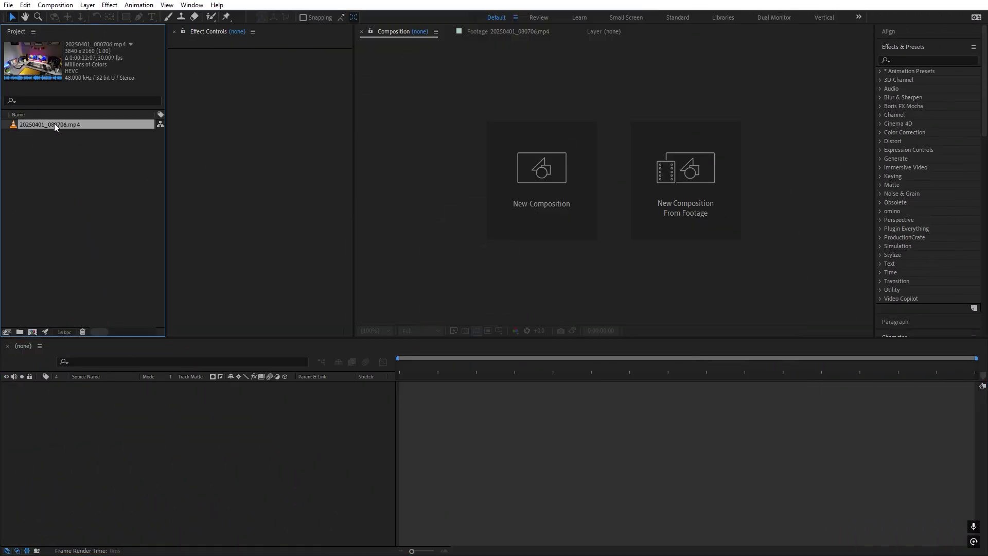
left_click_drag(386, 310, 643, 317)
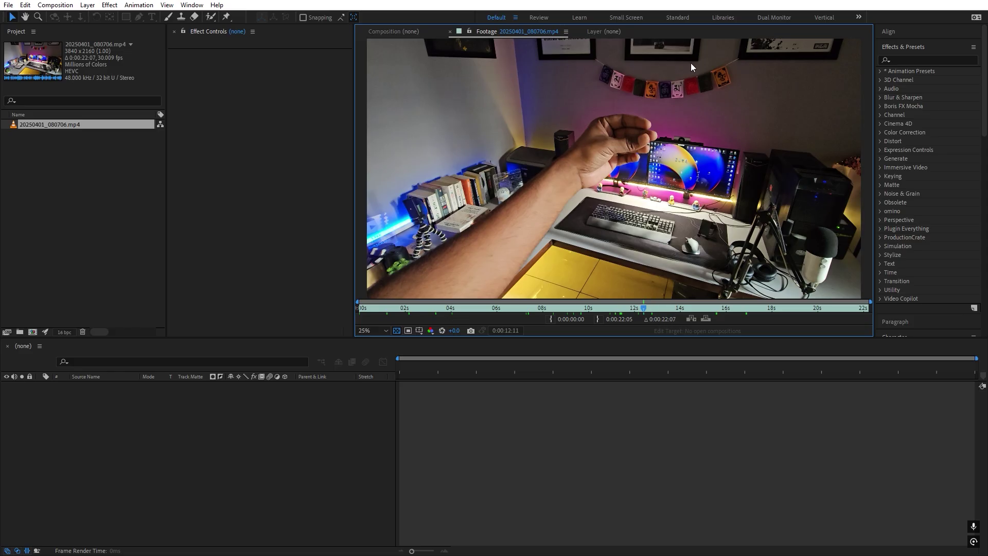
left_click_drag(647, 315, 755, 311)
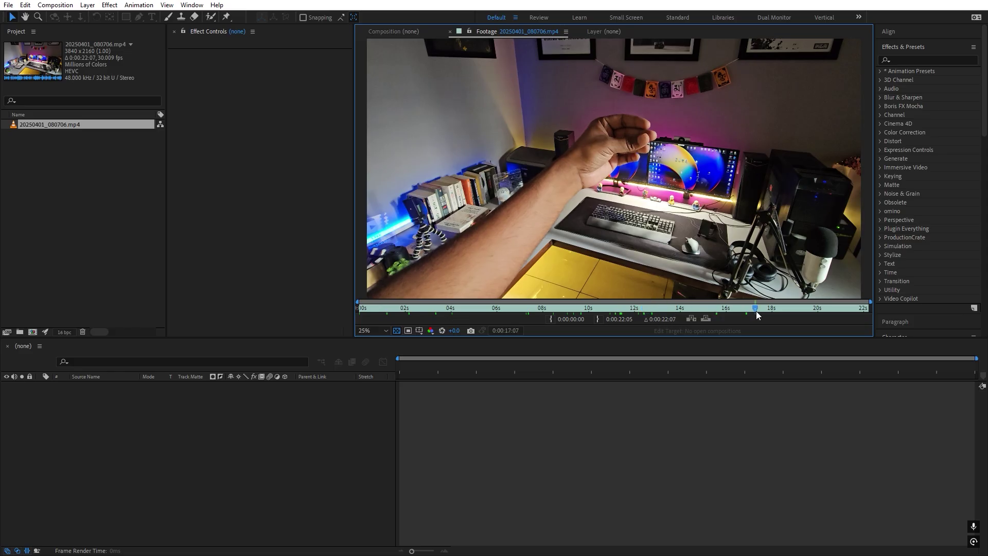
left_click_drag(828, 321, 844, 322)
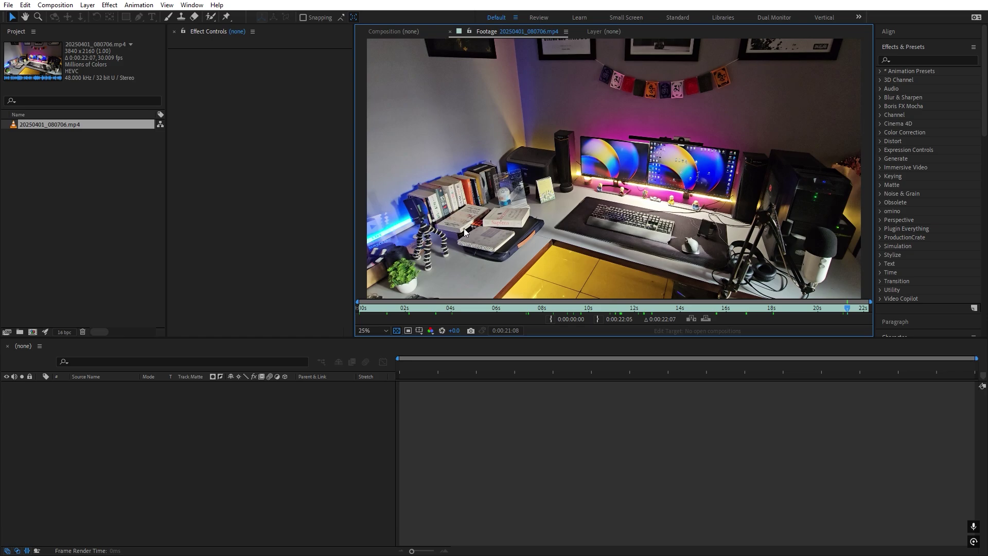
Create a composition from 20250401_080706.mp4, trim the clip's start at 0:00:07:07 and shift it to the composition's beginning
left_click(68, 186)
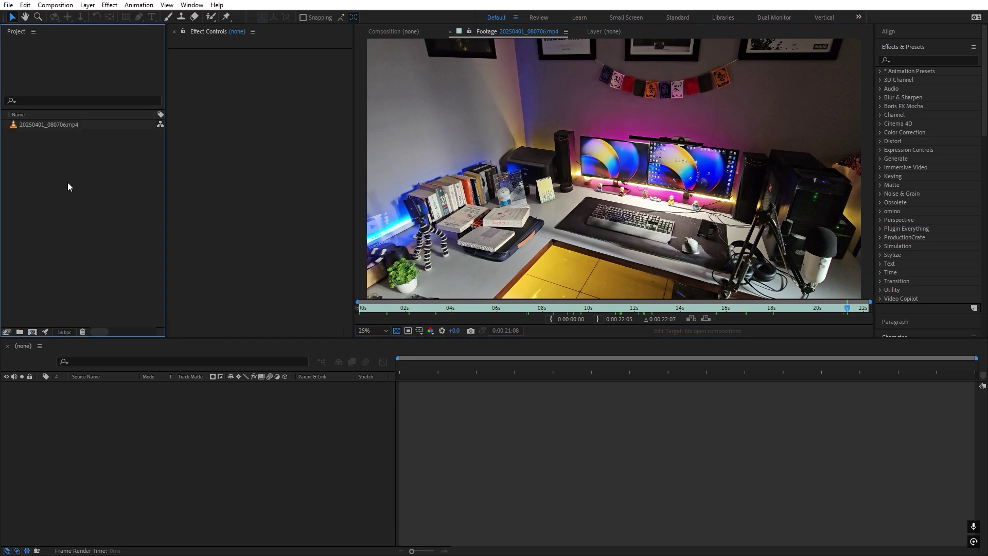
left_click_drag(42, 120, 33, 328)
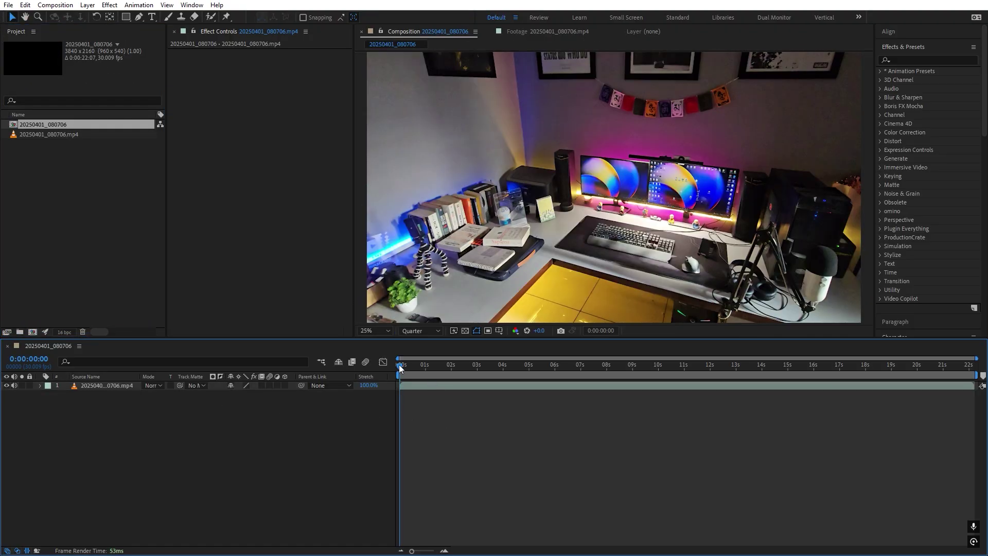
left_click_drag(413, 365, 587, 371)
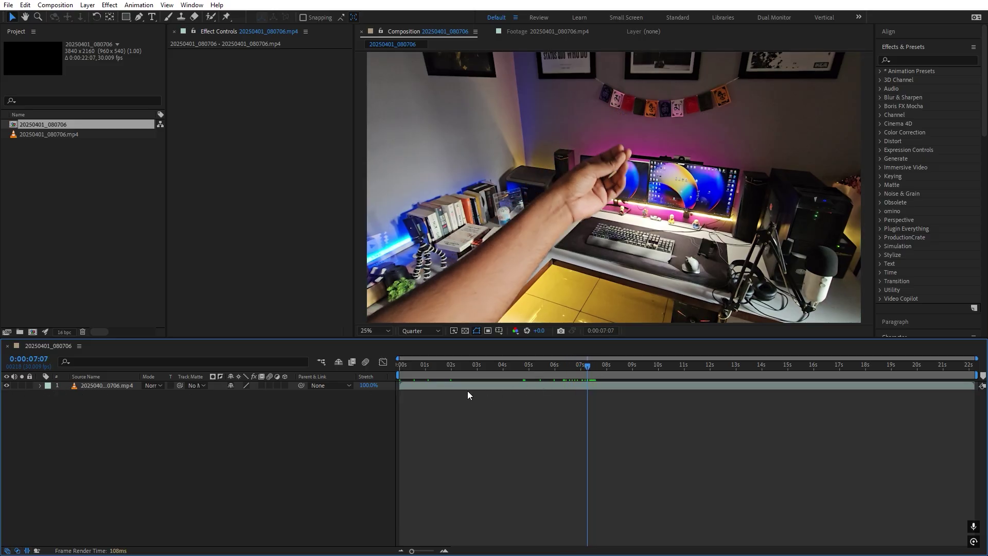
left_click_drag(409, 385, 396, 363)
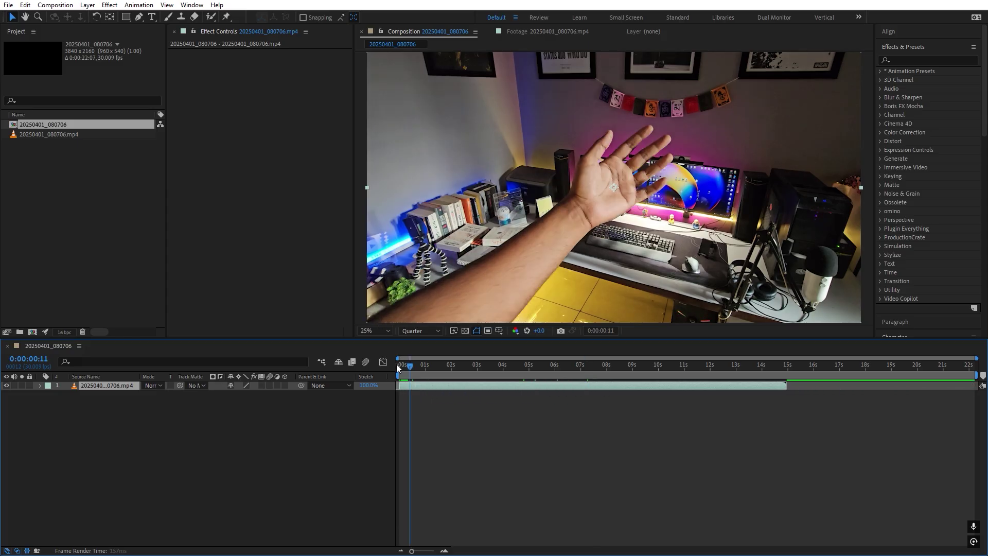
Preview the hand movement and split the footage layer at 0:00:03:00
key("space")
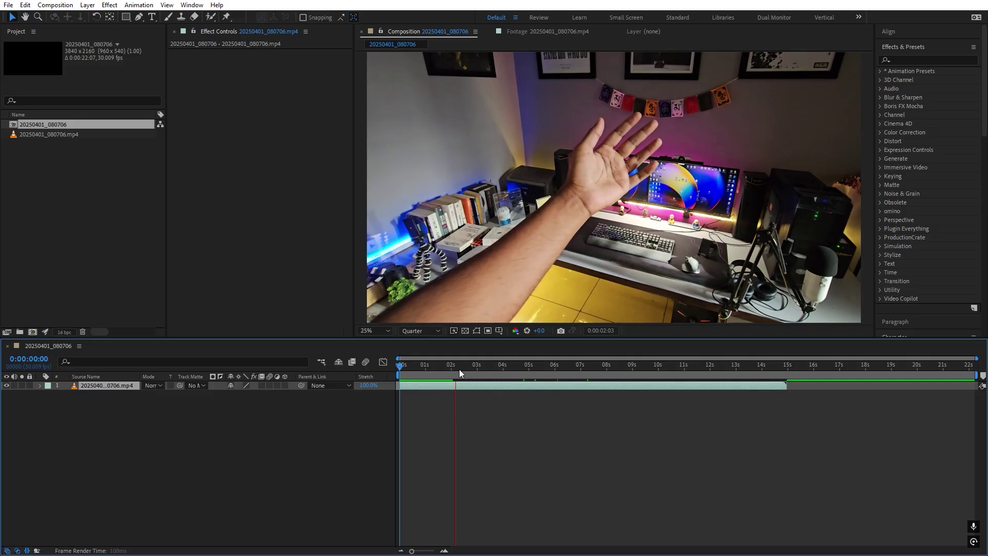
left_click_drag(477, 368, 478, 366)
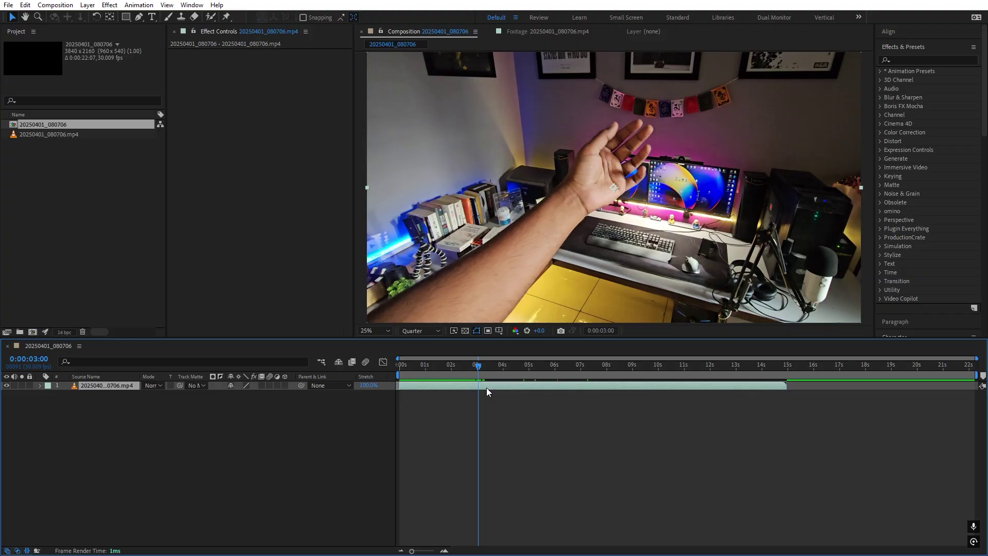
key("ctrl+shift+d")
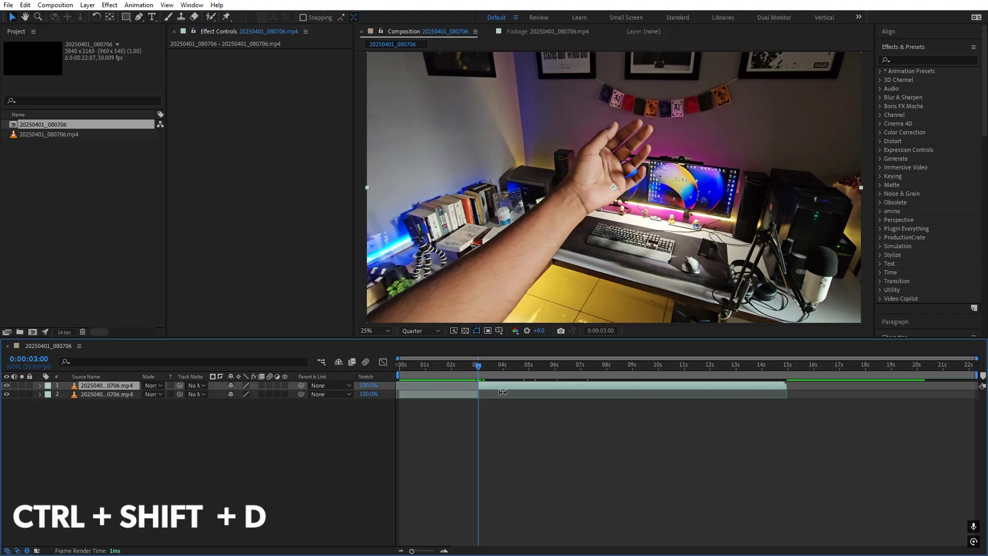
Place the second part of the split footage below the first and freeze it on the empty desk frame at 0:00:13:14
left_click(100, 394)
left_click_drag(468, 369, 748, 369)
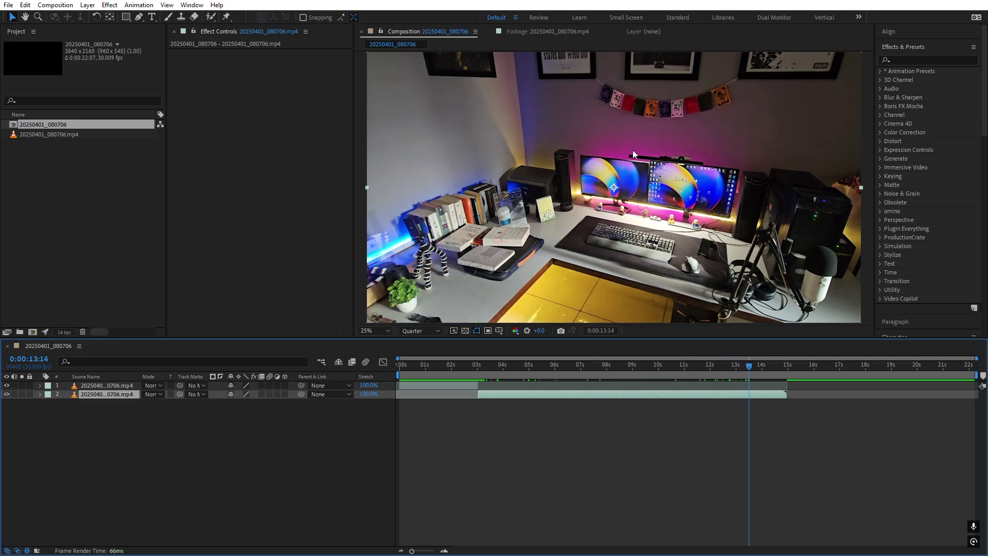
right_click(727, 394)
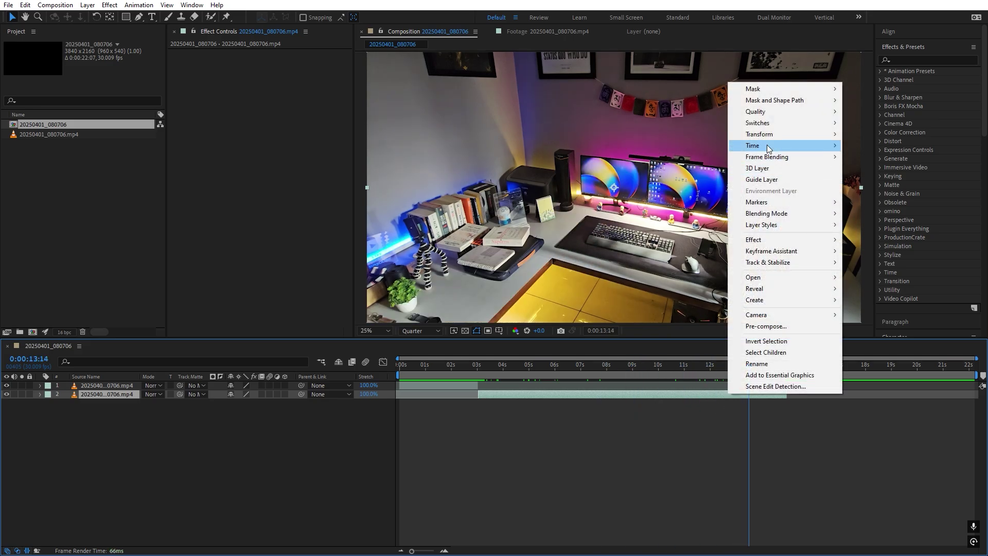
mouse_move(766, 145)
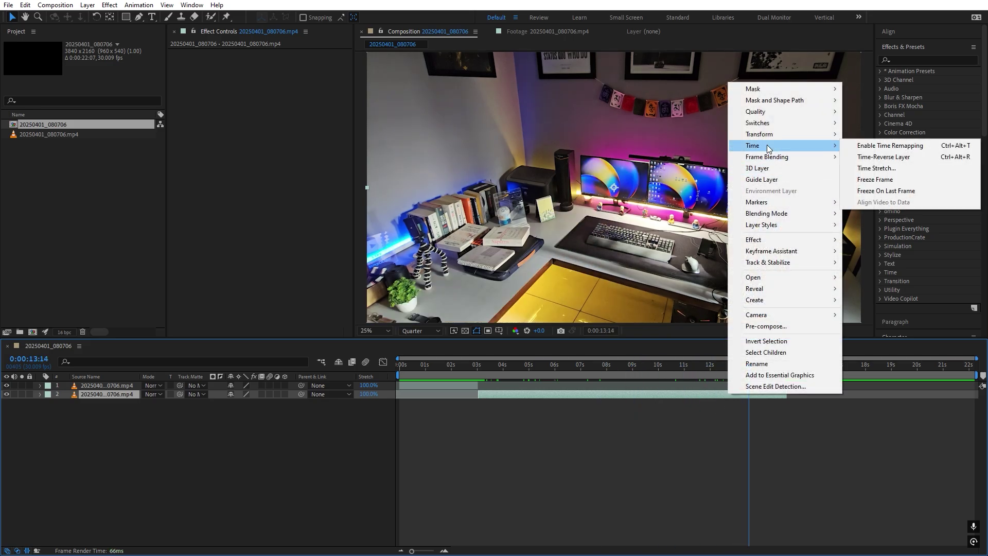
left_click(875, 179)
Shift the frozen empty desk layer so it begins at the start of the composition beneath the hand clip
mouse_move(741, 371)
left_mouse_down()
mouse_move(489, 384)
mouse_move(747, 375)
left_mouse_up()
left_click_drag(492, 396, 412, 396)
key("Home")
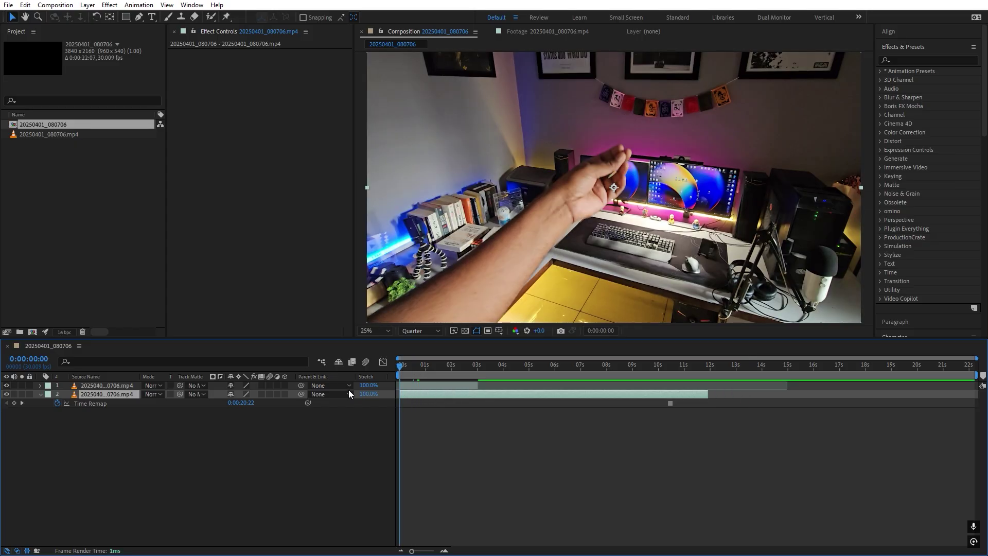
left_click(443, 410)
Roto Brush the hand and forearm in the upper footage layer at Full resolution, with the Roto Brush quality set to Best
left_click(431, 385)
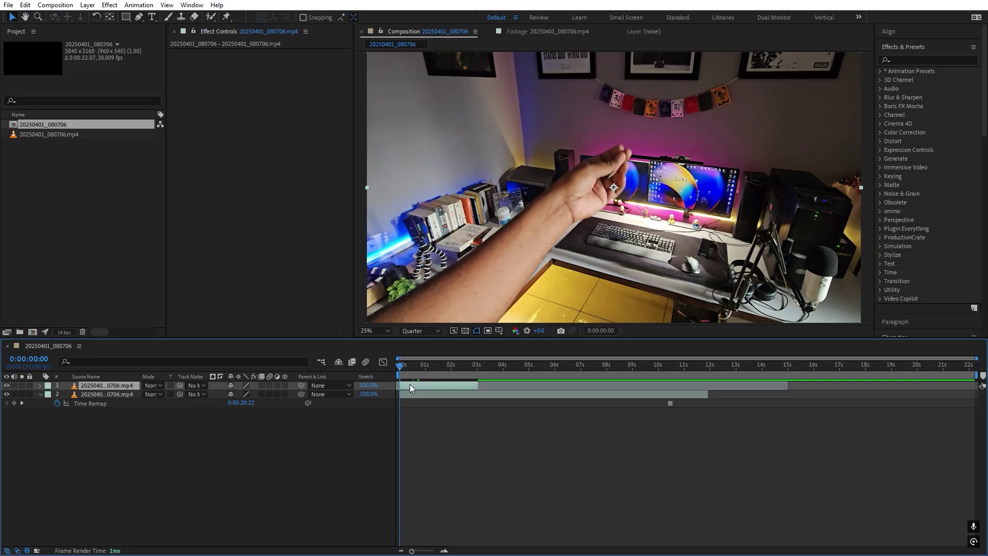
left_click(211, 18)
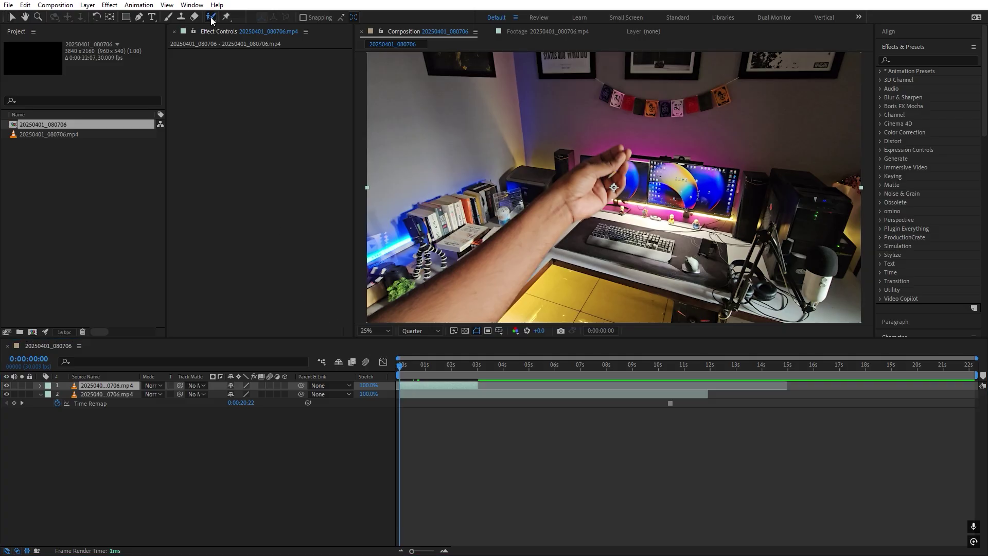
left_click(422, 331)
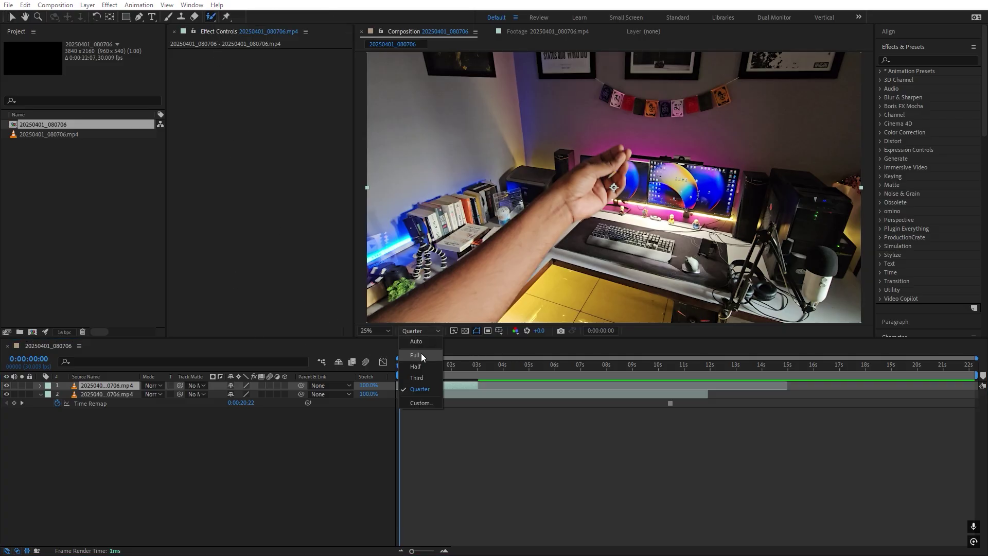
left_click(415, 355)
double_click(95, 386)
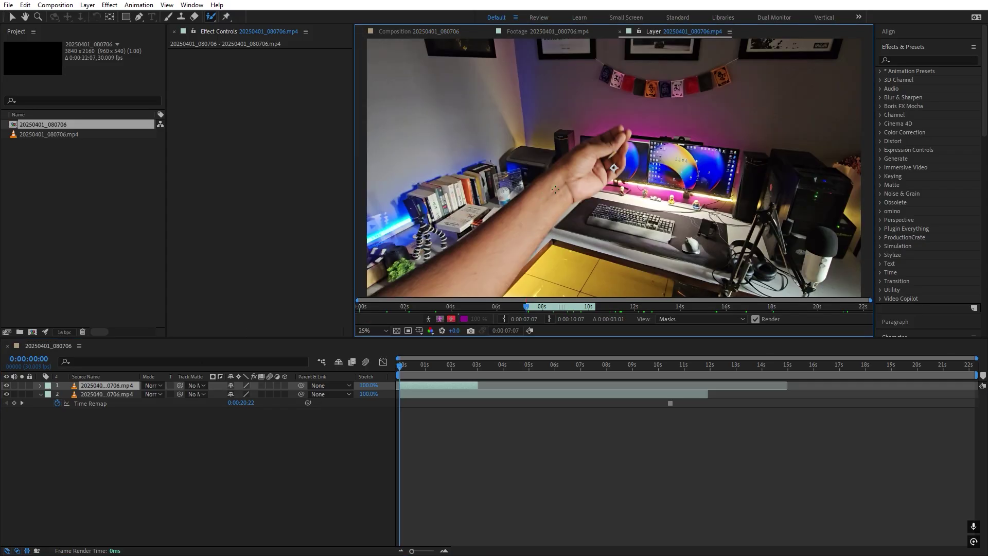
mouse_move(614, 168)
left_mouse_down()
mouse_move(494, 241)
mouse_move(443, 292)
left_mouse_up()
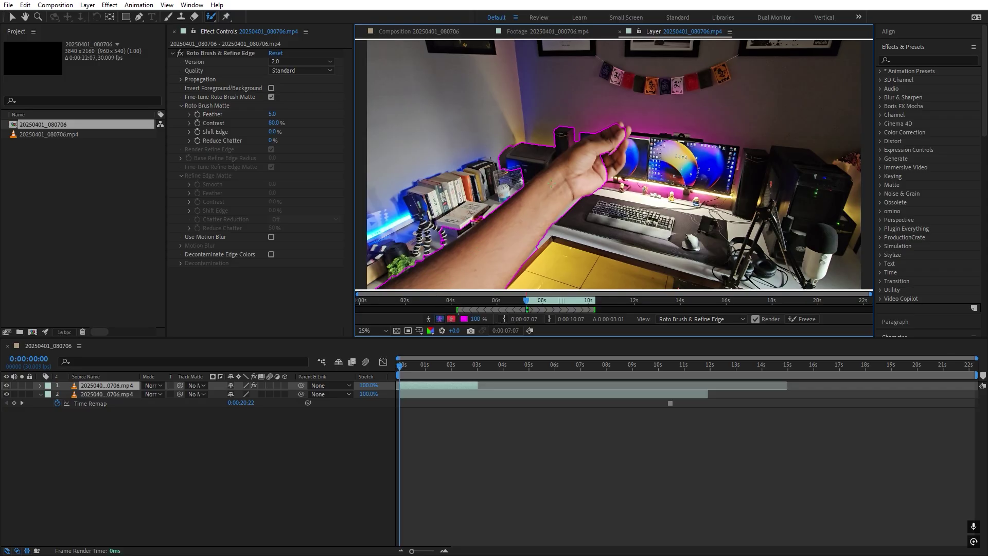
left_click(286, 71)
left_click(330, 91)
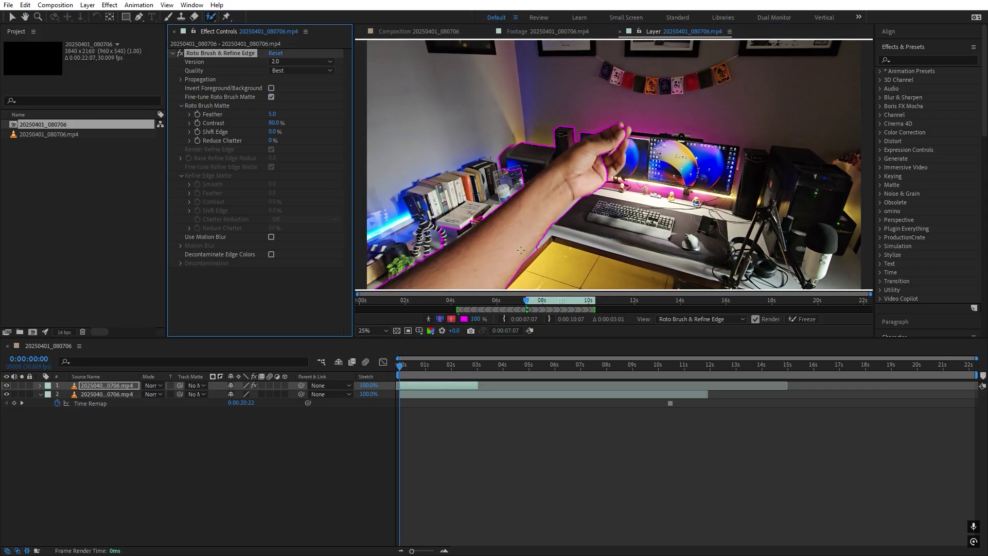
Inspect the arm's outline near the first frame and shorten the Roto Brush span to begin at the clip's in point
key("period")
left_click_drag(411, 175, 540, 190)
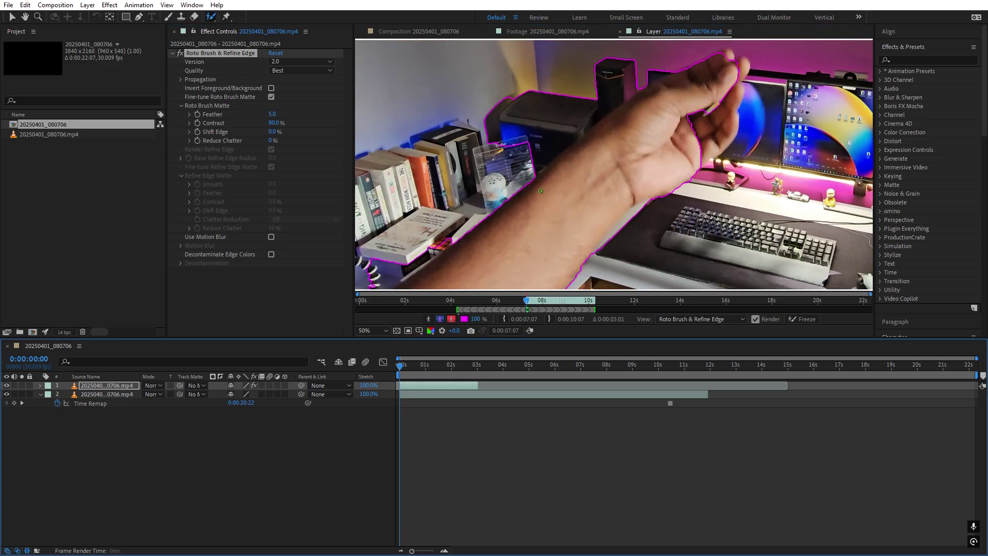
key("comma")
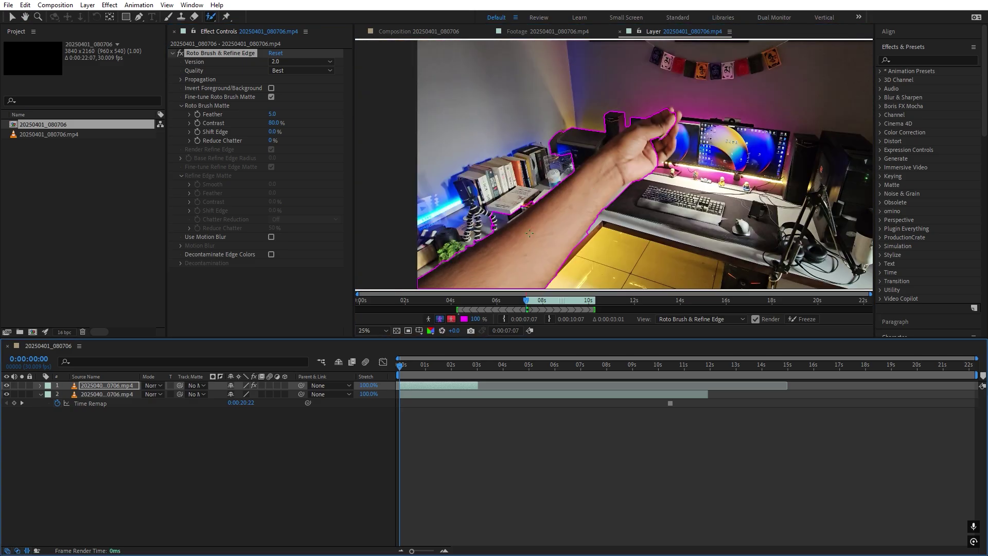
left_click_drag(566, 209, 649, 160)
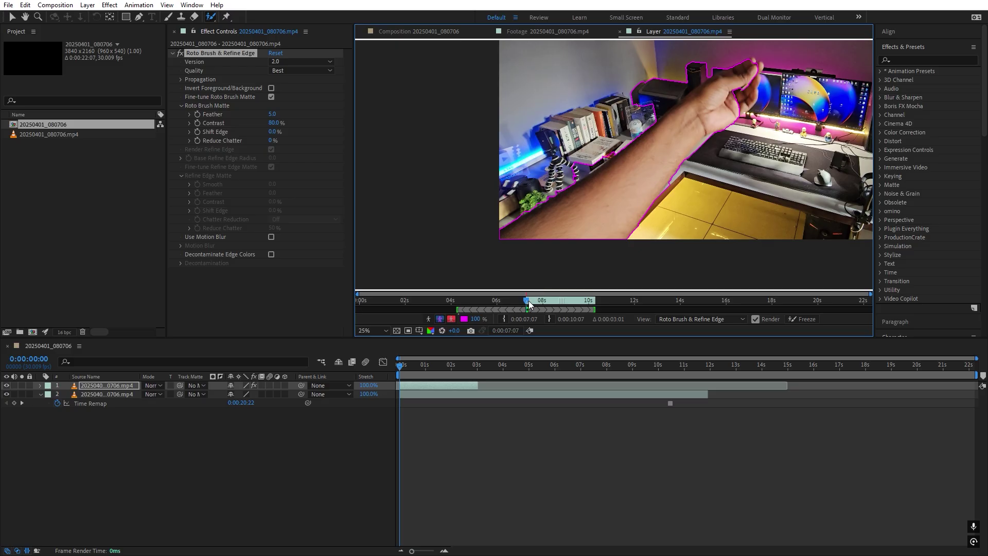
left_click_drag(527, 302, 527, 303)
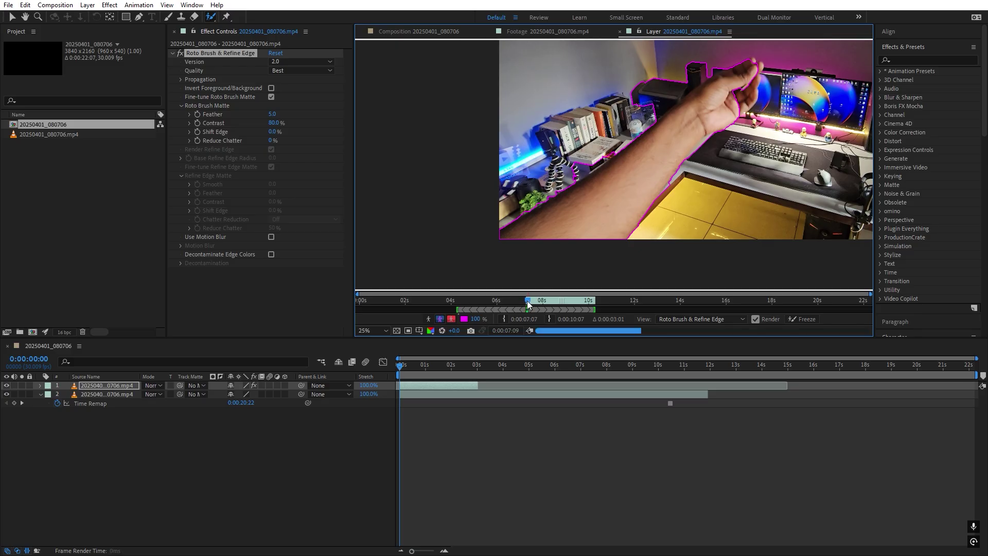
key("period")
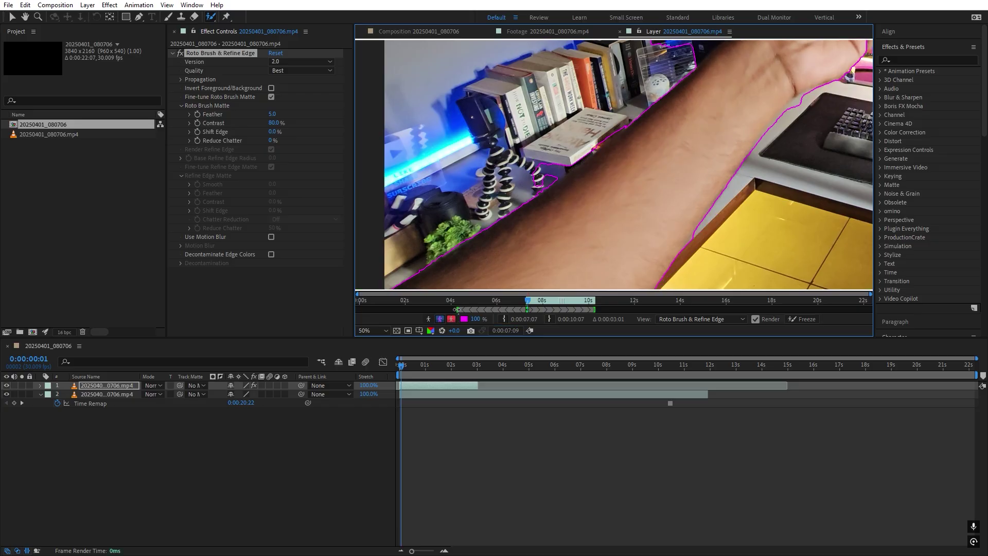
left_click_drag(456, 309, 523, 310)
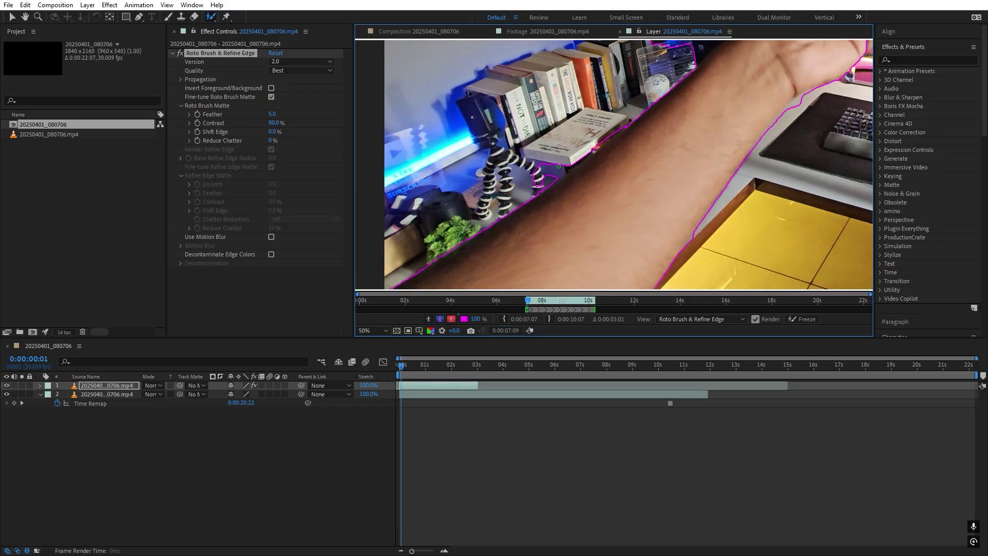
Subtract the printer, speaker and other desk background from the Roto Brush selection and restore the outline along the wrist and forearm
key("space")
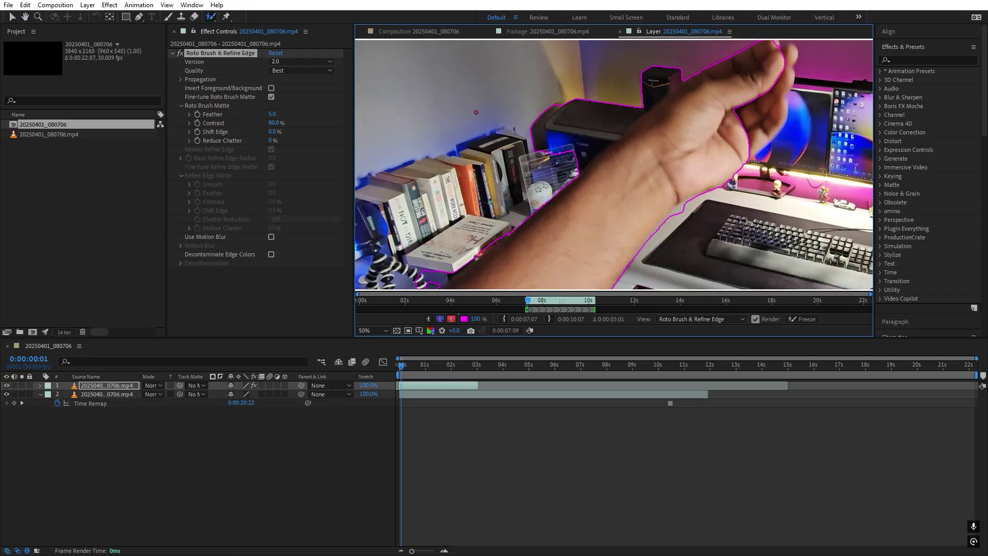
left_click_drag(684, 65, 556, 174)
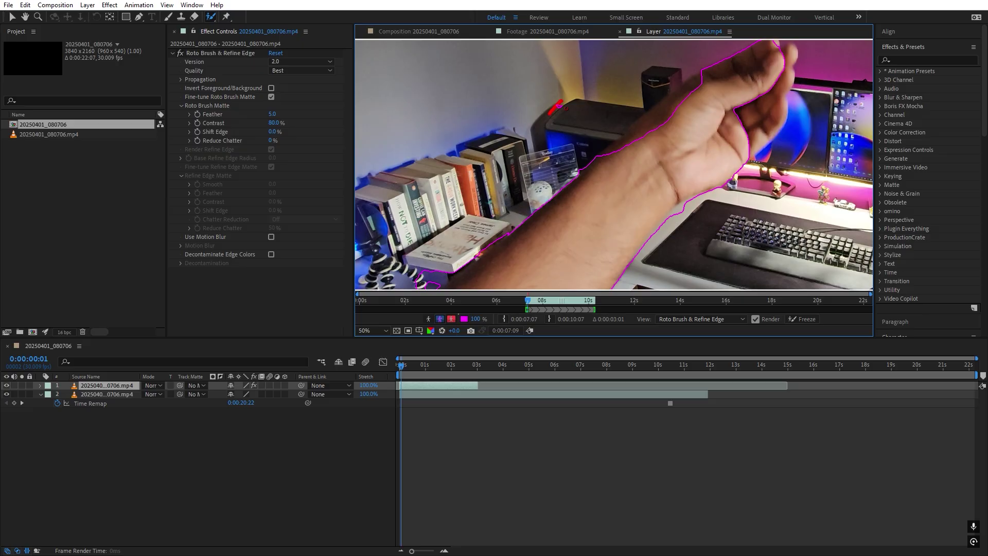
left_click_drag(706, 80, 621, 156)
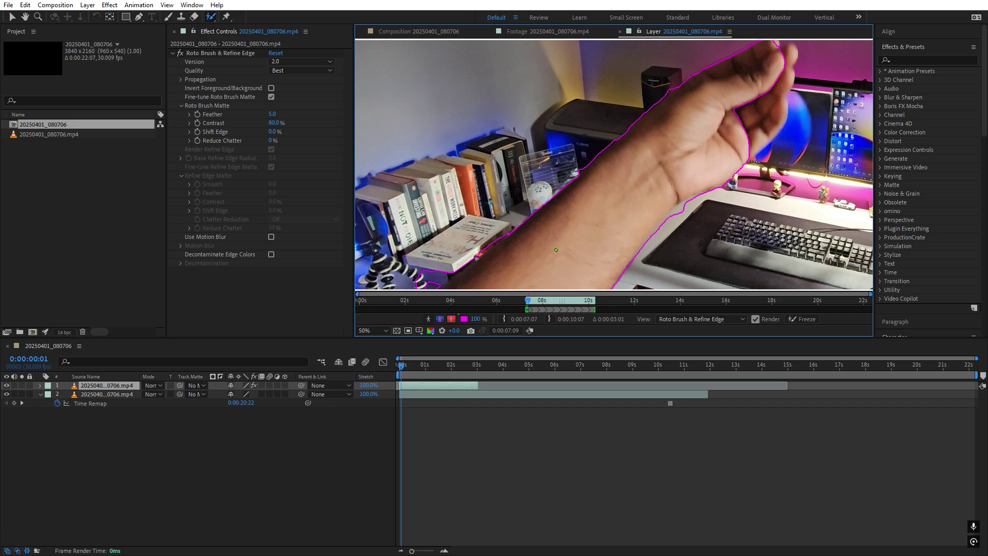
left_click_drag(691, 205, 663, 231)
Add the missing fingers to the Roto Brush selection with a foreground stroke from the fingertips down to the palm
key("h")
scroll(667, 112, "up", 2)
key("alt+w")
mouse_move(687, 55)
left_mouse_down()
mouse_move(707, 67)
mouse_move(721, 130)
mouse_move(686, 204)
mouse_move(591, 258)
left_mouse_up()
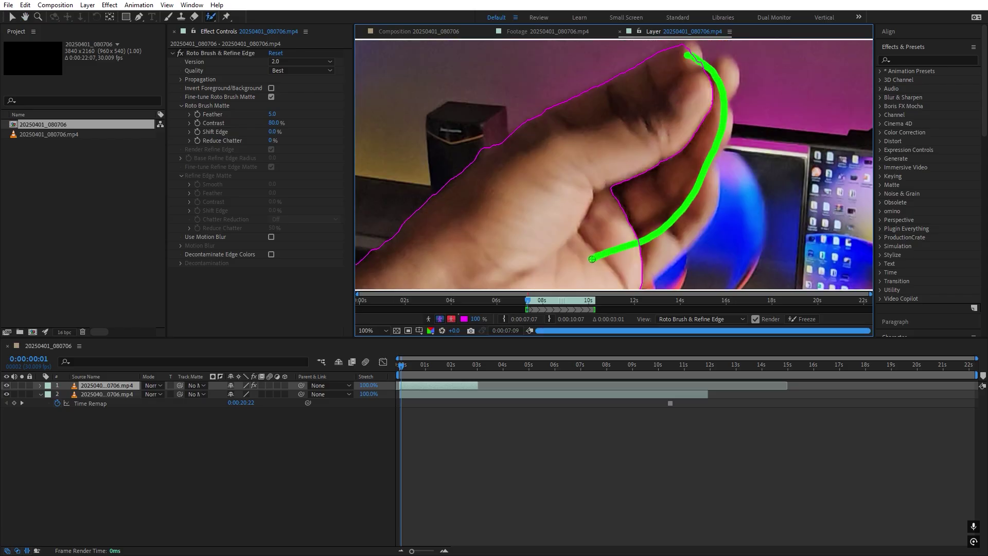
Check the outline around the whole arm and propagate the Roto Brush selection forward to 0:00:07:19
scroll(741, 165, "down", 2)
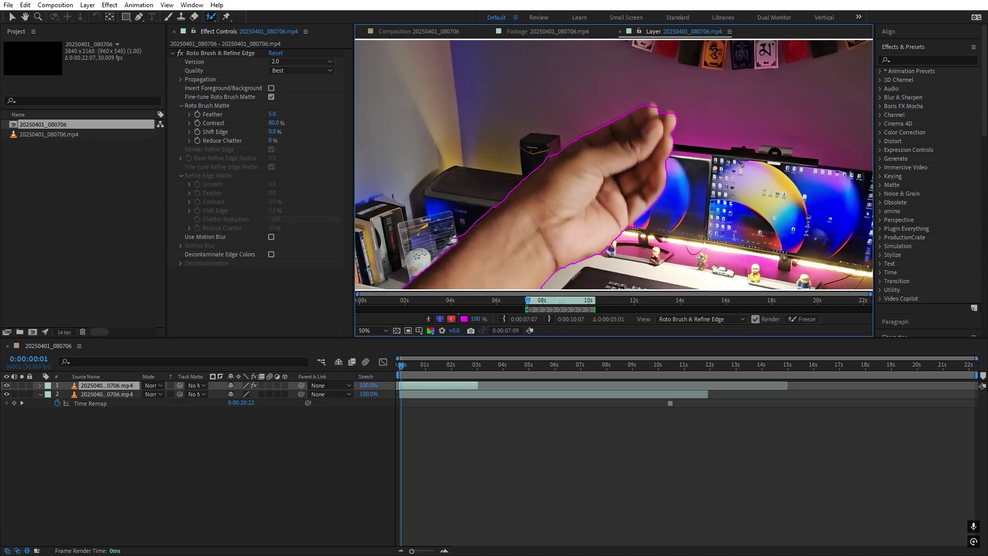
key("h")
mouse_move(599, 260)
left_mouse_down()
mouse_move(628, 226)
mouse_move(604, 117)
mouse_move(531, 217)
left_mouse_up()
key("alt+w")
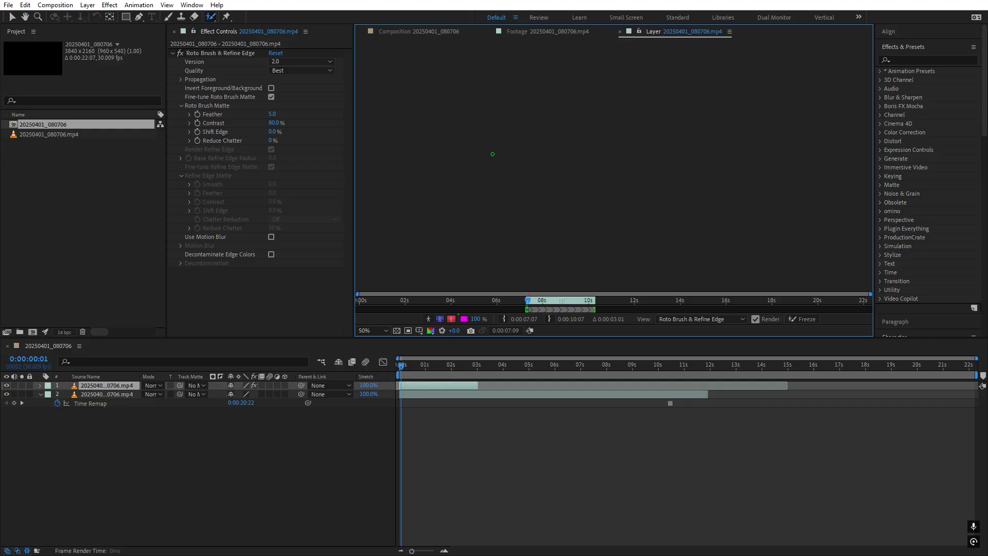
scroll(672, 93, "down", 2)
key("h")
left_click_drag(671, 92, 650, 126)
key("alt+w")
key("space")
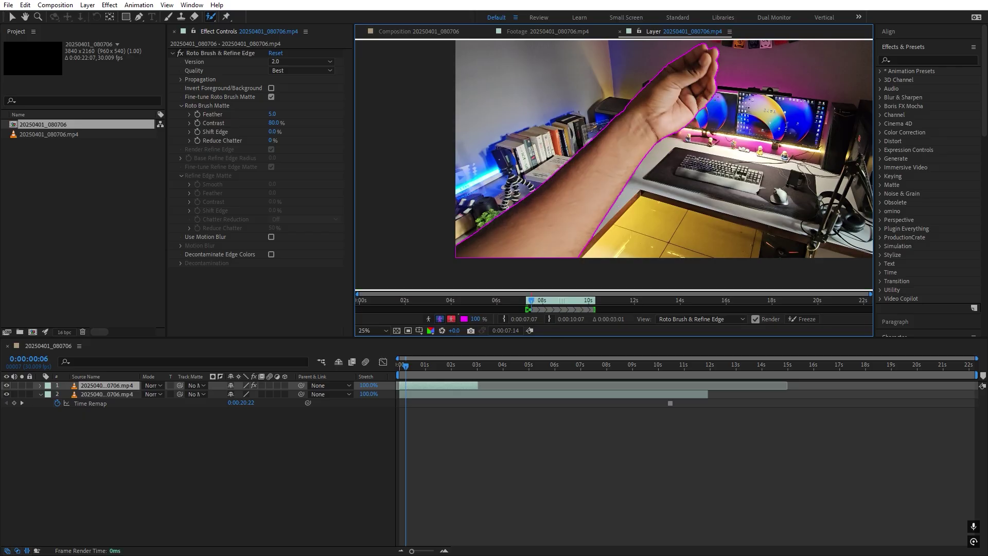
left_click(535, 304)
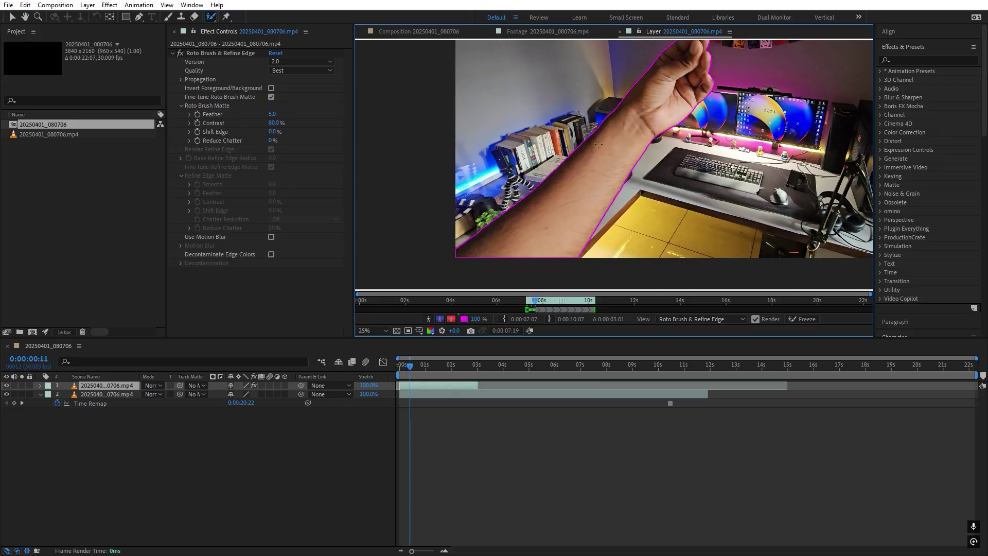
Check the arm's outline at 0:00:08:12 and 0:00:08:24 in the Roto Brush span, and freeze the propagation
left_click(552, 301)
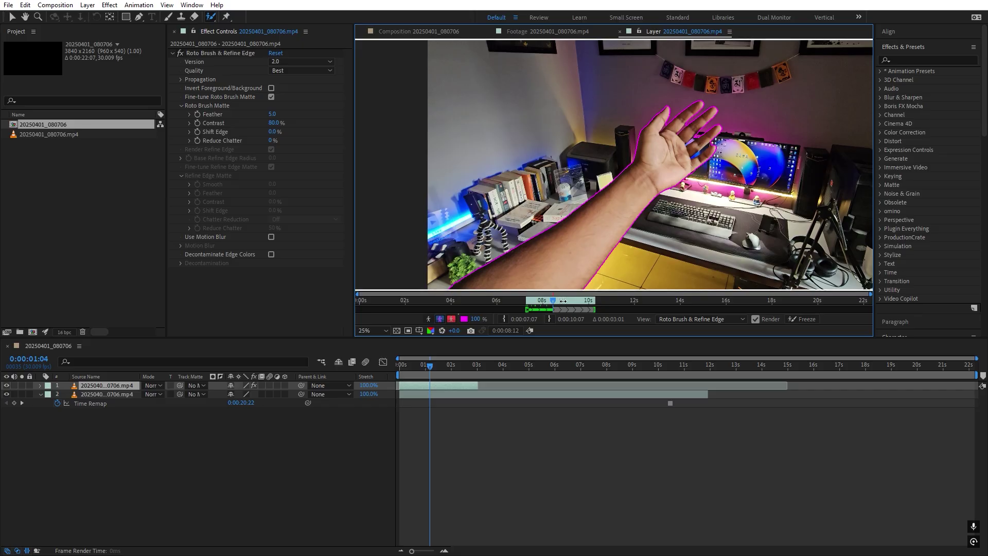
left_click(562, 301)
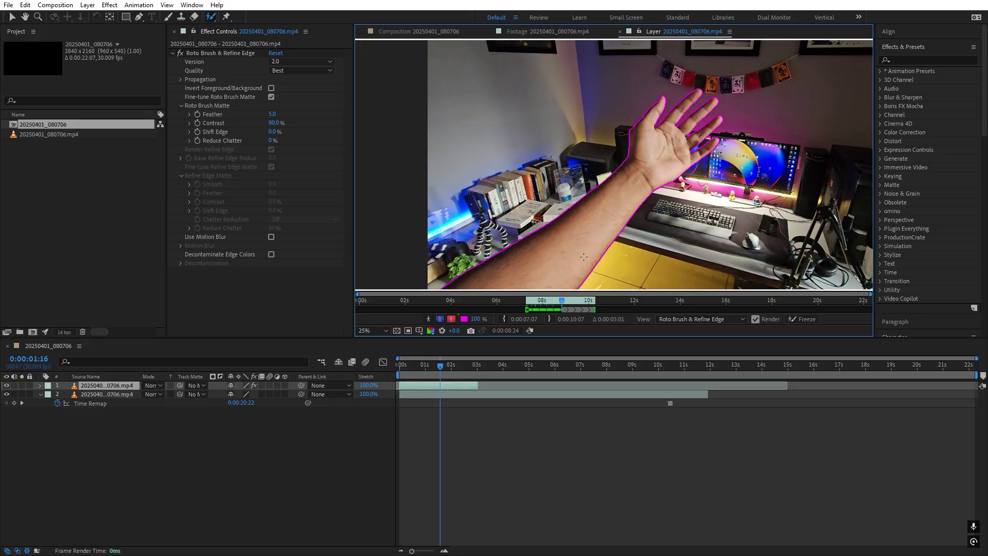
left_click(795, 319)
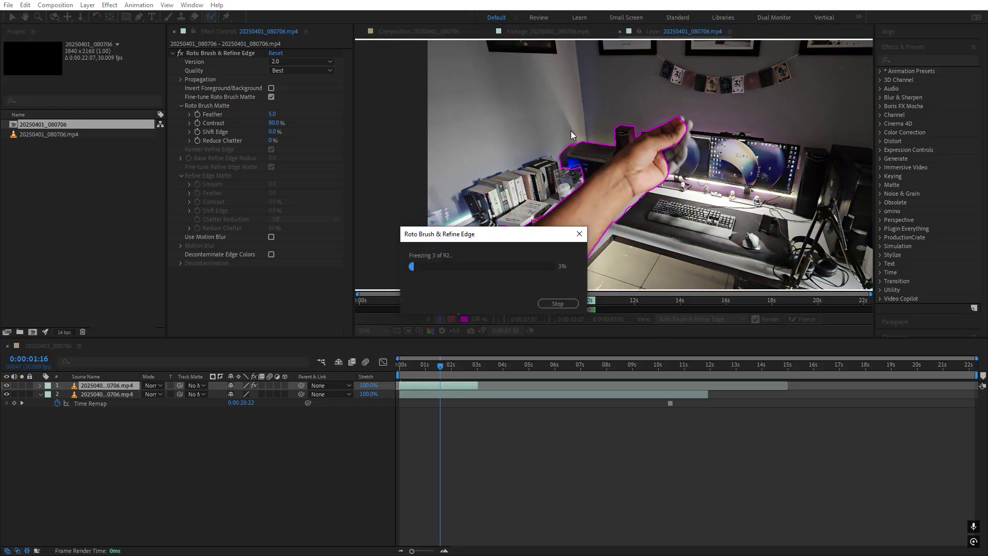
left_click(557, 303)
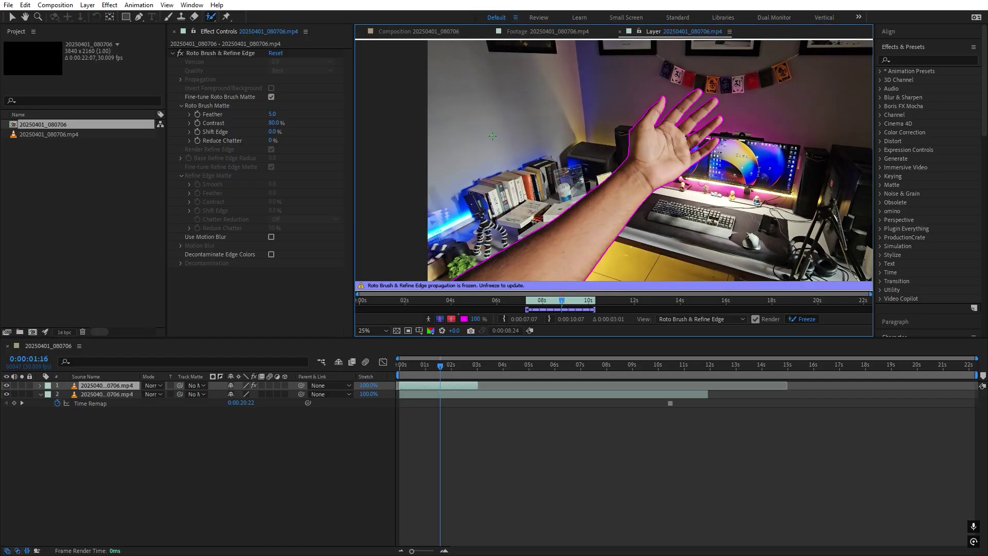
Preview the cut-out arm in the composition over the transparency grid with the background layer hidden, and show that layer again
left_click(425, 33)
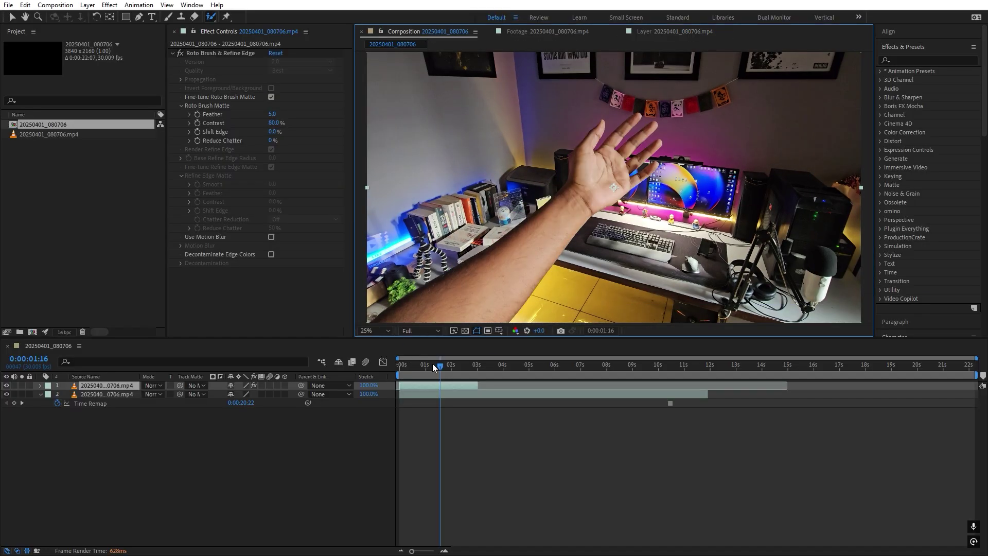
left_click(6, 394)
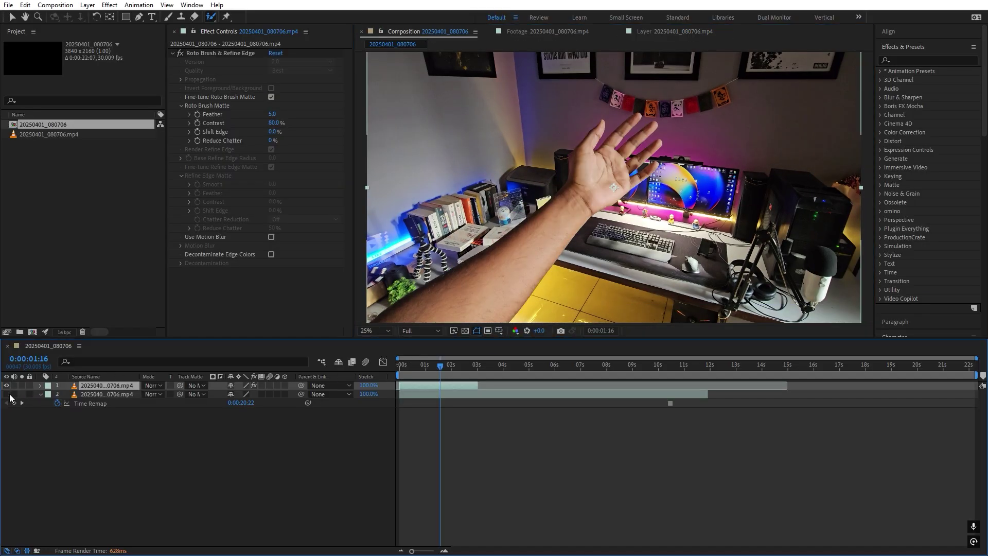
left_click(470, 330)
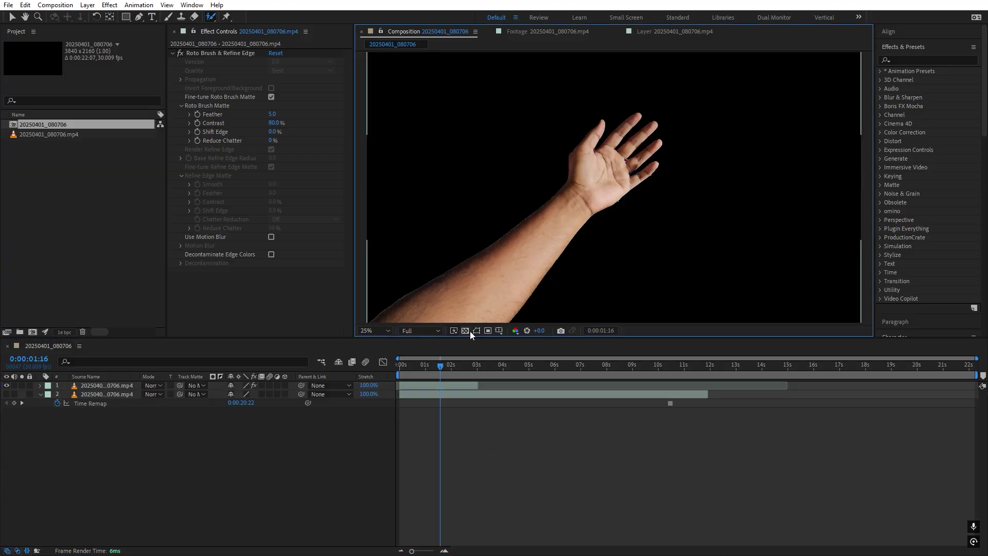
left_click(466, 331)
left_click(459, 365)
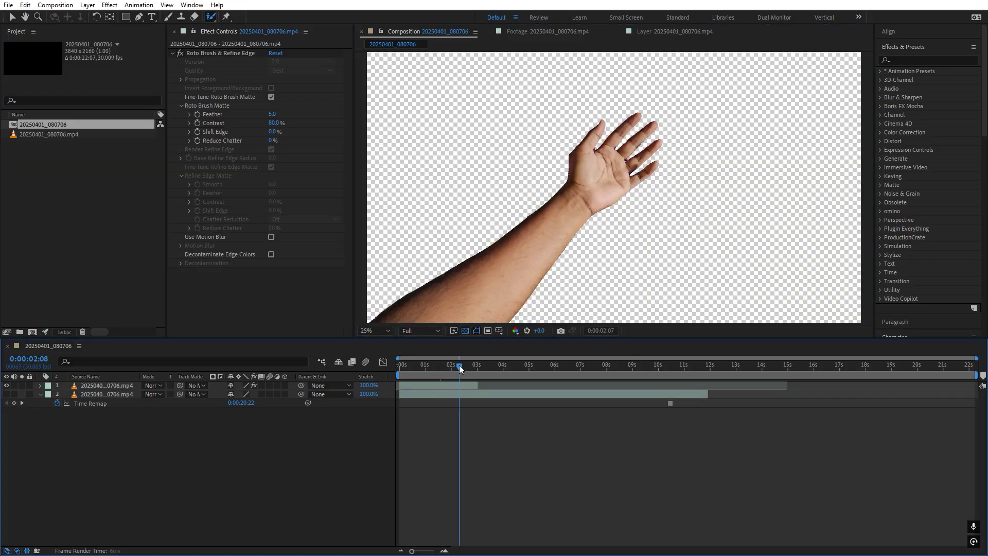
left_click_drag(461, 366, 469, 365)
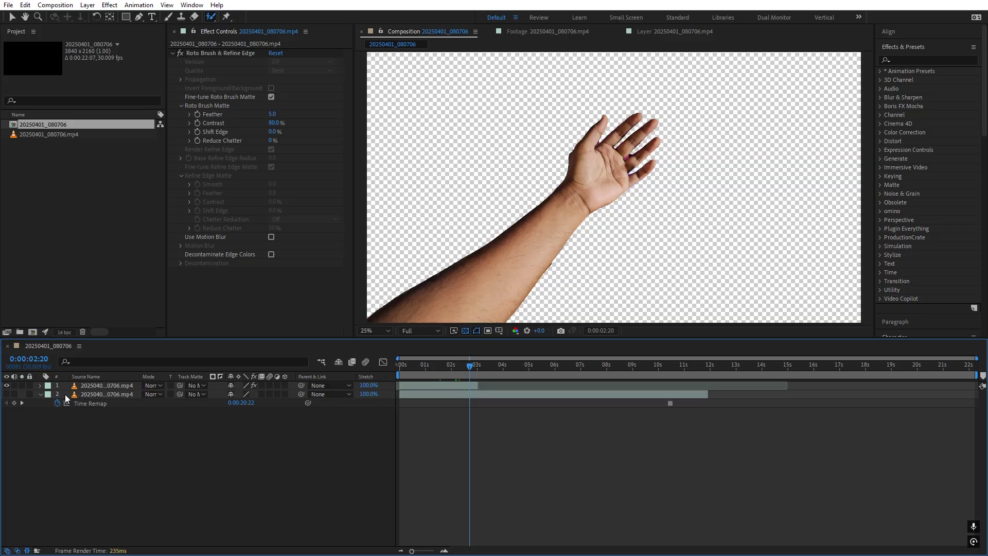
left_click(6, 394)
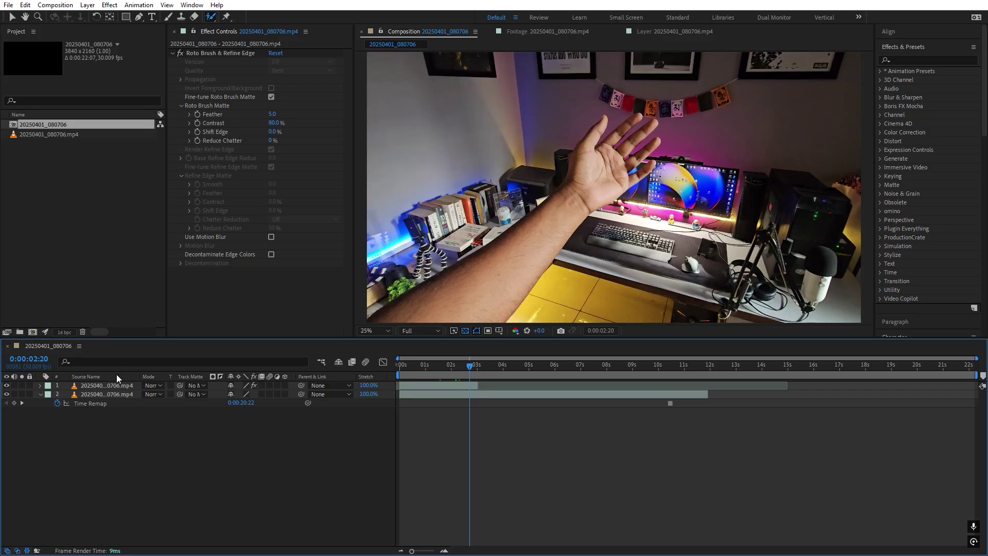
Pre-compose the rotoscoped arm layer as "hand", moving all attributes into the new composition
left_click(113, 384)
right_click(113, 384)
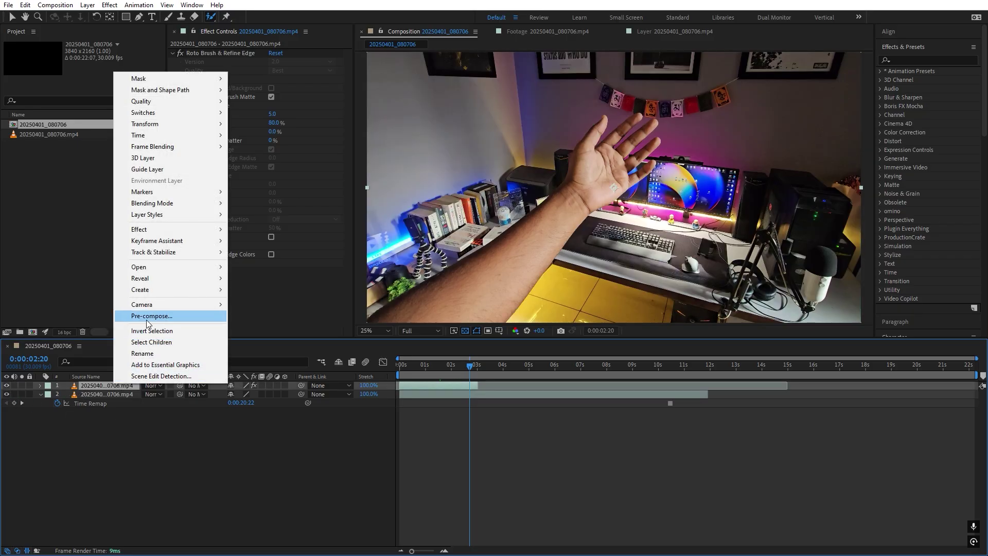
left_click(149, 316)
left_click(425, 289)
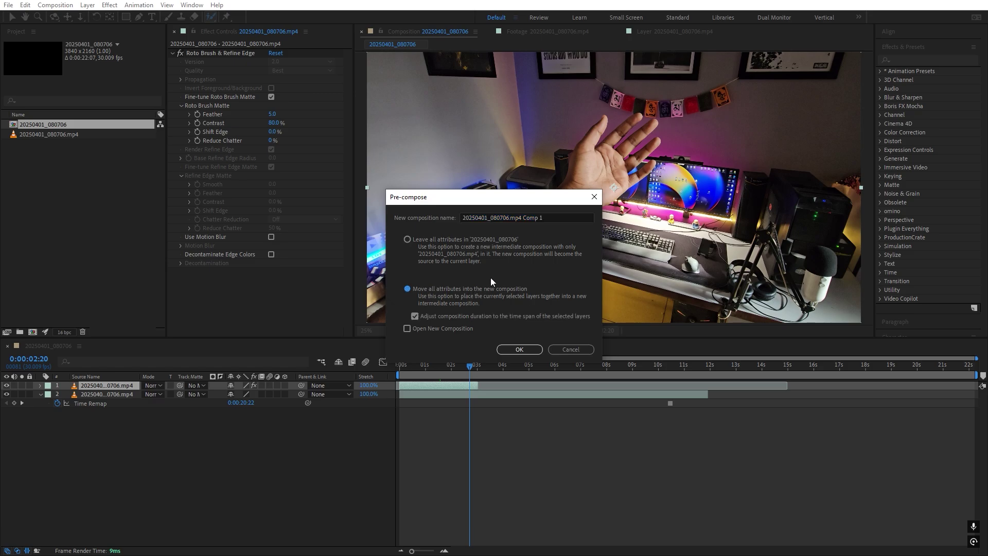
key("Tab")
type("han")
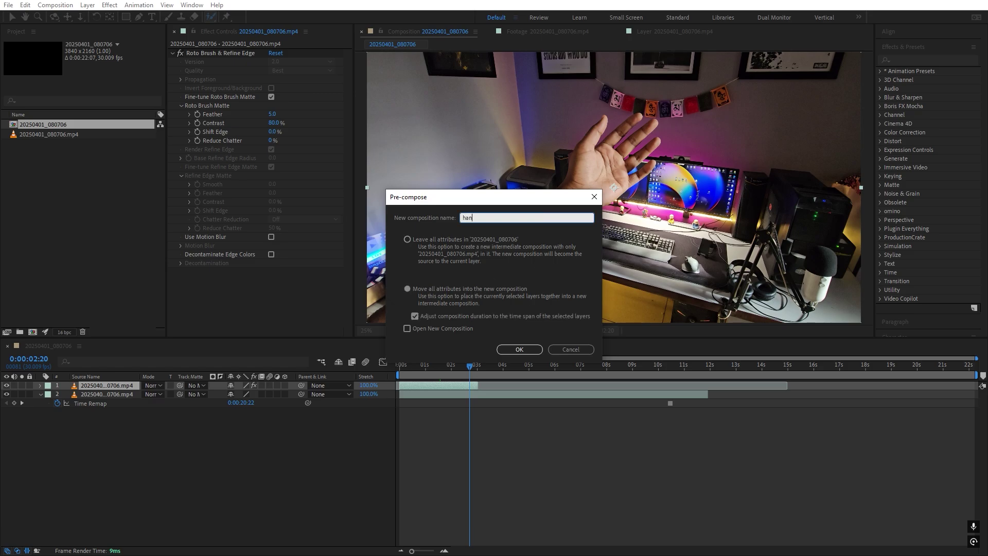
left_click(520, 349)
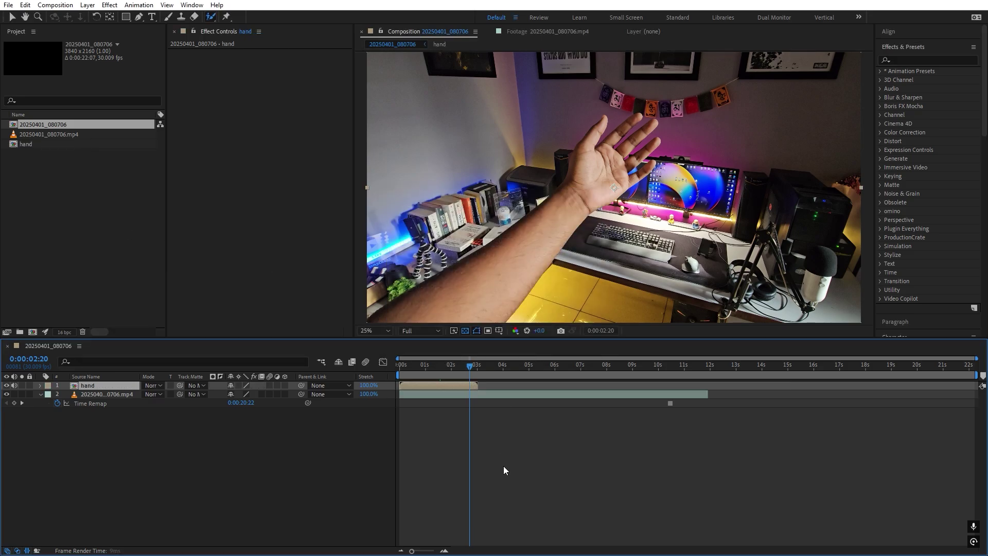
Duplicate the hand layer and apply CC Particle Systems II to the upper copy
key("Home")
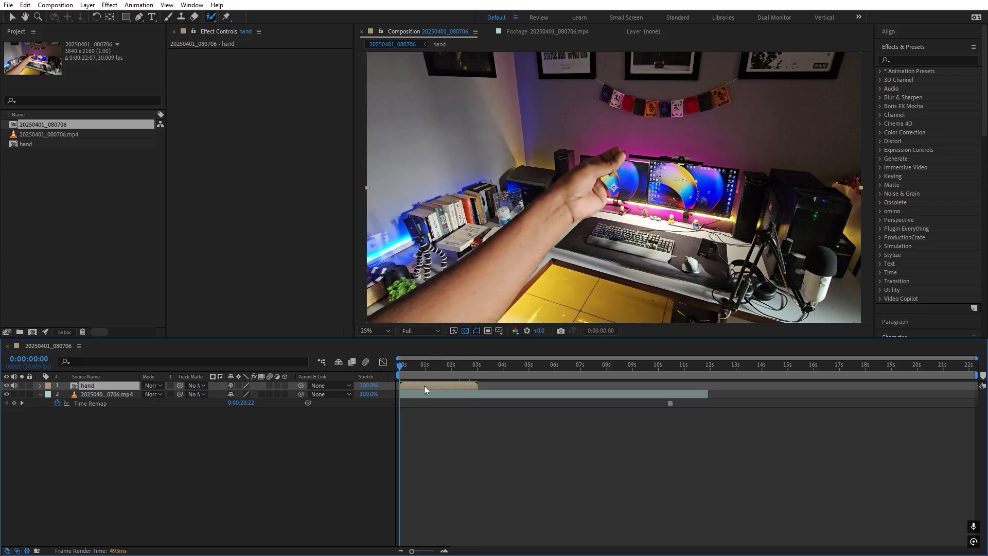
key("ctrl+d")
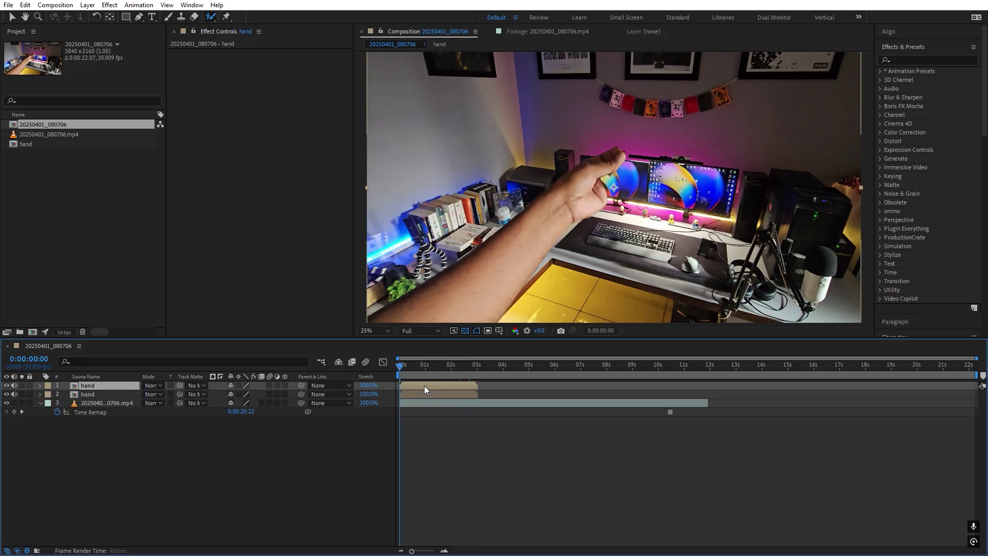
left_click_drag(406, 366, 415, 366)
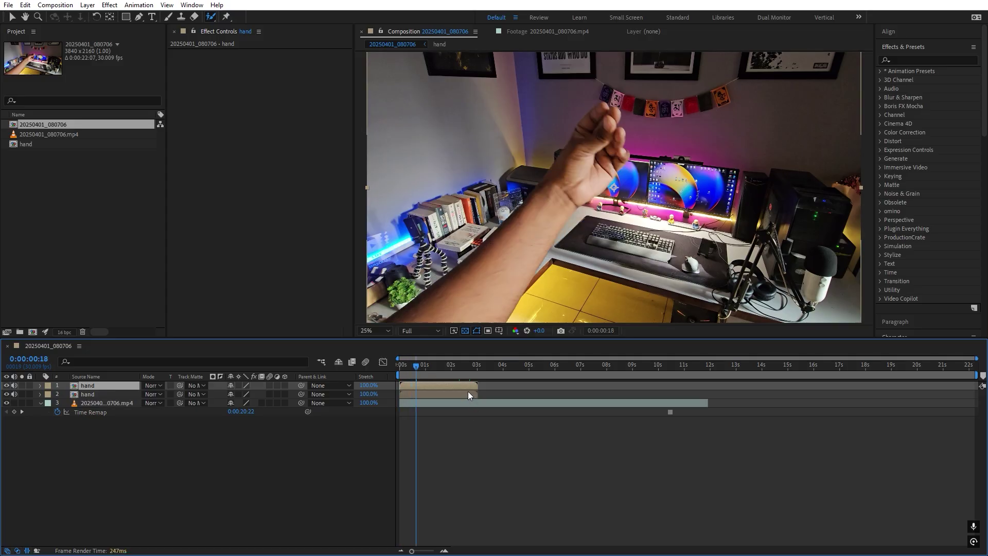
left_click(927, 59)
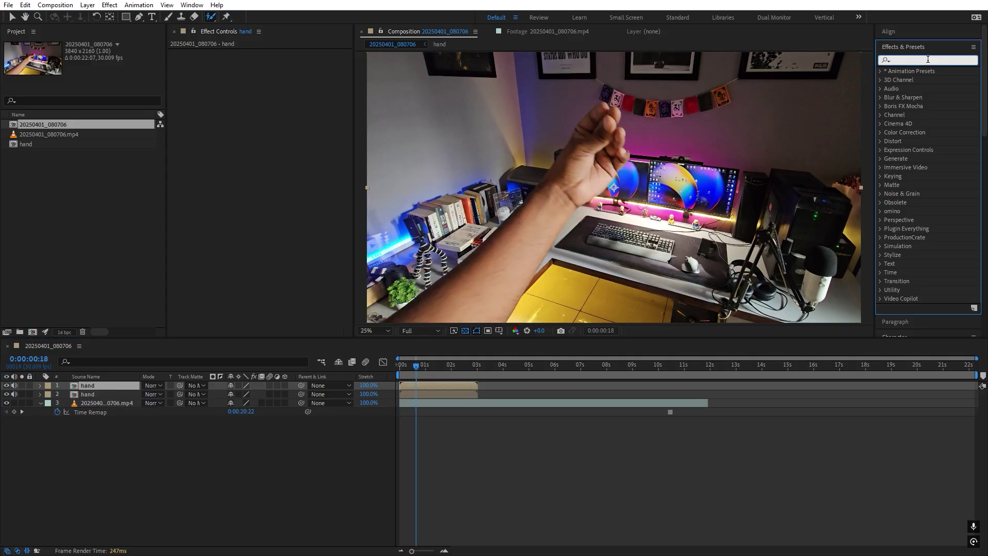
type("cc par")
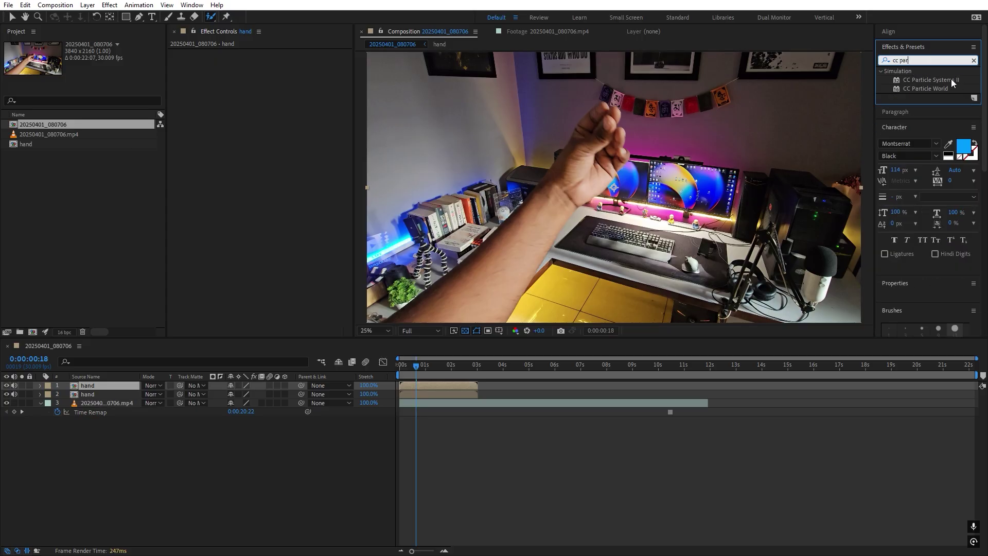
left_click_drag(939, 82, 441, 391)
key("v")
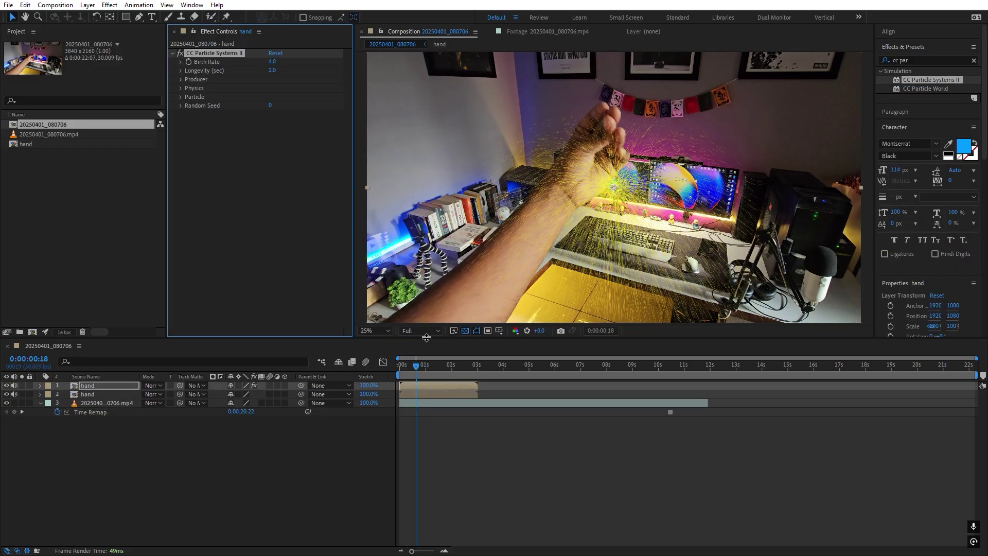
Set the particle system's physics animation to Fire and the producer's Radius X to 15
left_click(180, 88)
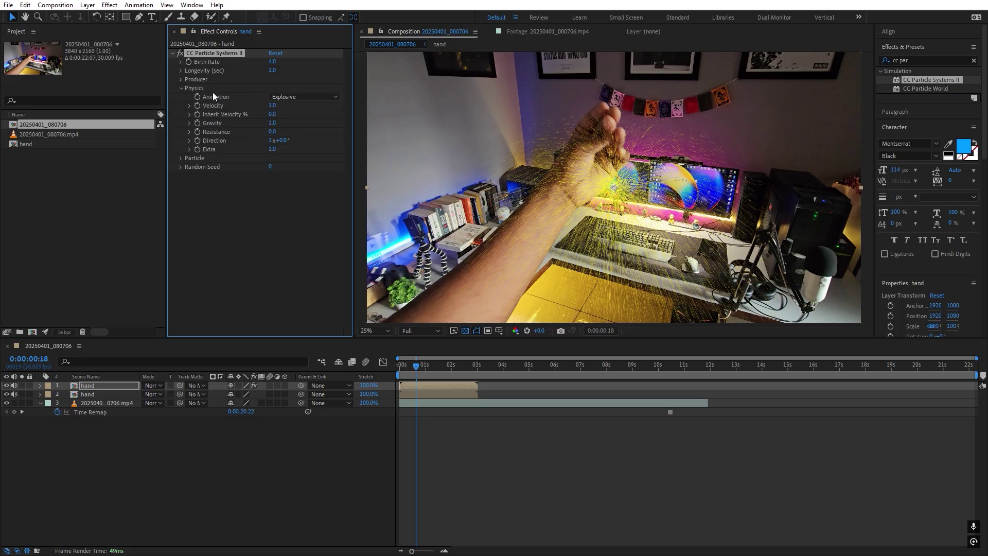
left_click(286, 98)
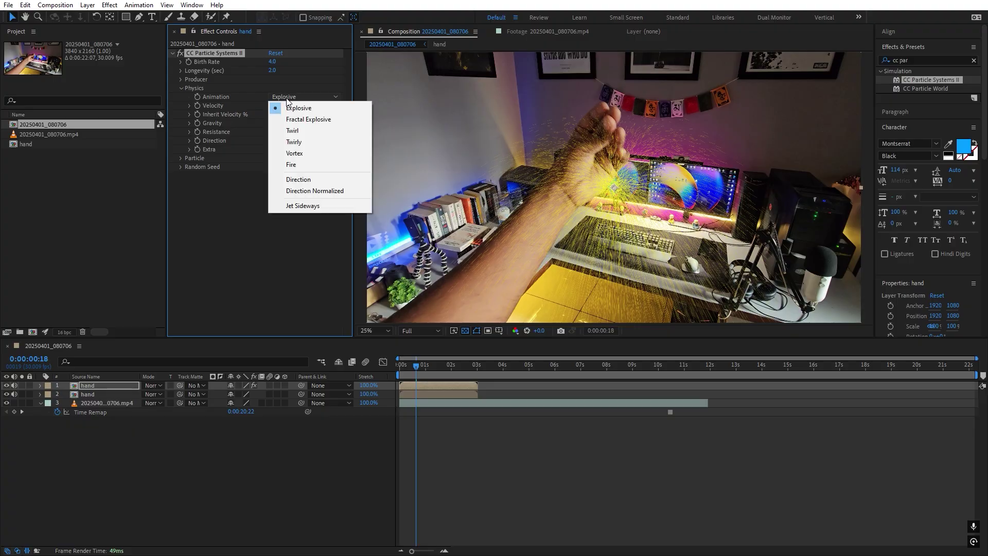
left_click(296, 164)
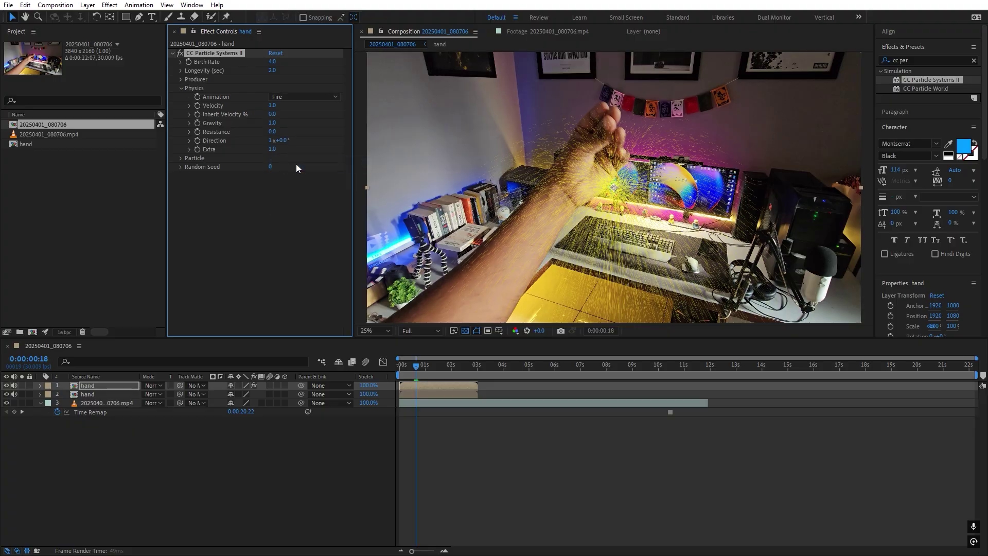
left_click(181, 79)
left_click(273, 97)
type("15")
key("Return")
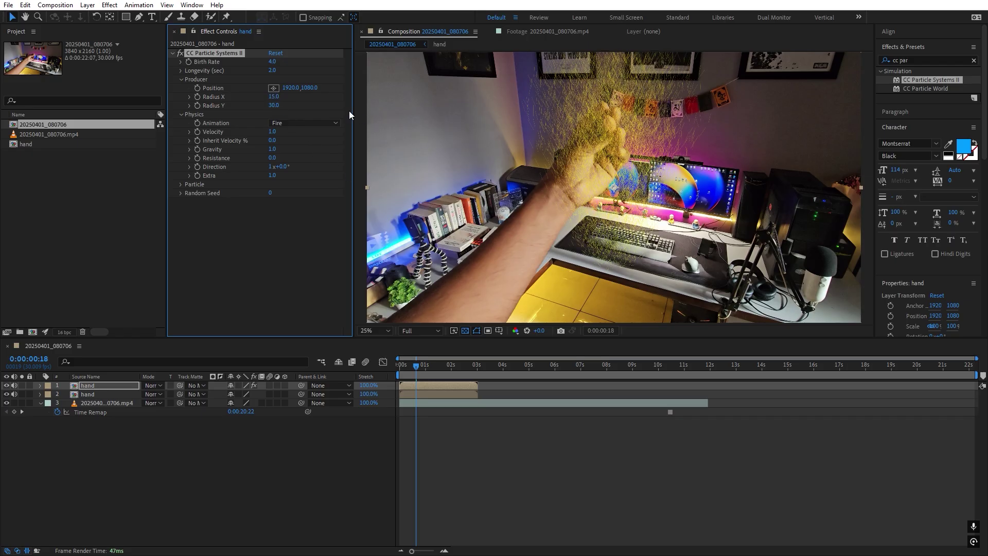
Set the particles' Birth Color to FFFFFF and Death Color to grey 919191, with Source Alpha Inheritance enabled
left_click(181, 184)
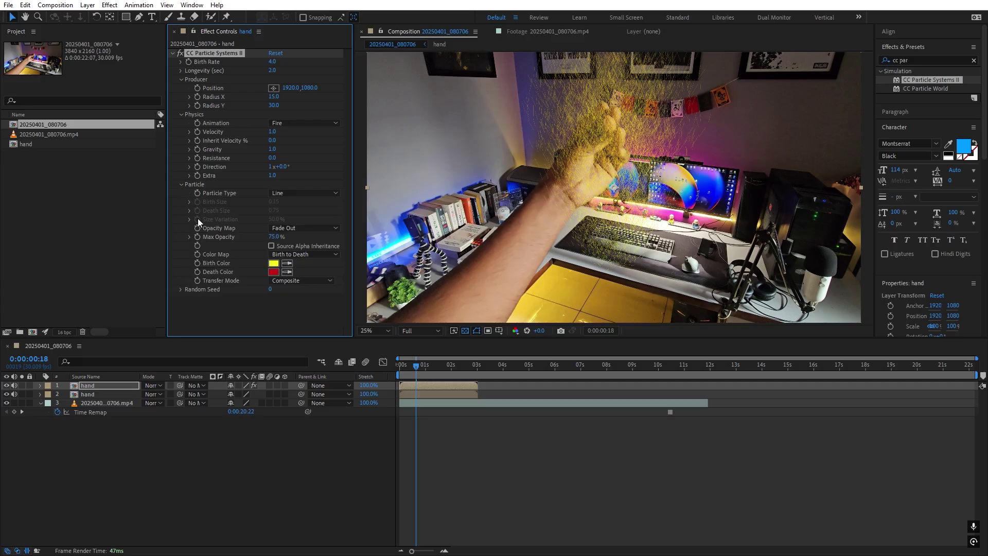
left_click(273, 263)
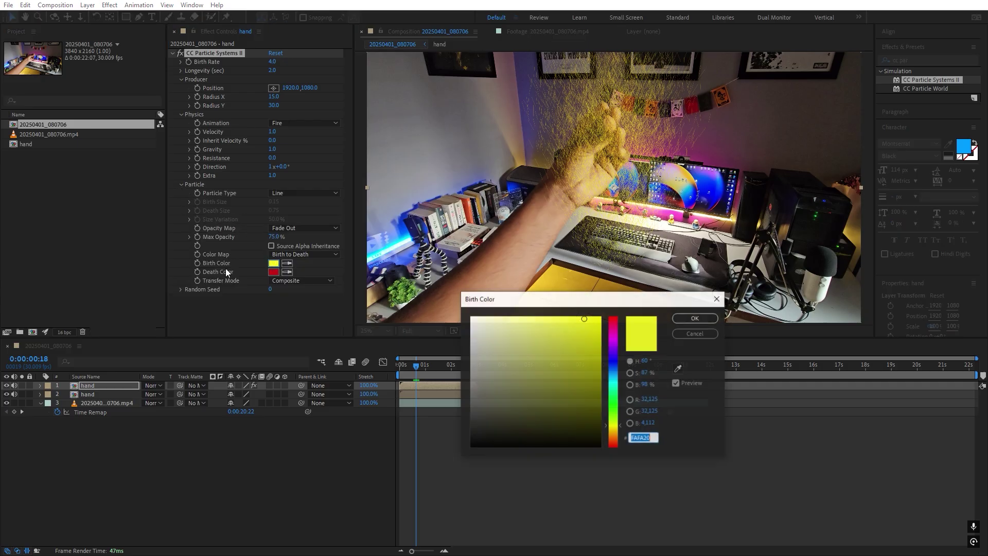
type("FFFFFF")
left_click(689, 318)
left_click(270, 273)
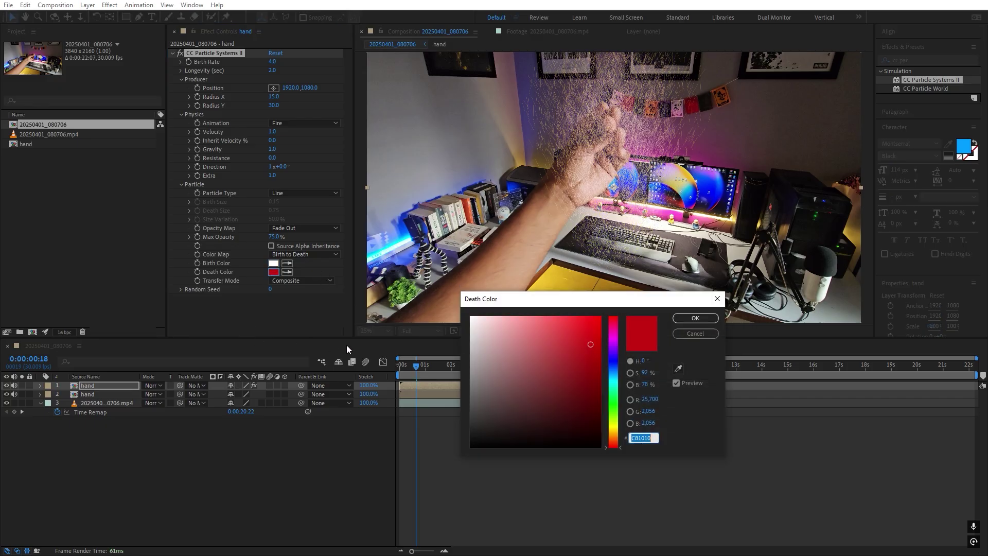
mouse_move(475, 359)
left_mouse_down()
mouse_move(468, 371)
mouse_move(441, 372)
left_mouse_up()
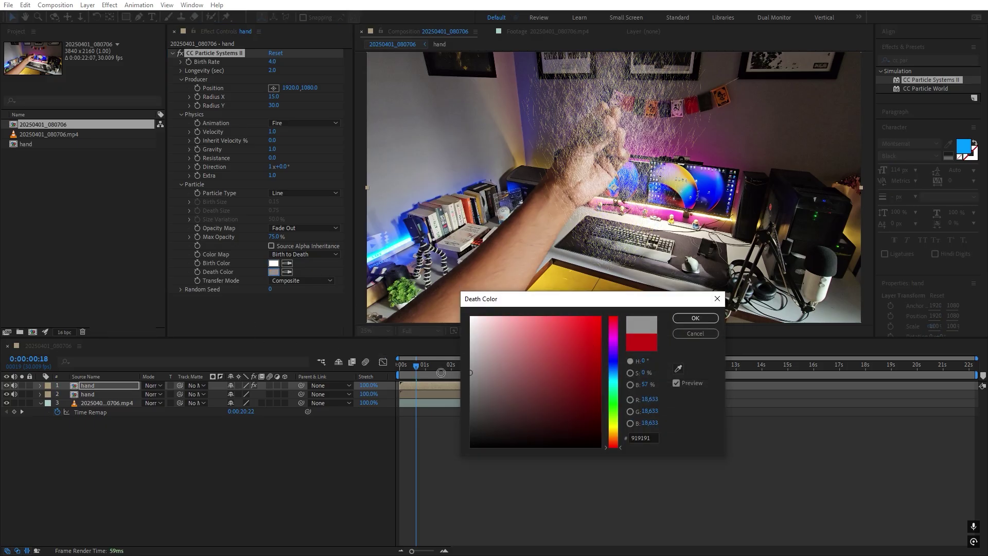
left_click(684, 317)
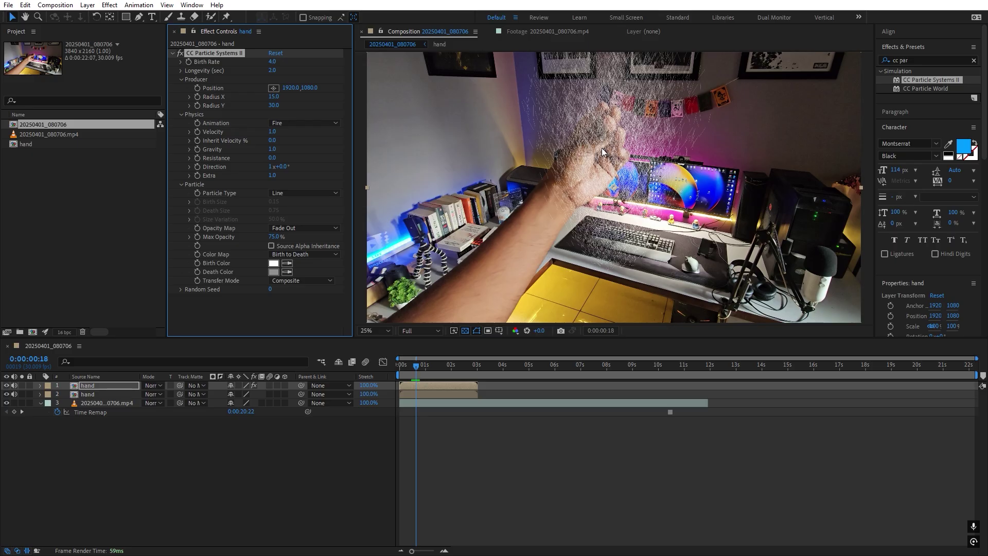
left_click(271, 246)
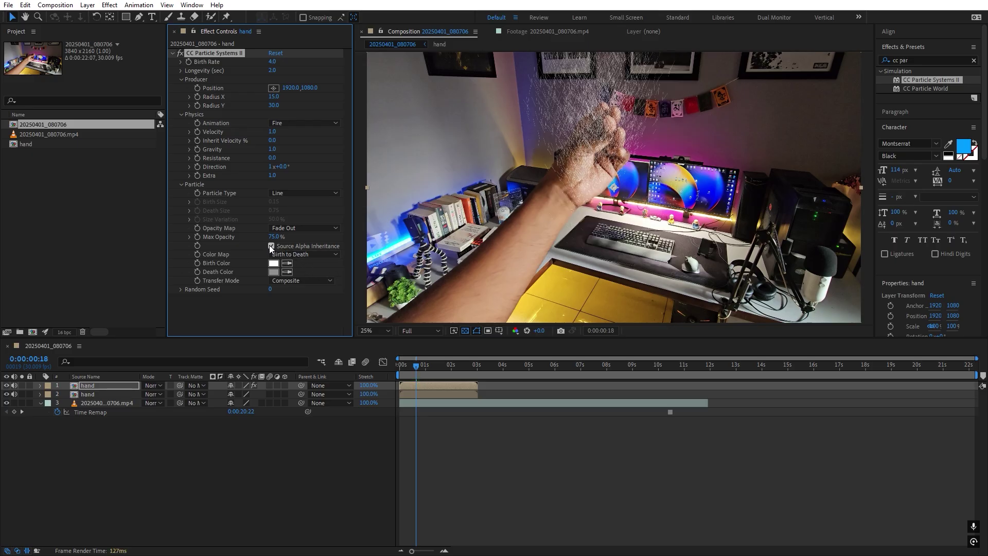
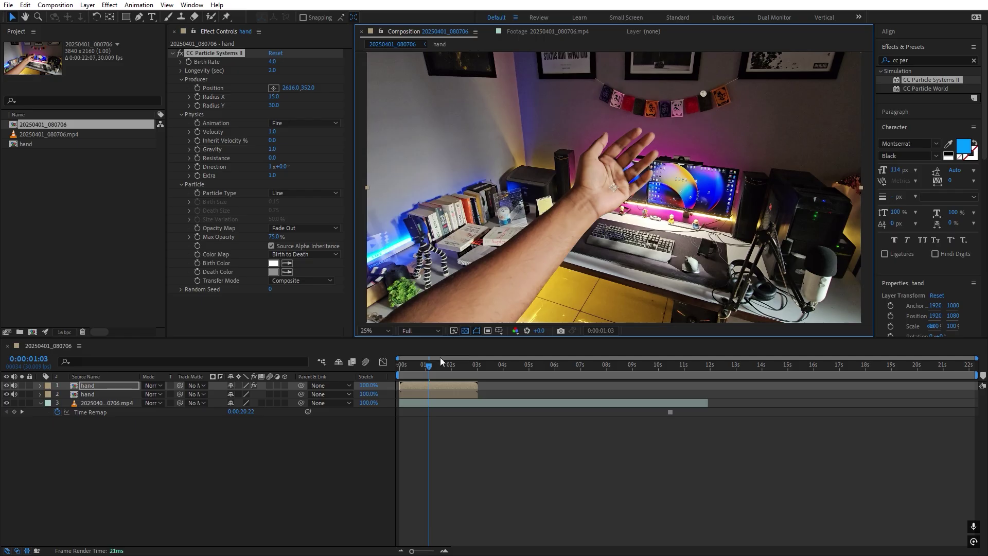
Add a keyframe for the particle producer's Position at 0:00:01:05 and reveal it under the upper hand layer
left_click_drag(429, 369, 430, 367)
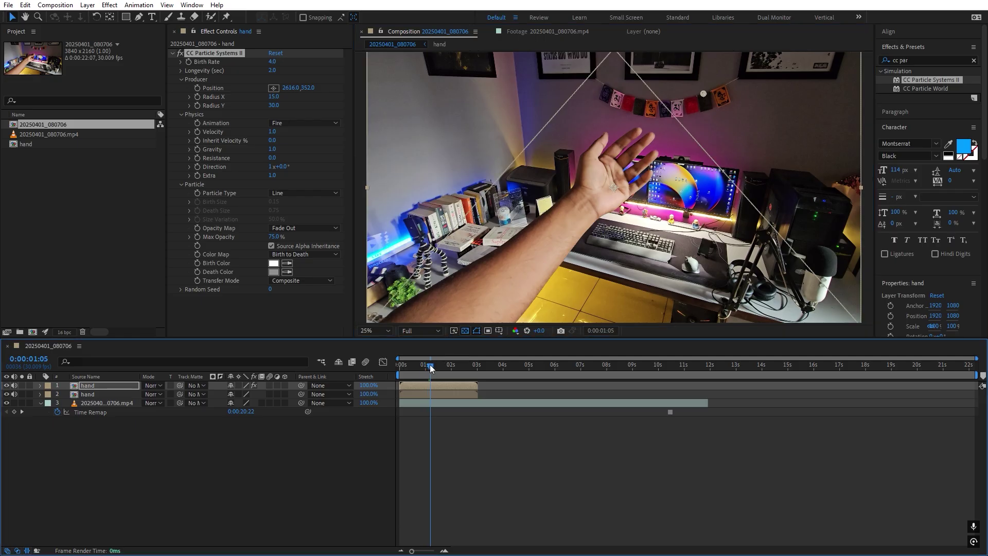
left_click(198, 89)
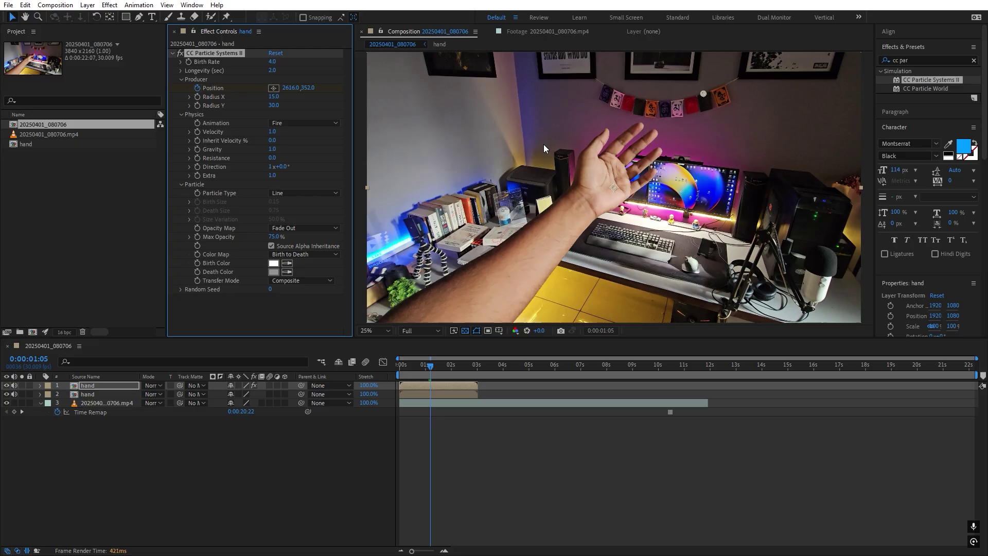
left_click(454, 371)
left_click_drag(453, 372, 429, 368)
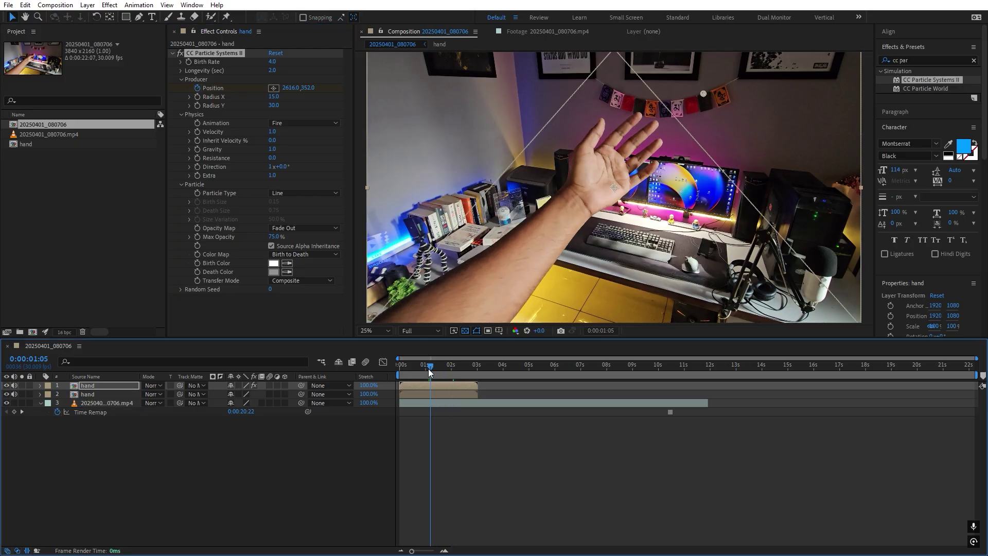
key("u")
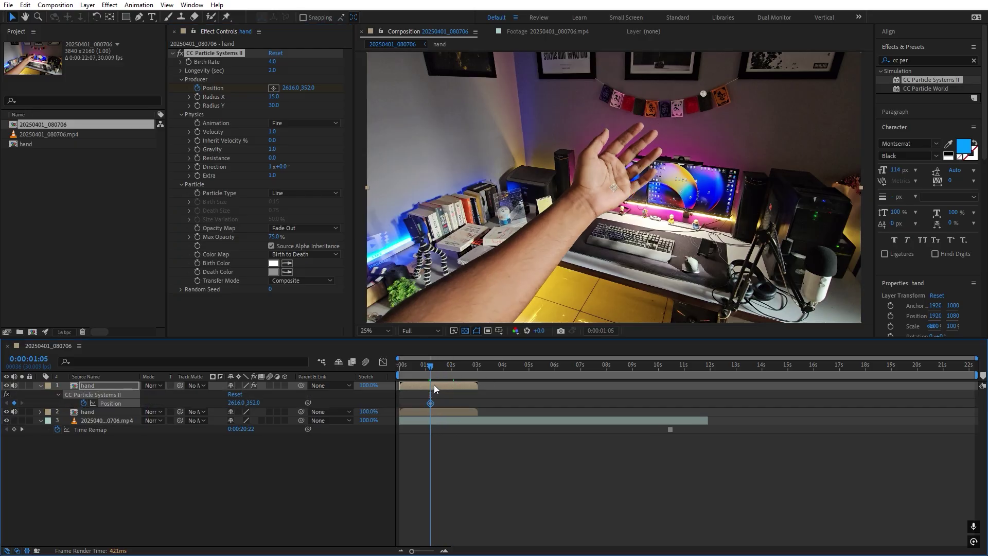
Keyframe the particle producer's Position at 0:00:02:15 to about -8, 2348, just beyond the image's lower-left corner, and preview its movement
key("space")
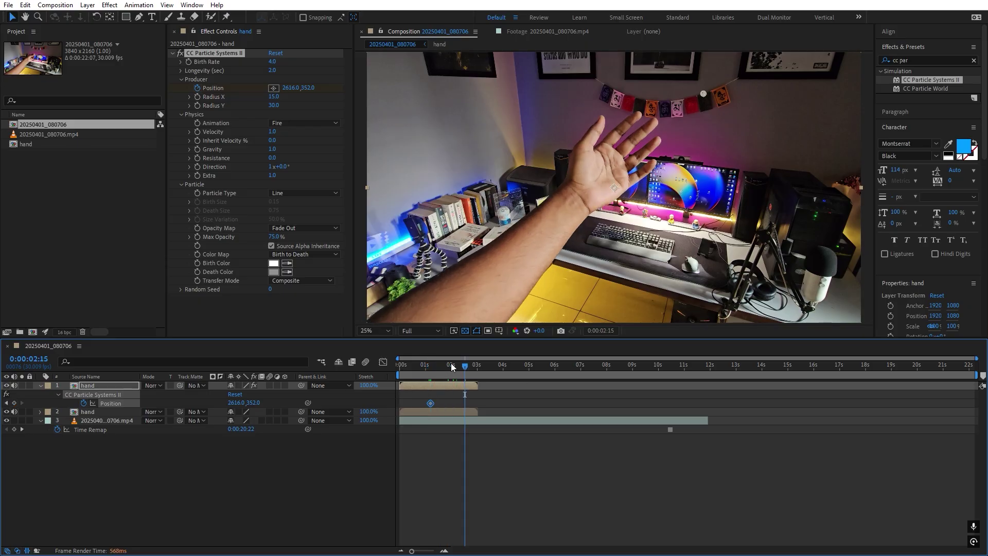
mouse_move(704, 97)
left_mouse_down()
mouse_move(544, 251)
mouse_move(381, 362)
mouse_move(366, 351)
left_mouse_up()
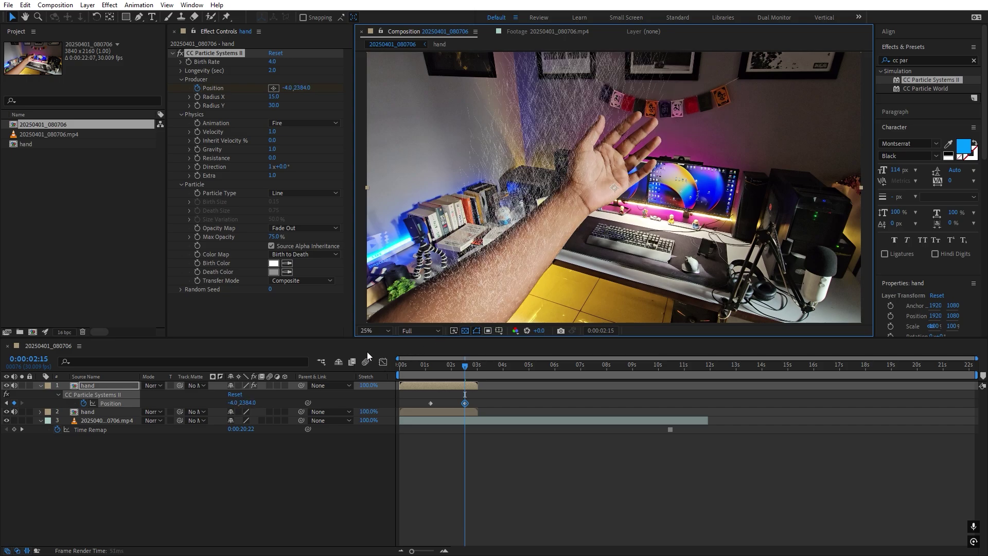
scroll(446, 294, "down", 1)
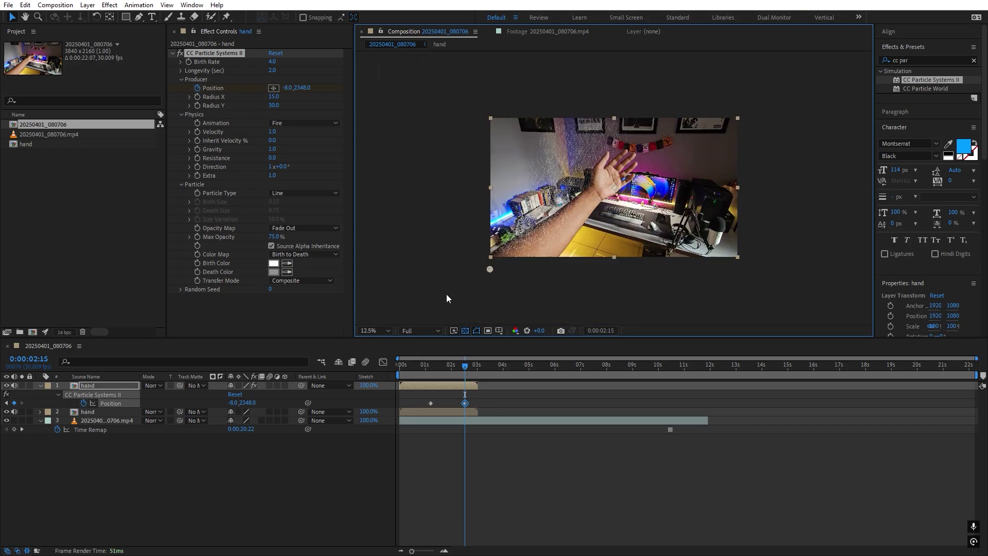
scroll(493, 285, "up", 1)
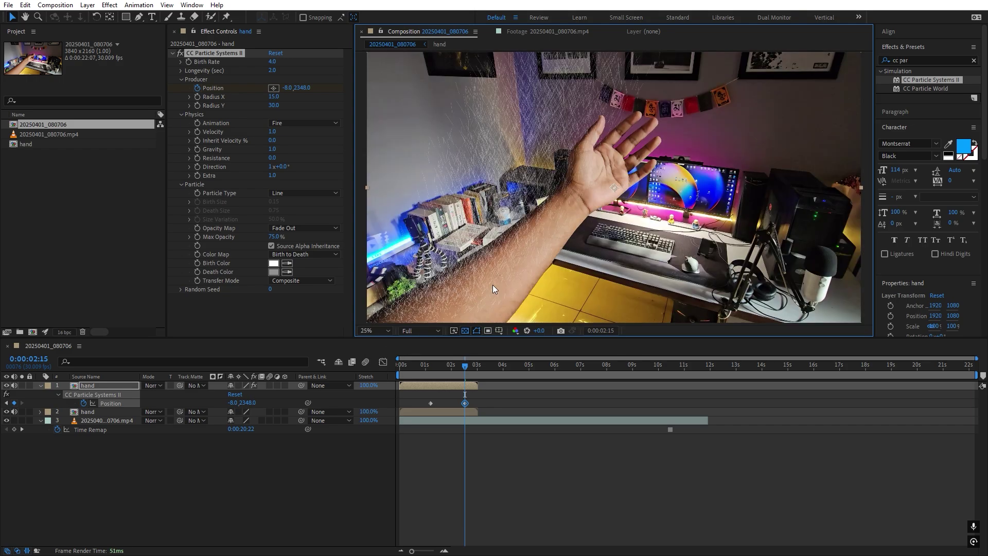
left_click(426, 365)
key("space")
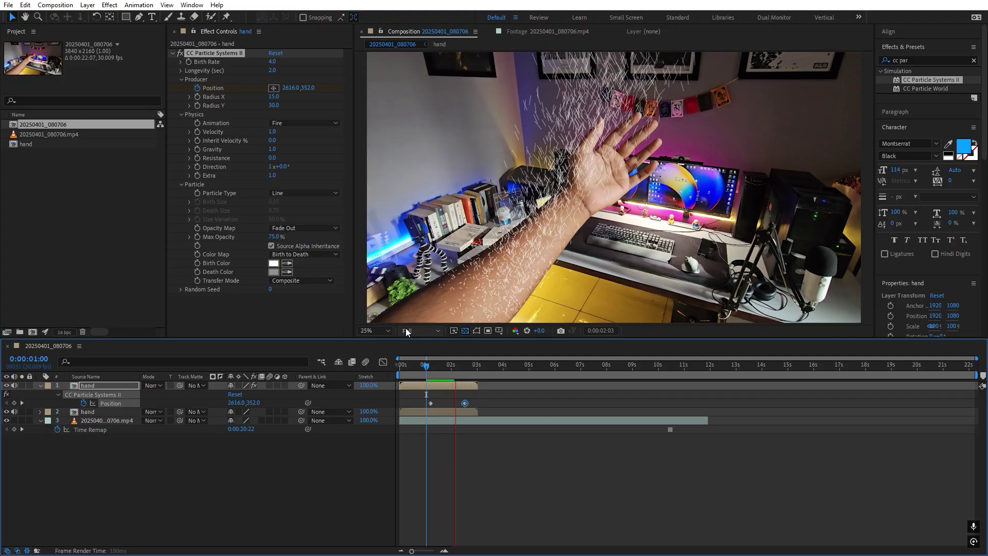
Set the particle system's physics Velocity to 0.4 and Gravity to 0
left_click(465, 372)
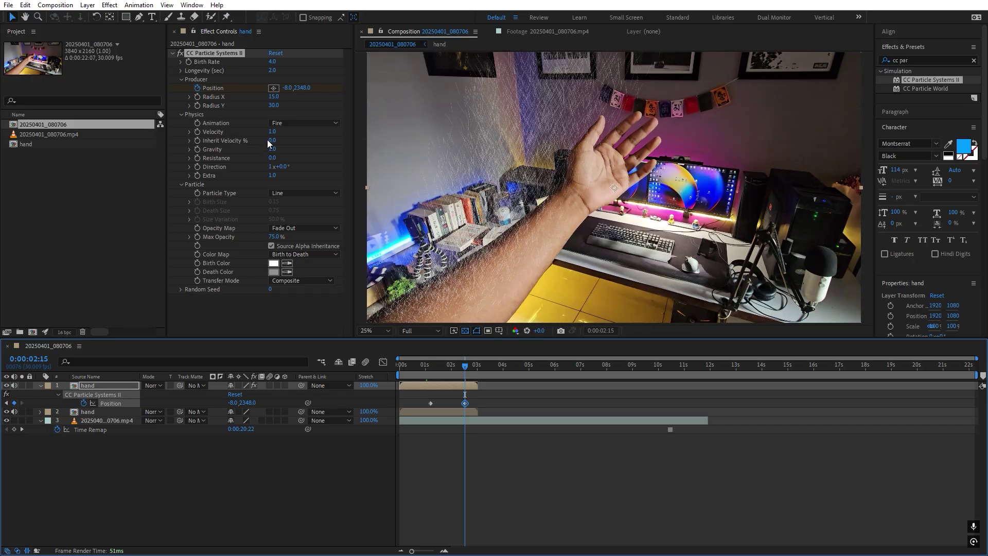
left_click(270, 132)
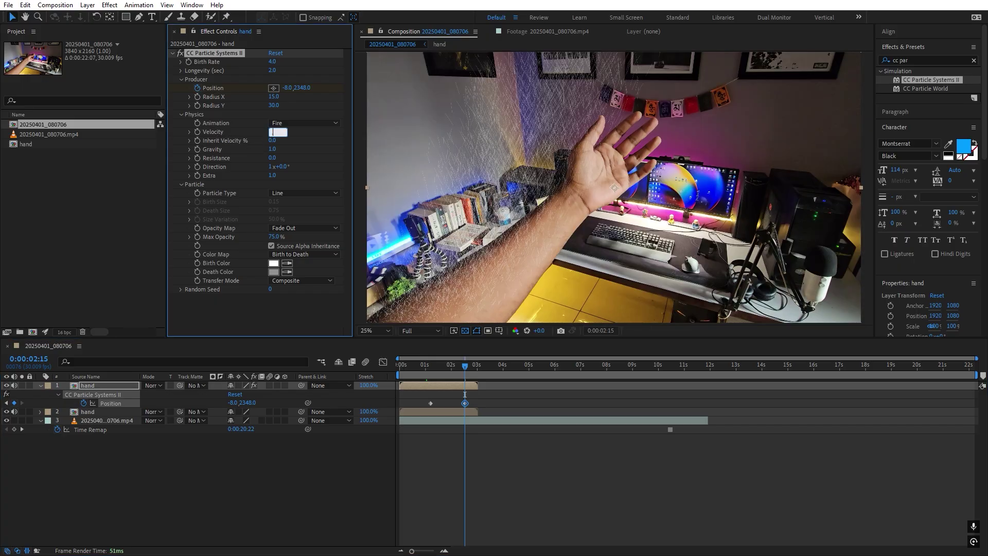
type("0.4")
key("Return")
left_click(274, 150)
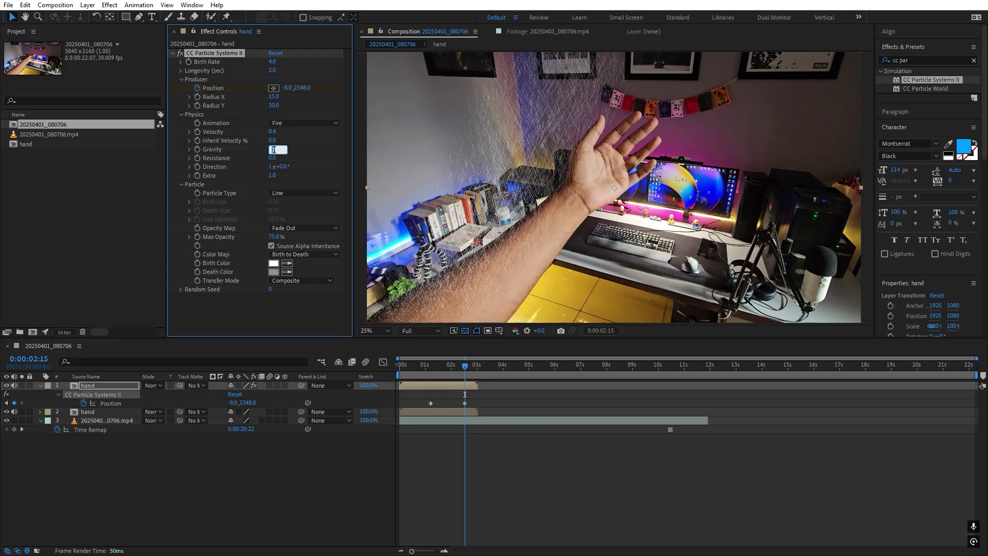
type("0")
key("Return")
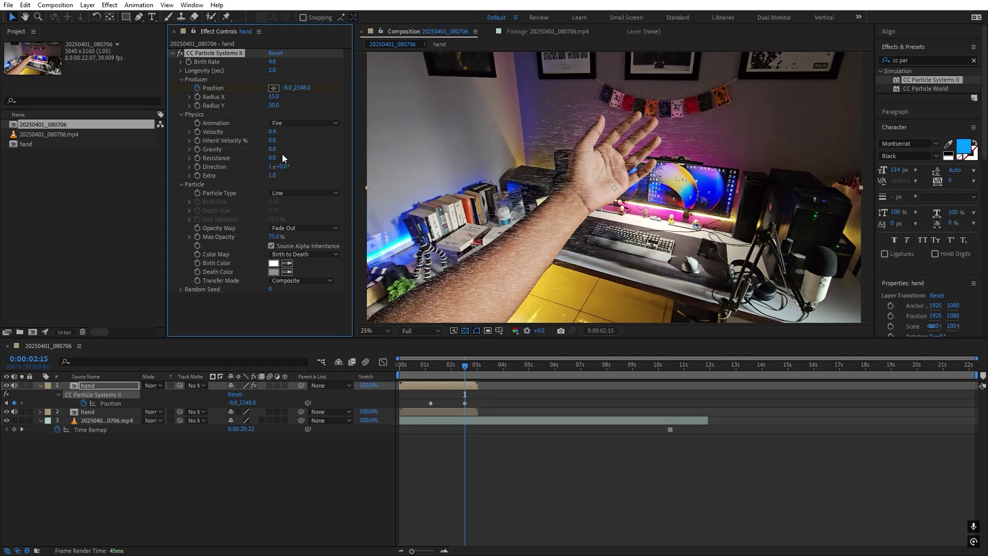
Set the particle system's physics Extra to 0 and preview the particles
left_click(273, 175)
type("0")
key("Return")
key("space")
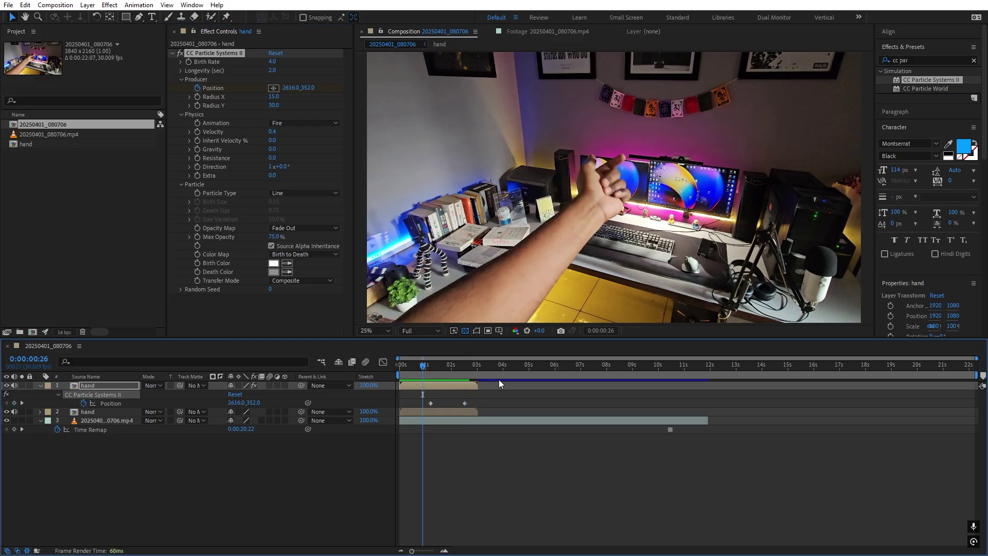
key("space")
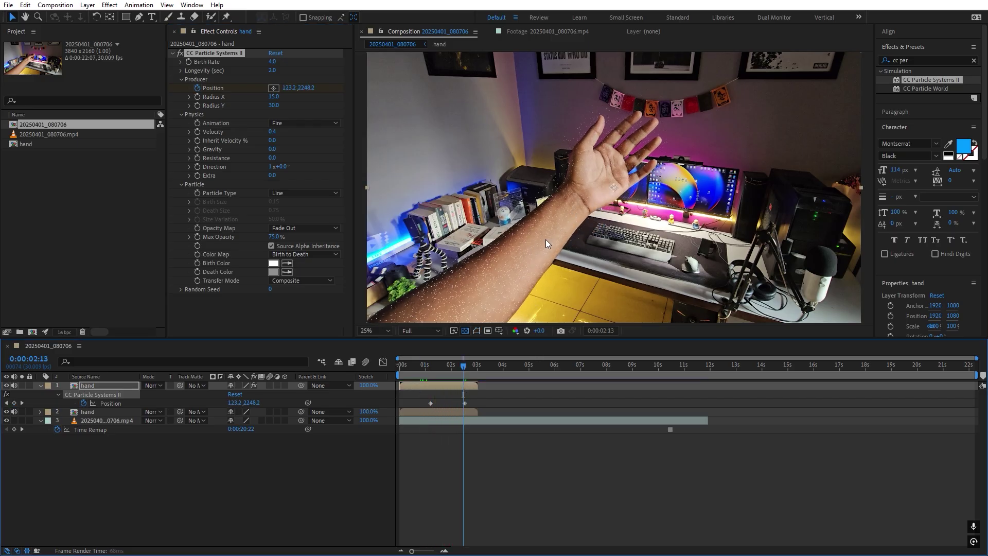
Set the particle system's Birth Rate to 150 and preview the disintegration from just before the first Position keyframe
left_click(275, 61)
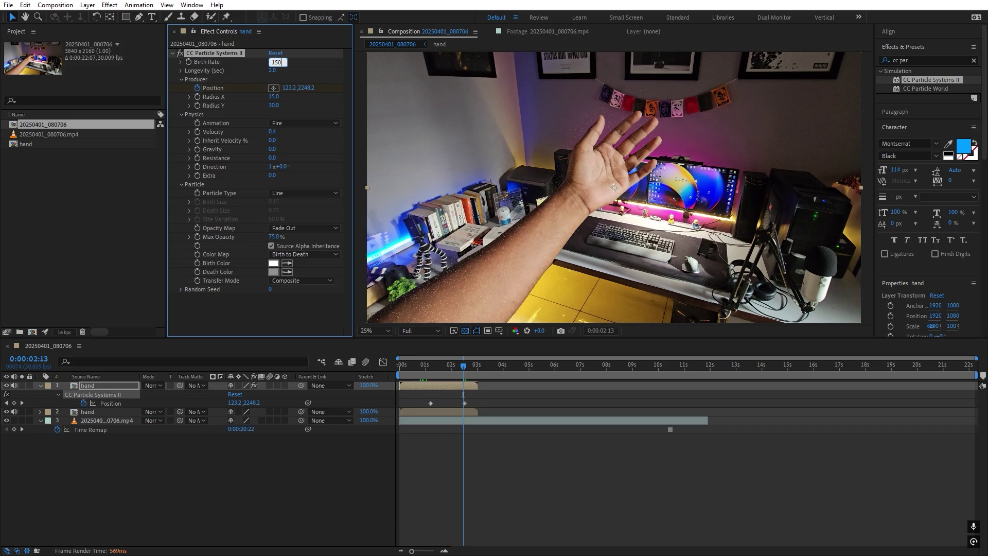
type("150")
key("Return")
left_click(421, 368)
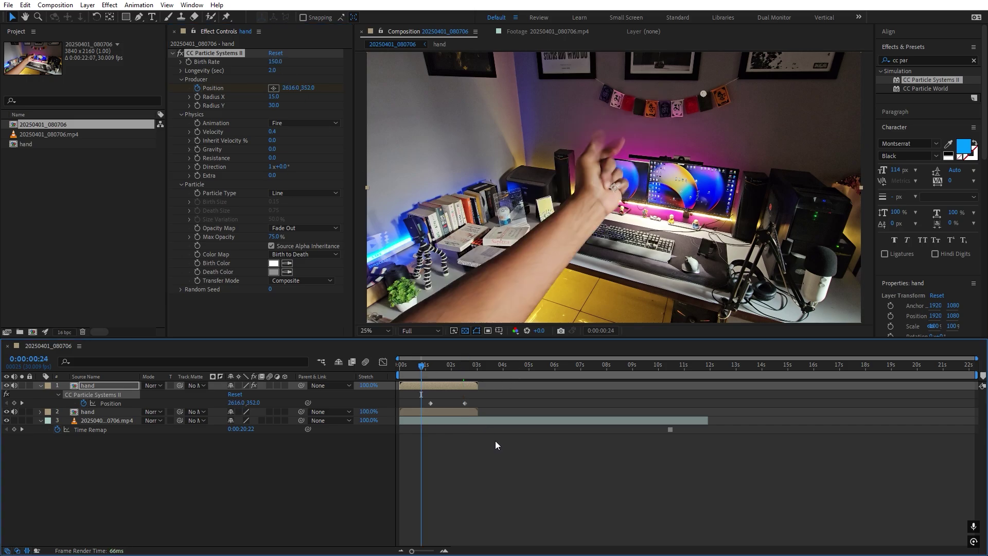
key("space")
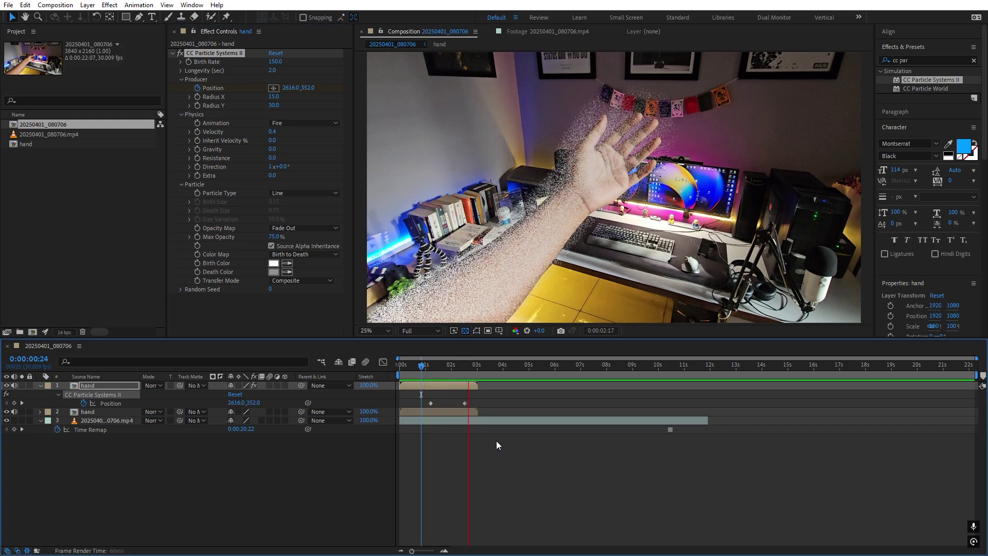
left_click(430, 368)
left_click(414, 369)
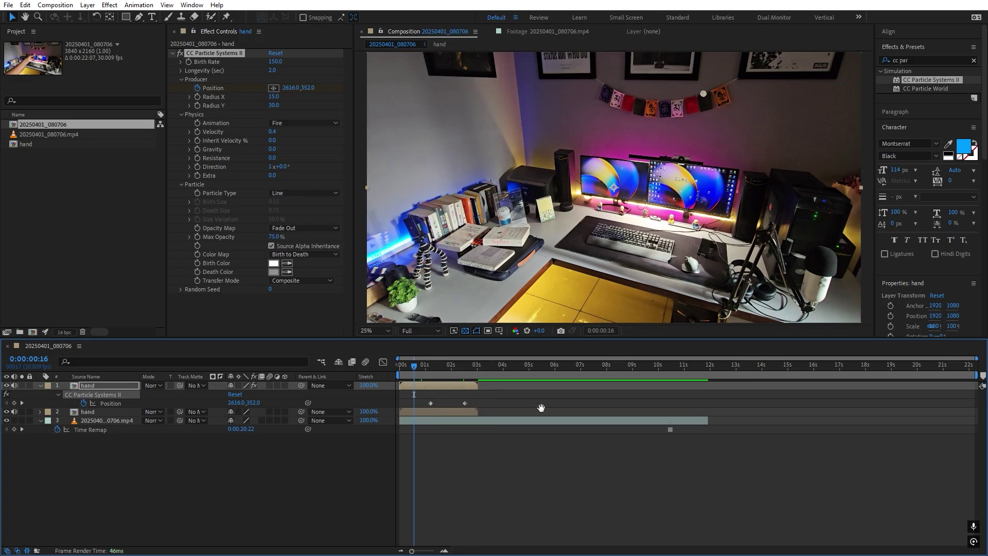
key("space")
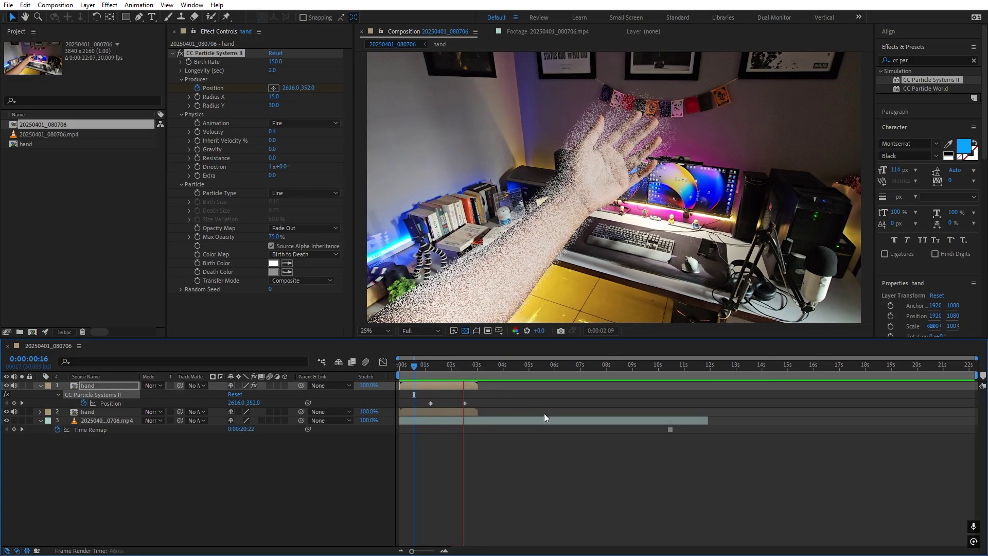
key("space")
Apply the Linear Wipe animation preset to the lower hand layer at 0:00:01:05
left_click_drag(462, 376, 429, 366)
left_click(477, 446)
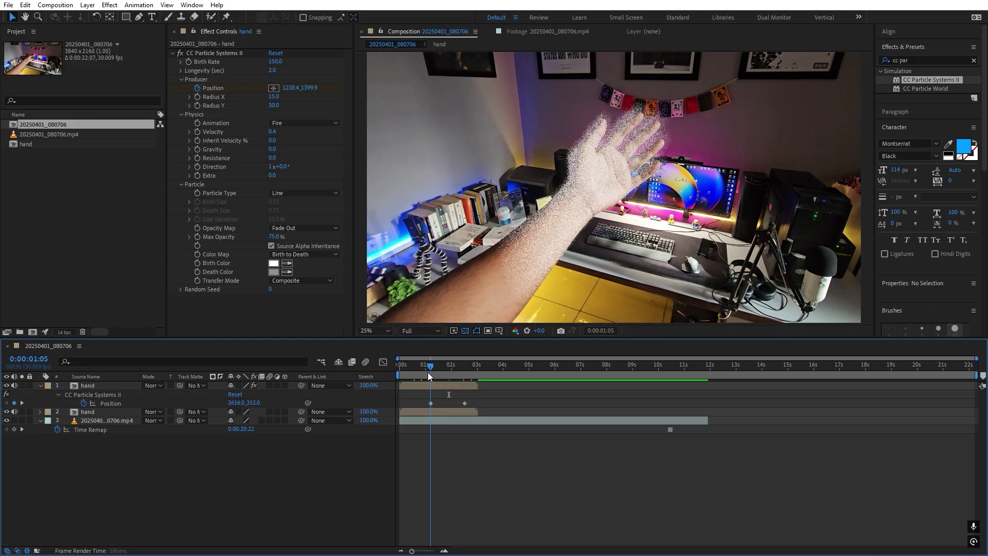
left_click(451, 412)
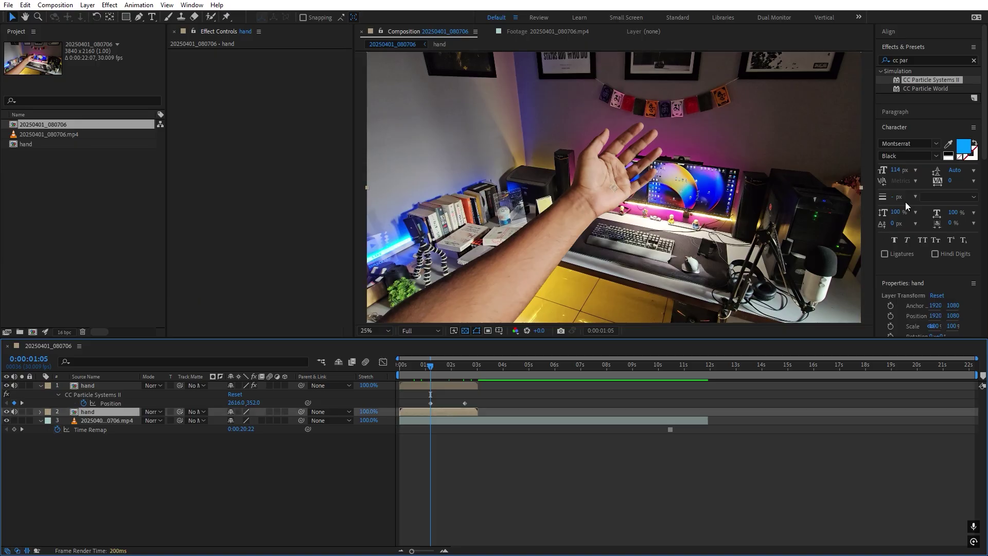
left_click(922, 64)
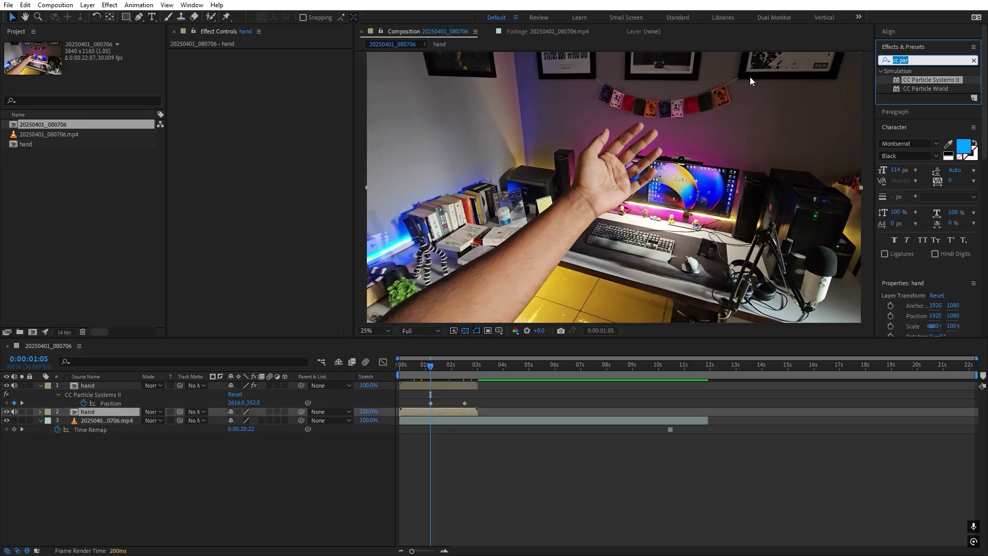
type("linear")
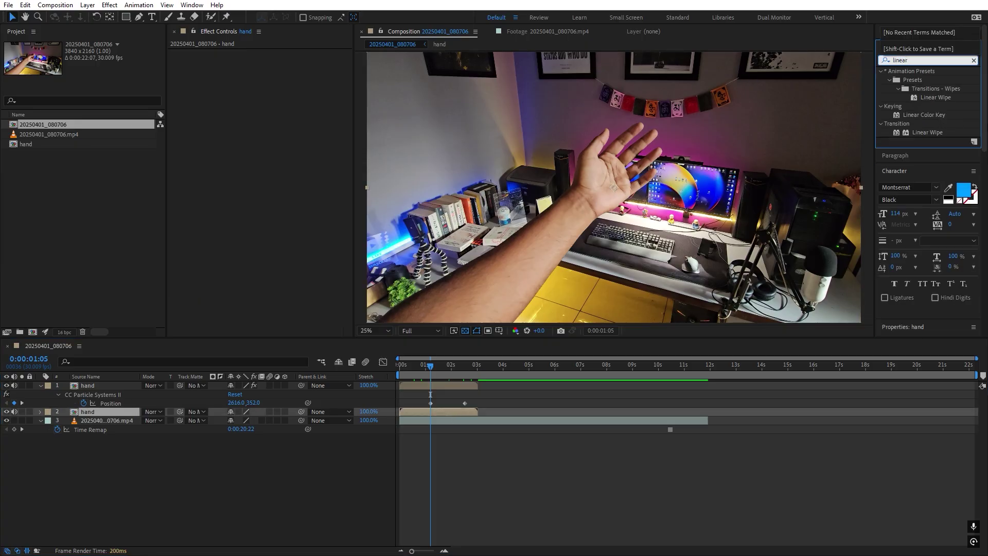
left_click_drag(938, 97, 118, 411)
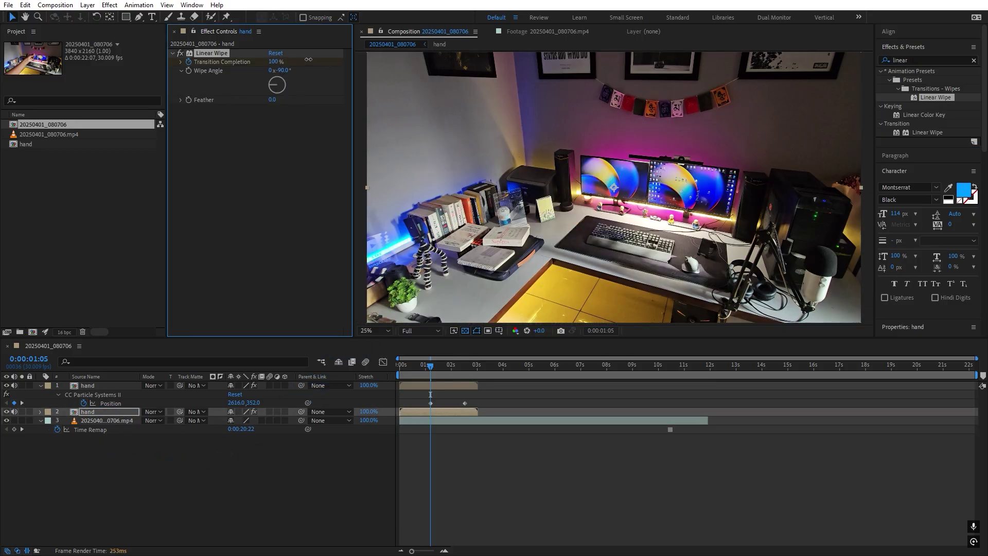
With Transition Completion at 58%, set the Wipe Angle to -150° and move the second Transition Completion keyframe to 0:00:02:15
left_click_drag(382, 49, 345, 66)
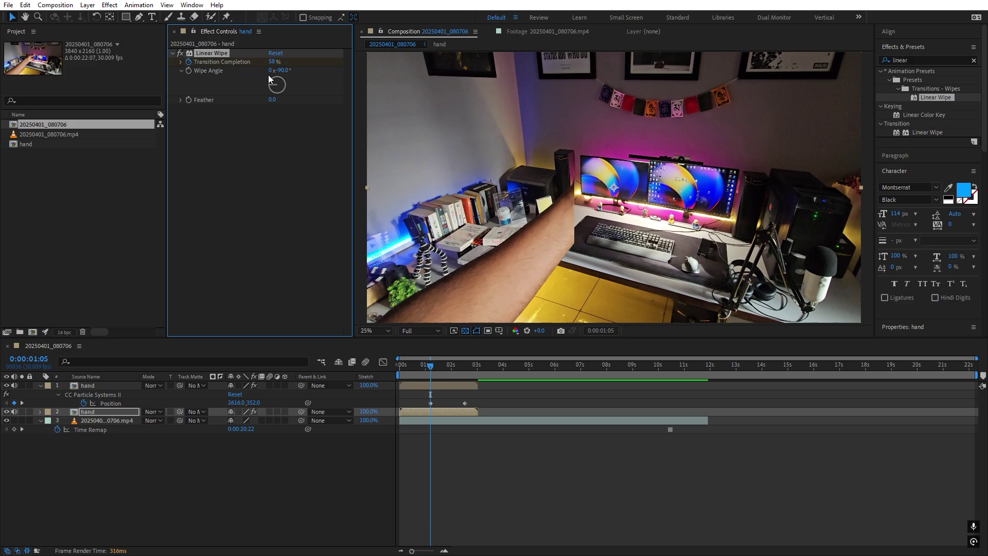
left_click_drag(272, 70, 256, 72)
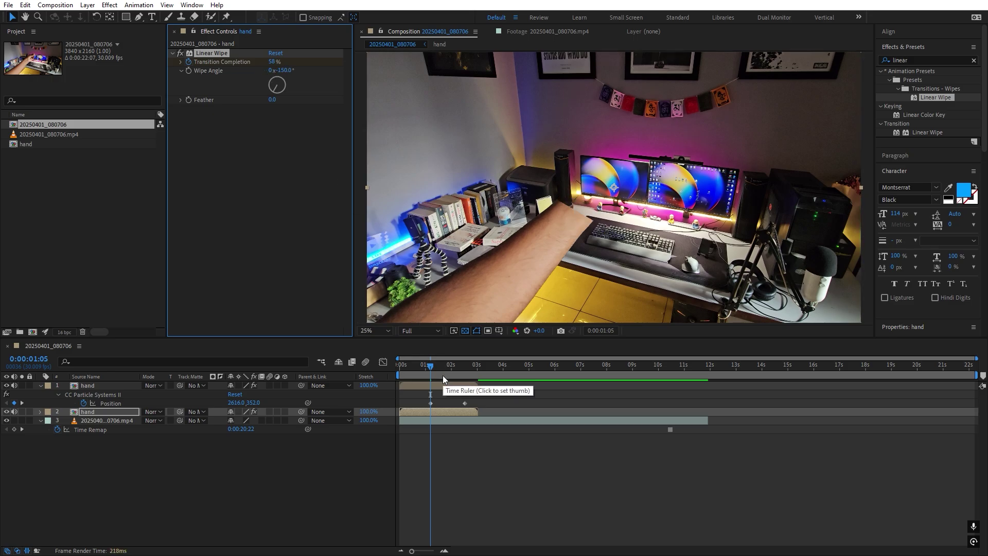
key("u")
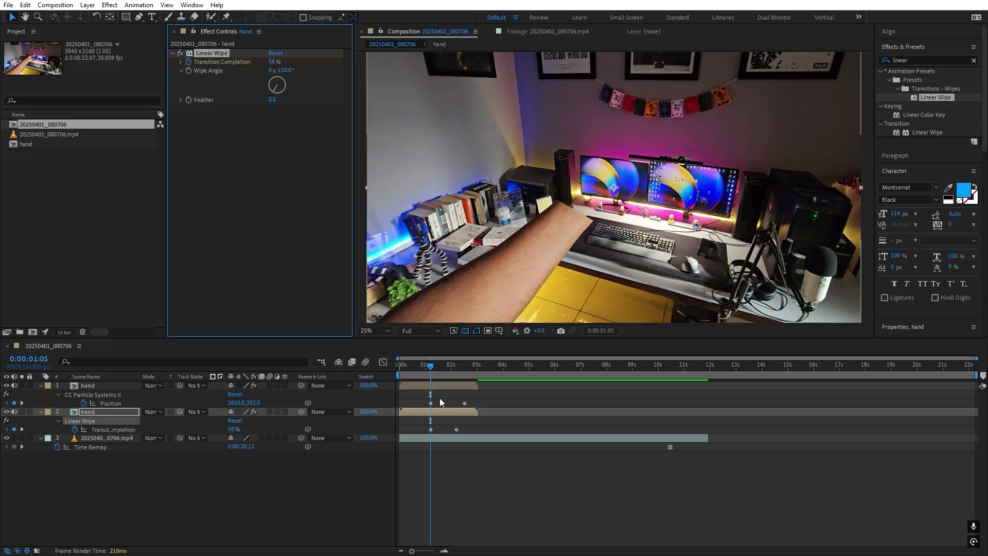
left_click(447, 425)
left_click_drag(457, 429, 464, 429)
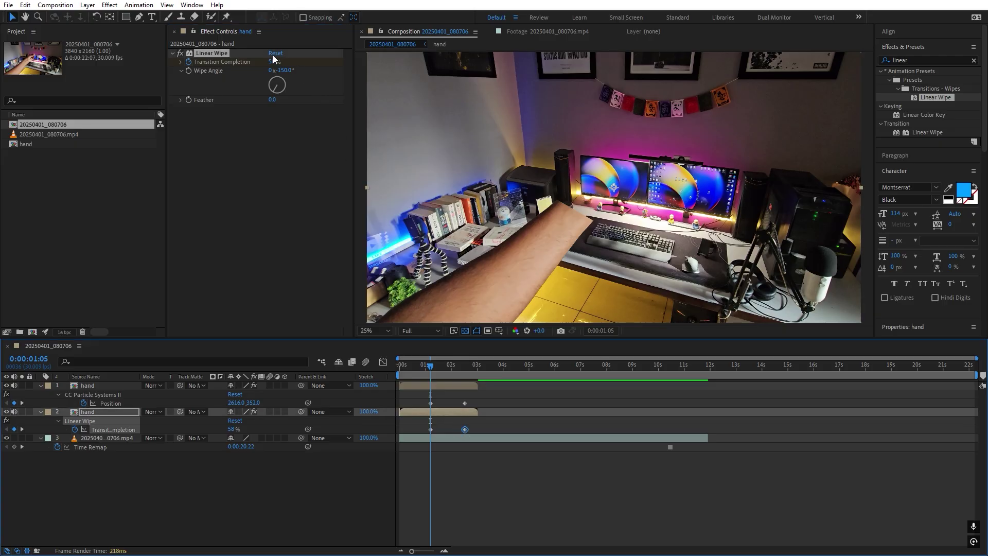
Keyframe the wipe's Transition Completion at 0% on 0:00:01:05 and 100% on 0:00:02:15, and preview the wipe
left_click_drag(272, 63, 190, 67)
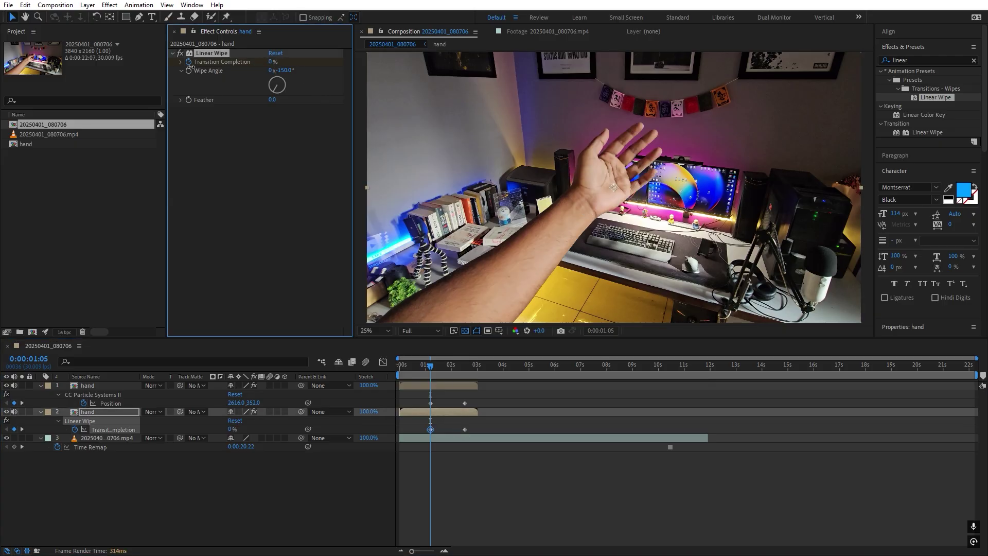
left_click_drag(442, 366, 461, 374)
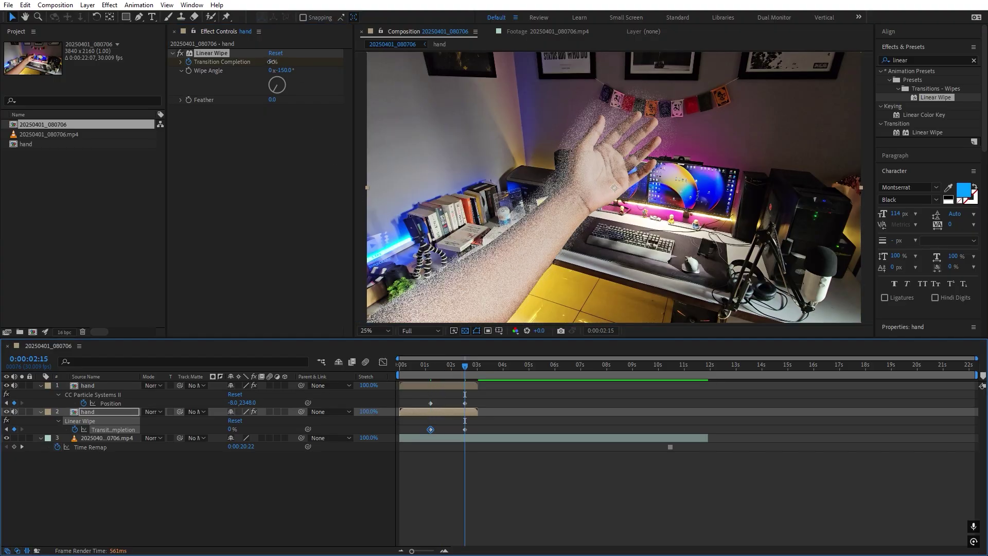
left_click_drag(270, 62, 522, 82)
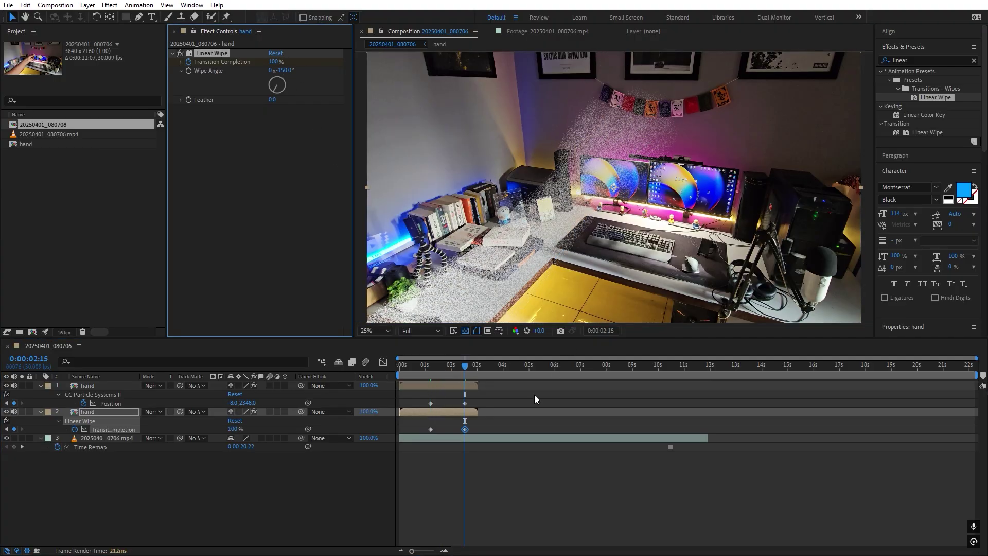
left_click(430, 368)
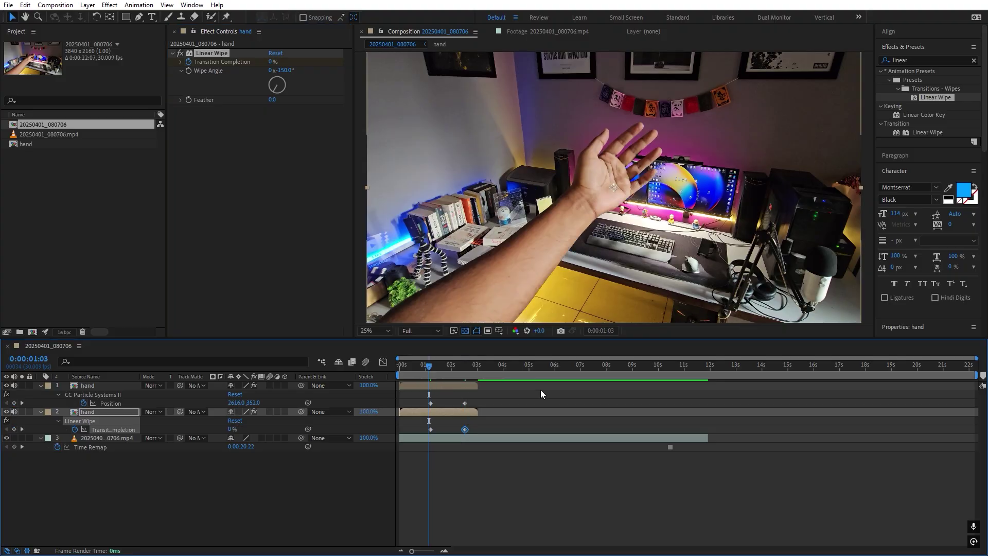
key("space")
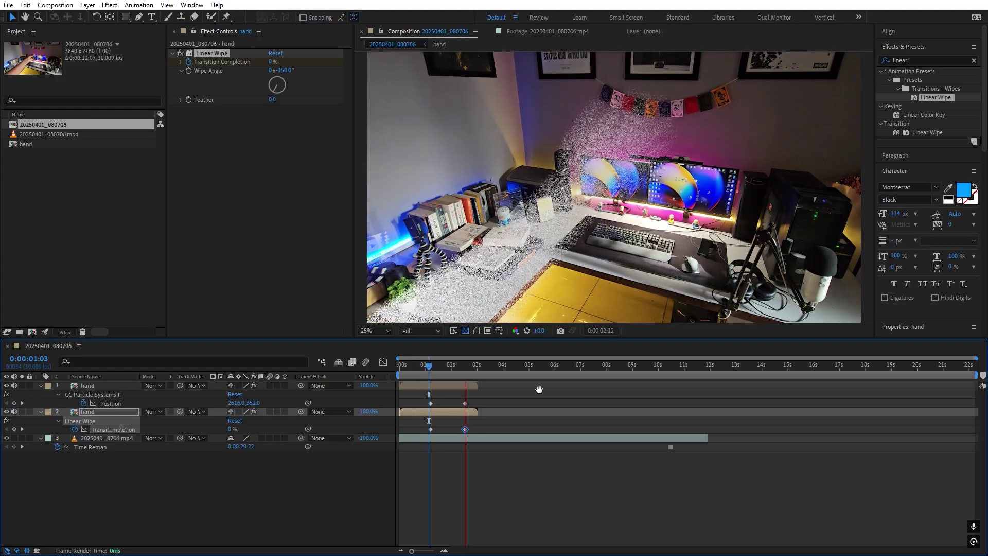
key("space")
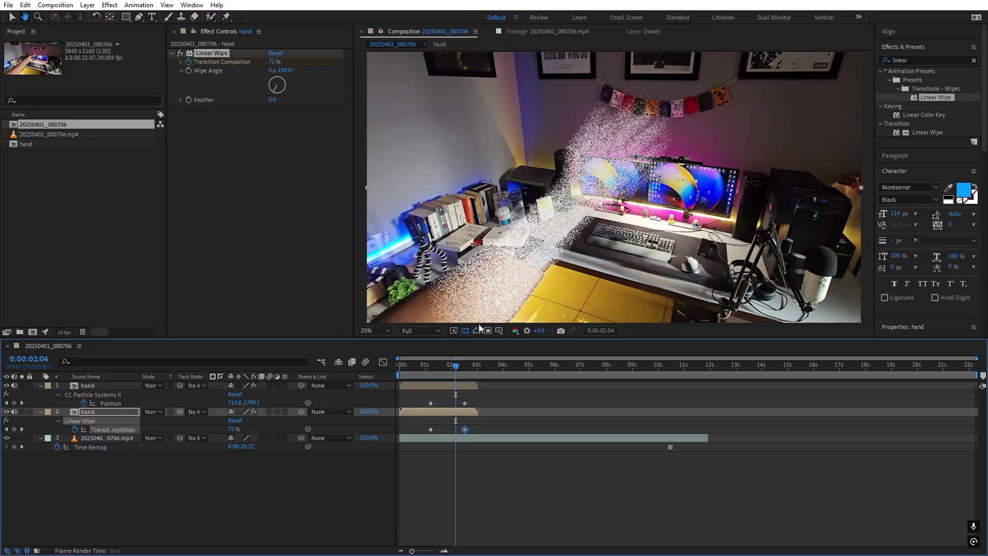
Set the Linear Wipe's Feather to 269 and preview the softened disintegration
left_click_drag(271, 99, 395, 101)
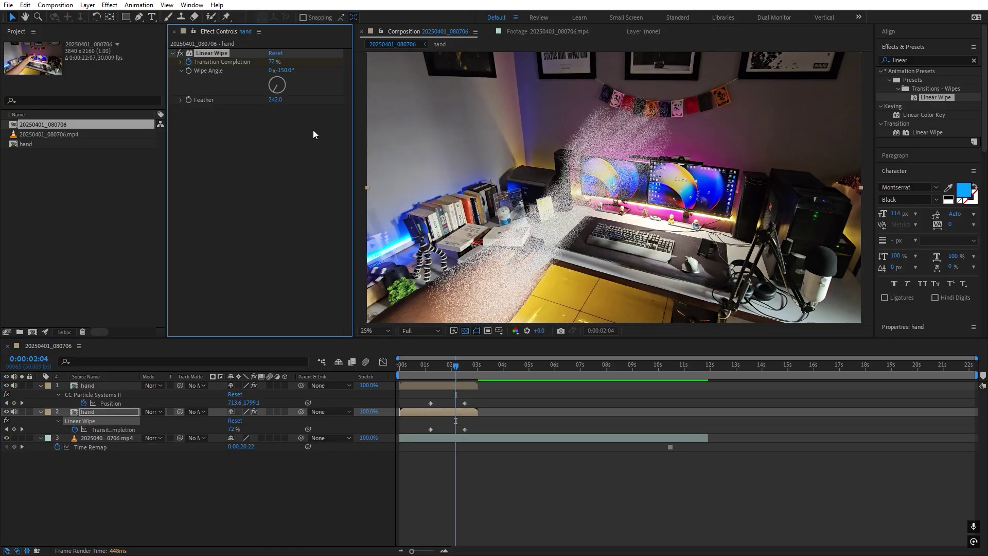
left_click_drag(273, 103, 309, 103)
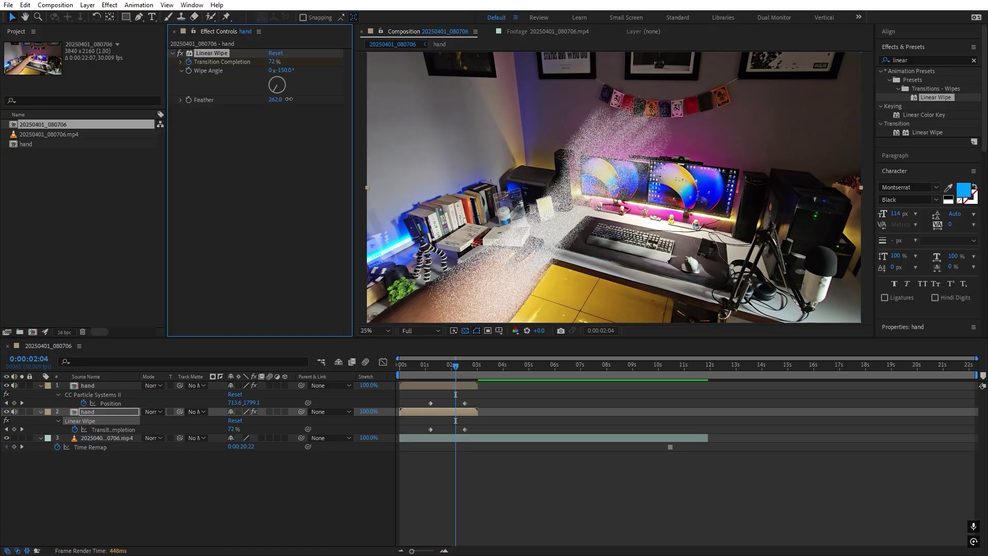
left_click(424, 363)
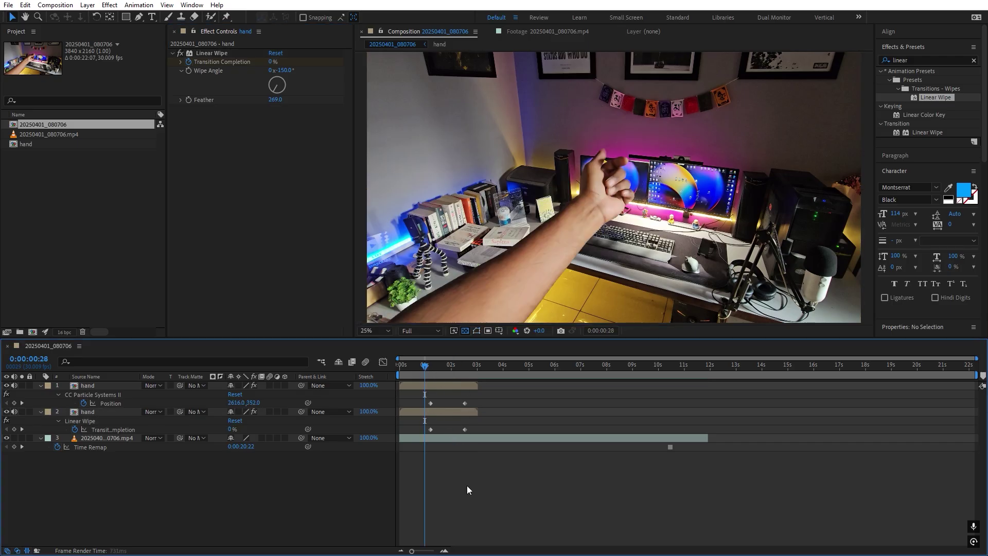
key("space")
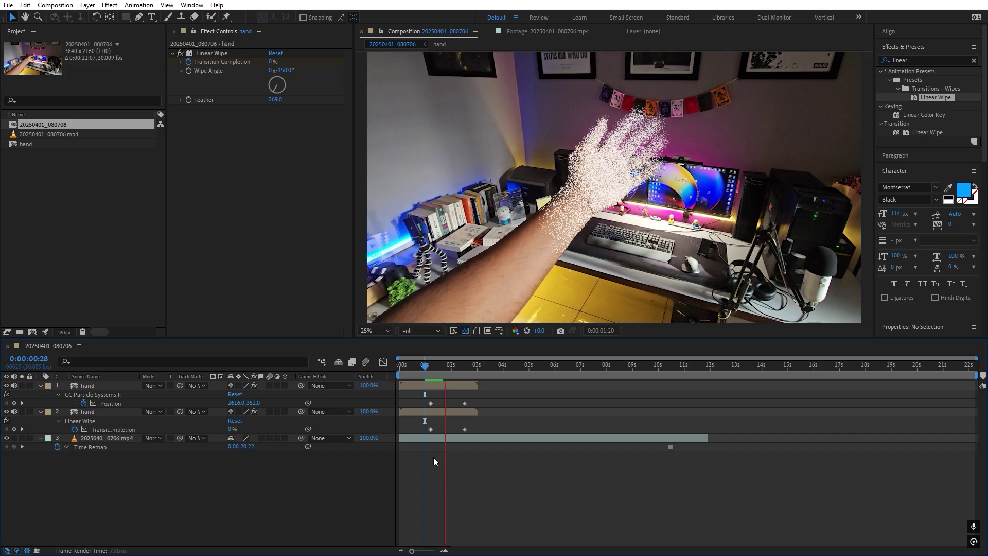
Move the second Transition Completion keyframe of the lower hand layer's Linear Wipe slightly earlier and preview the disintegration
left_click(464, 429)
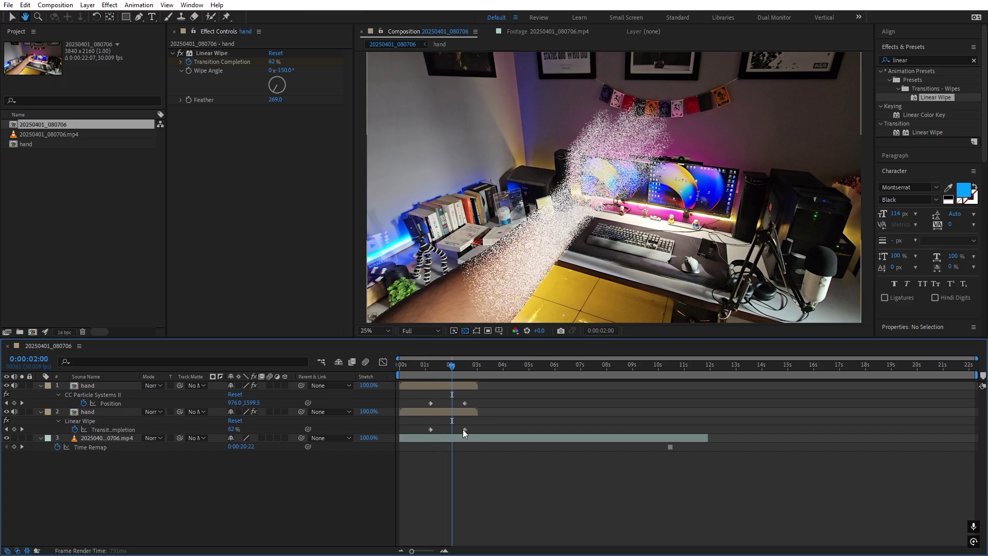
left_click_drag(464, 432, 459, 432)
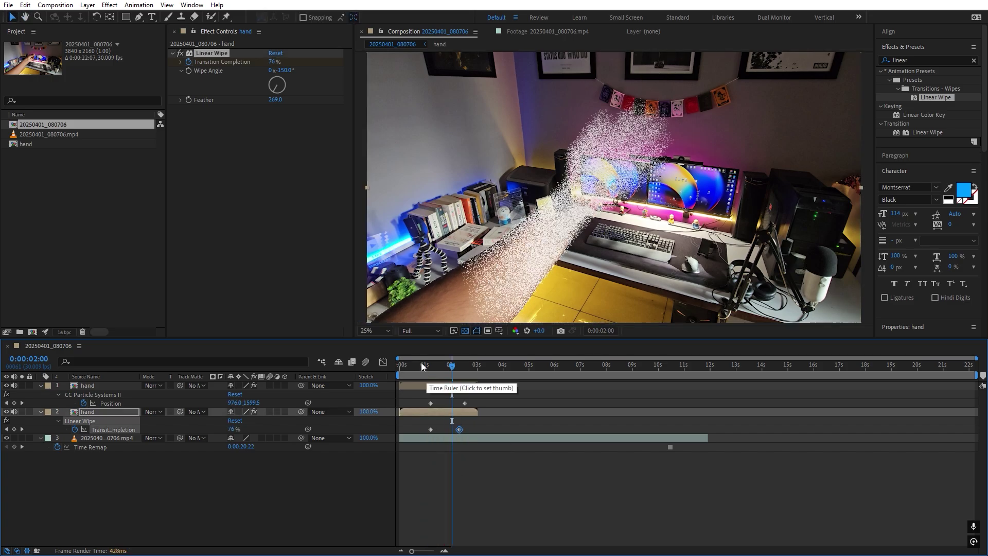
left_click(423, 365)
key("space")
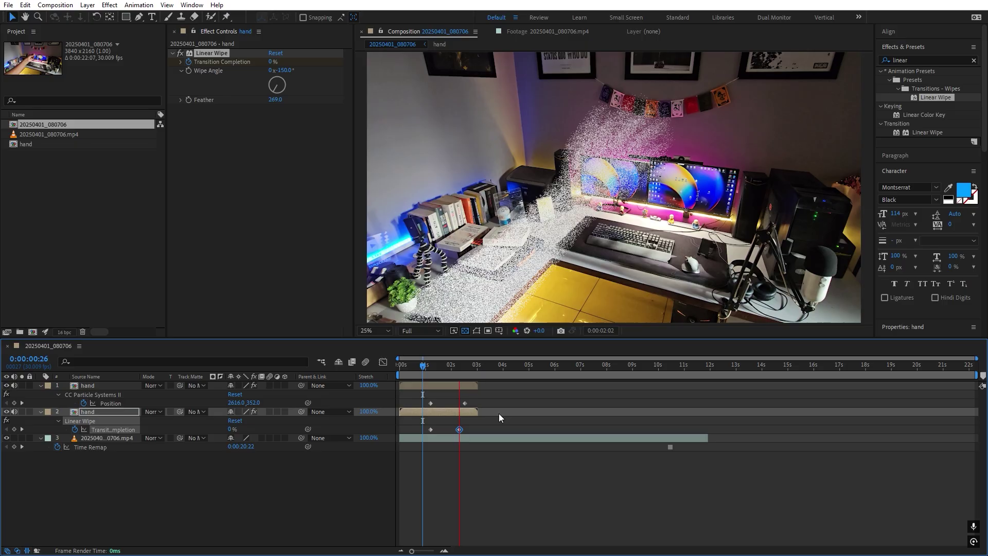
left_click_drag(425, 366, 457, 369)
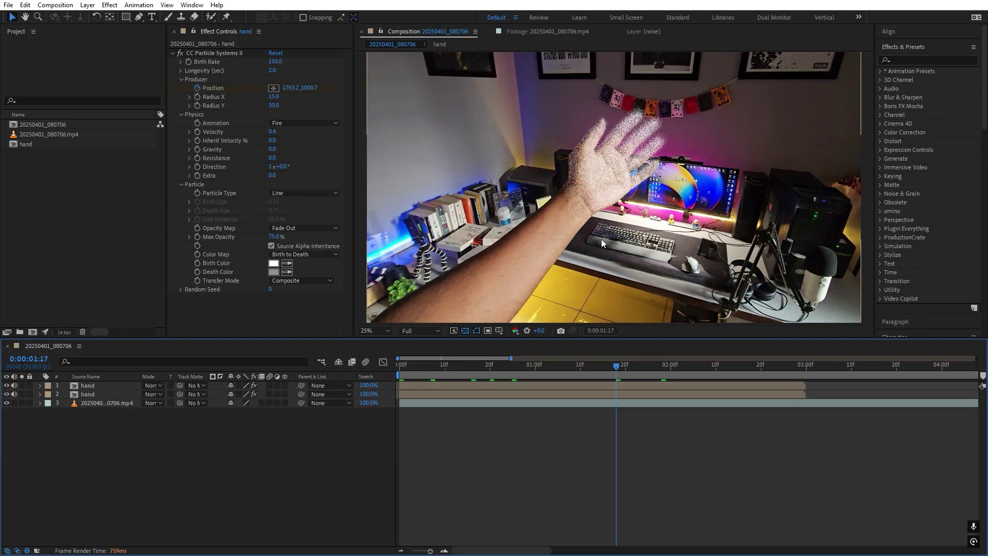
left_click_drag(650, 372, 660, 371)
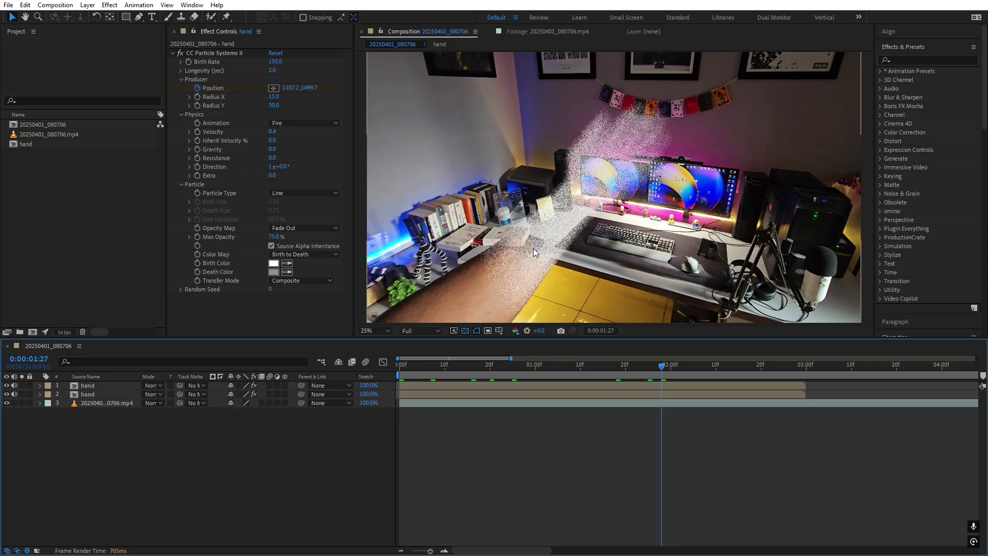
Duplicate the hand layer that has the Linear Wipe and apply the Fill effect to the lower copy
left_click(94, 396)
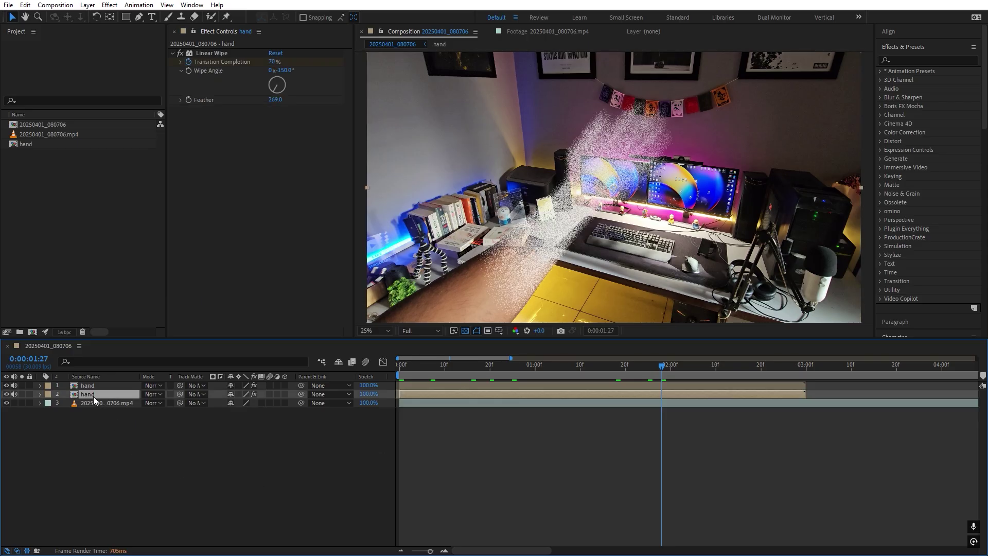
key("ctrl+d")
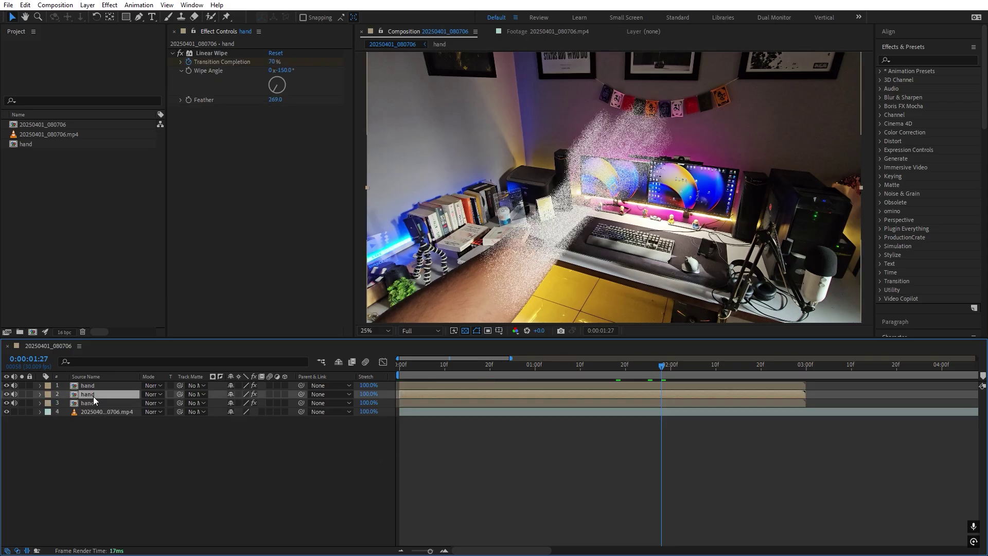
left_click(93, 404)
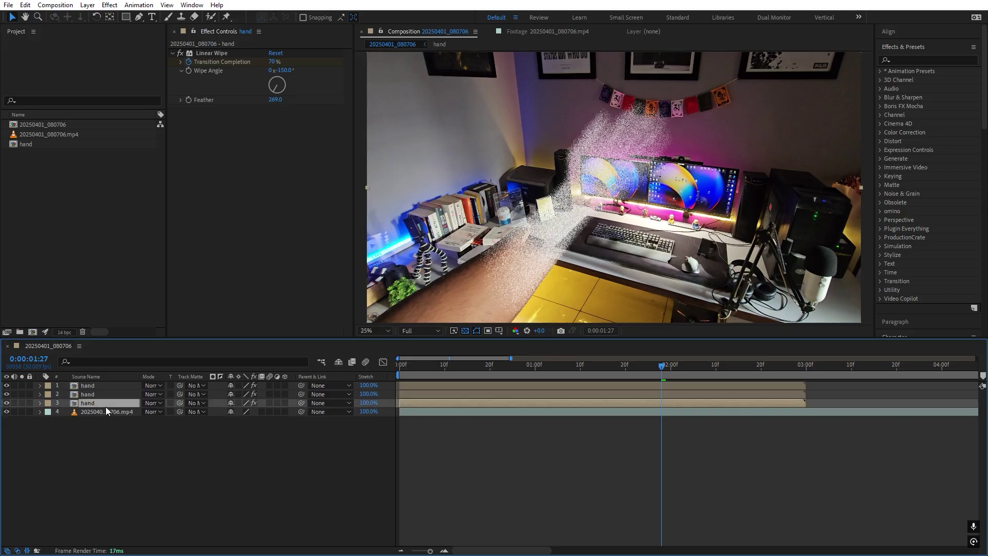
left_click(903, 62)
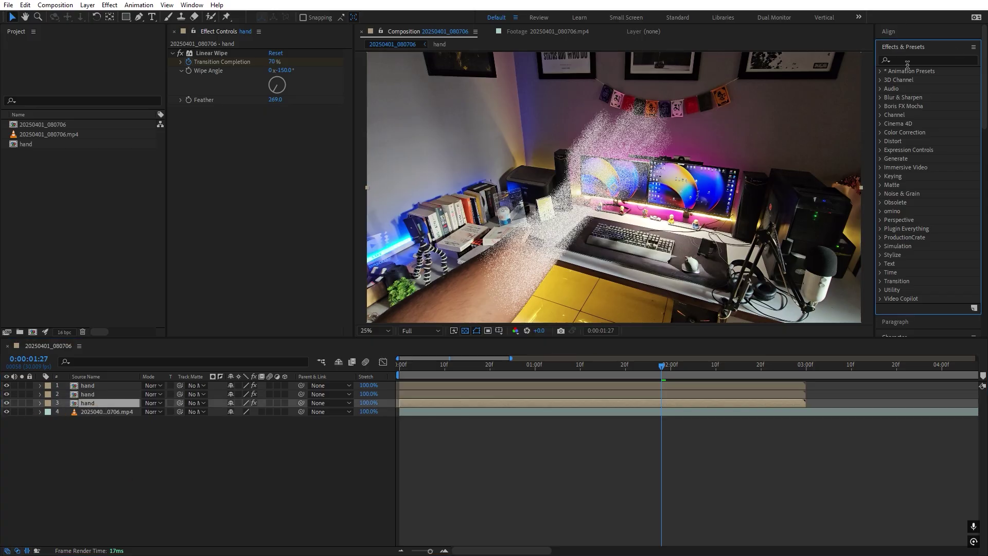
type("fill")
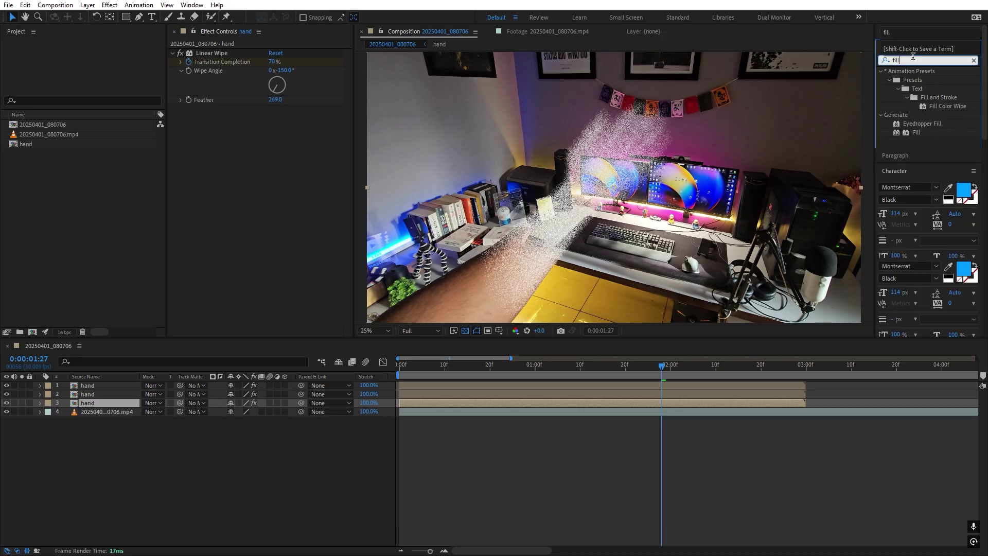
left_click_drag(916, 133, 297, 225)
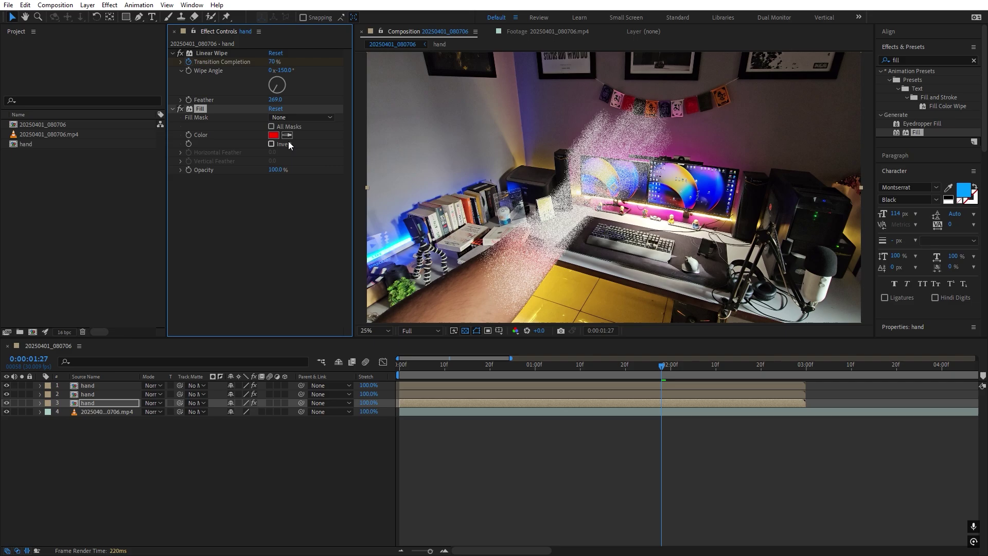
Change the Fill color on the lowest hand layer to a bright, fully saturated cyan
left_click(273, 135)
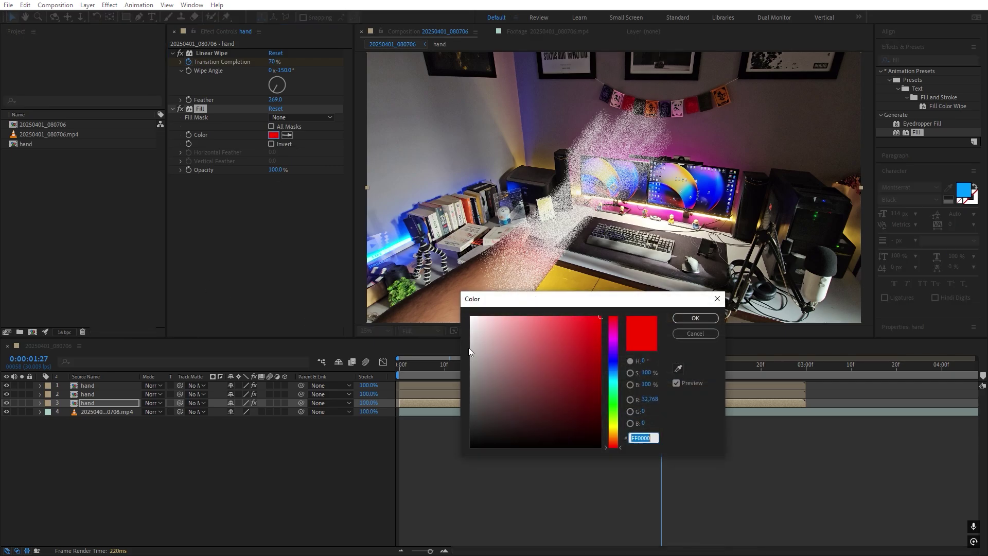
left_click(613, 375)
left_click(589, 328)
left_click_drag(589, 328, 600, 316)
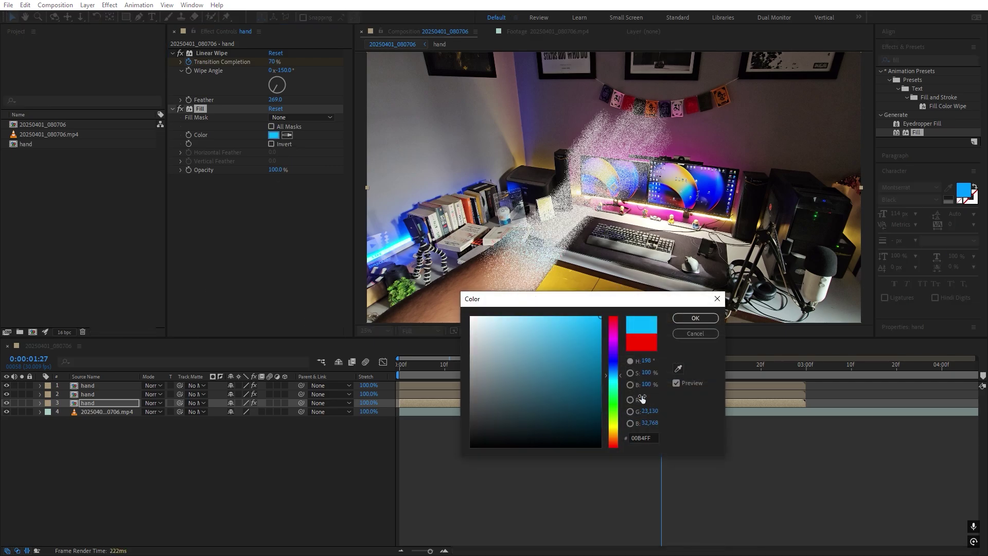
left_click(614, 378)
left_click(687, 319)
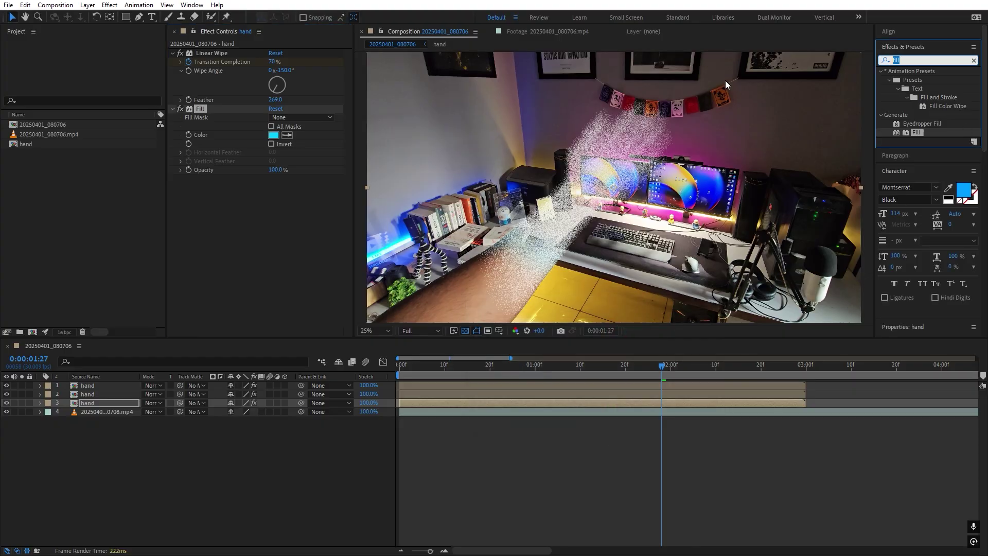
Apply a Glow effect to the cyan-filled hand layer with Glow Threshold 5% and Glow Radius 400
type("glow")
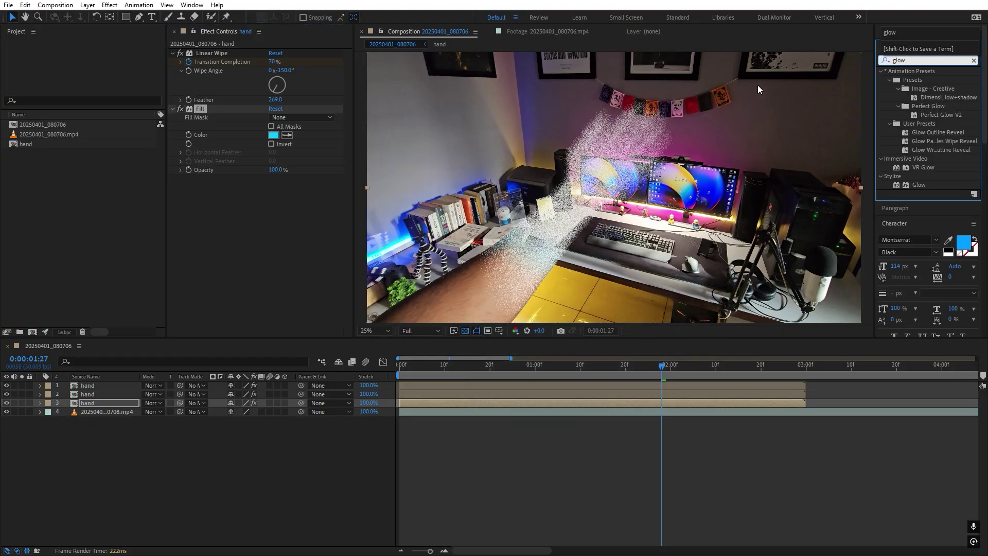
left_click_drag(918, 185, 249, 228)
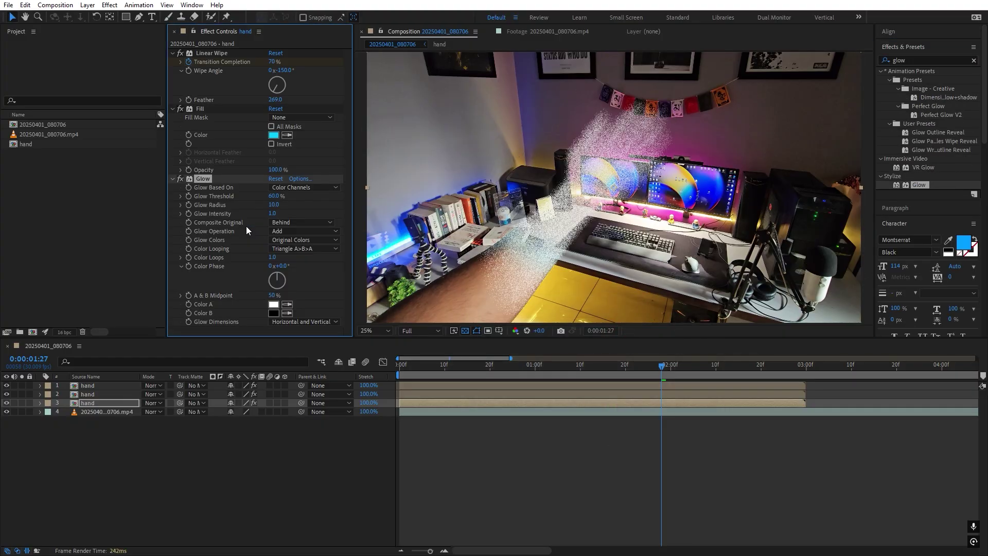
left_click(271, 196)
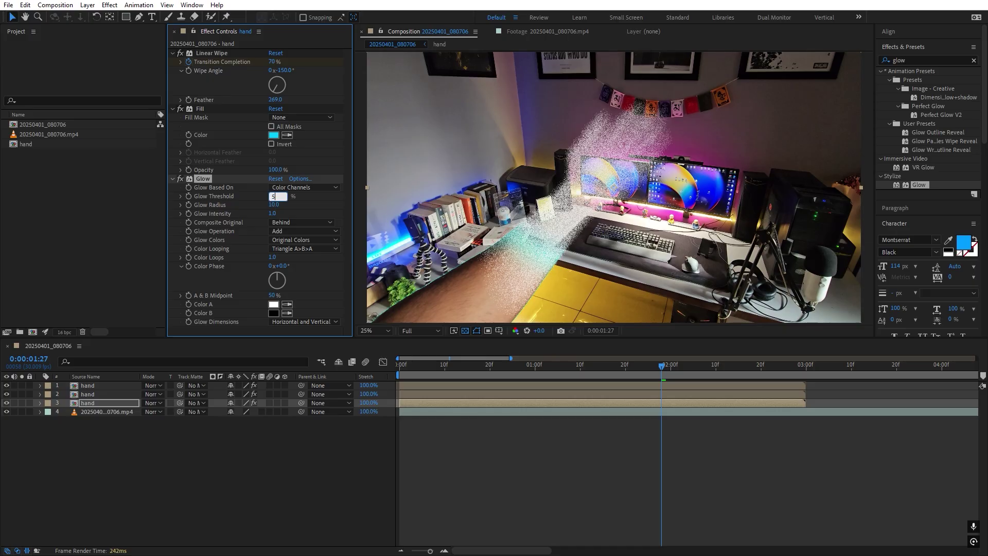
key("Return")
left_click(273, 205)
type("400")
key("Return")
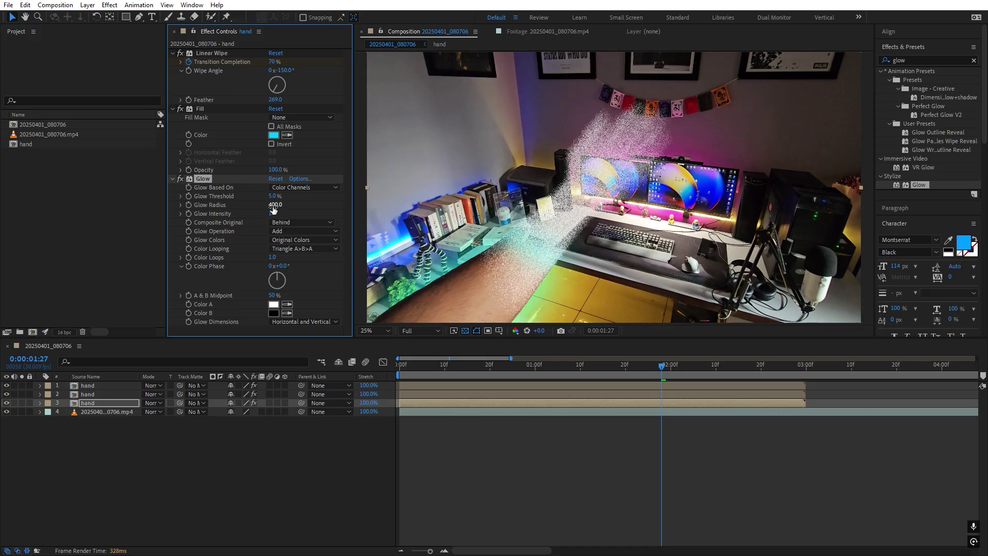
Set the glowing hand layer's blending mode to Add and hide the two hand layers above it
left_click(147, 405)
left_click(216, 212)
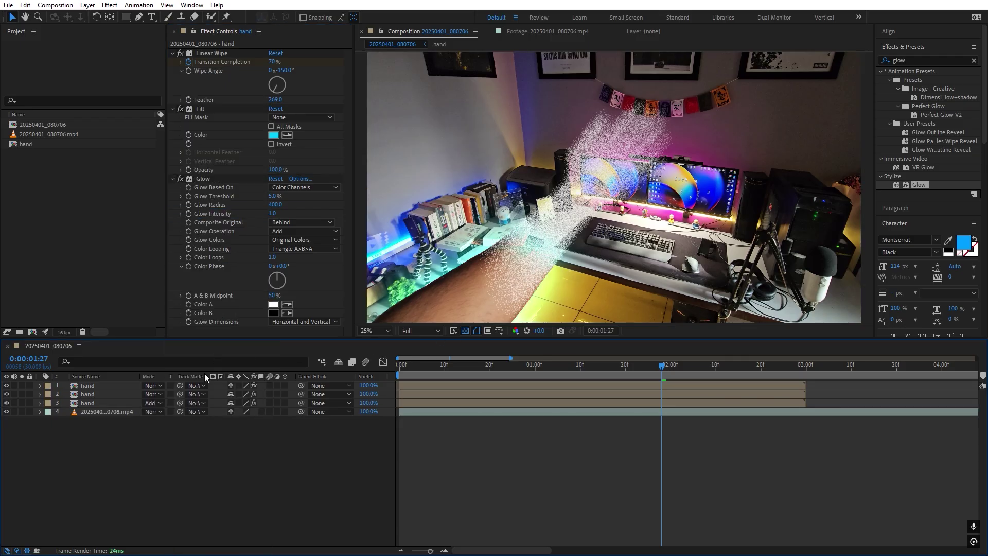
left_click(7, 393)
left_click(7, 385)
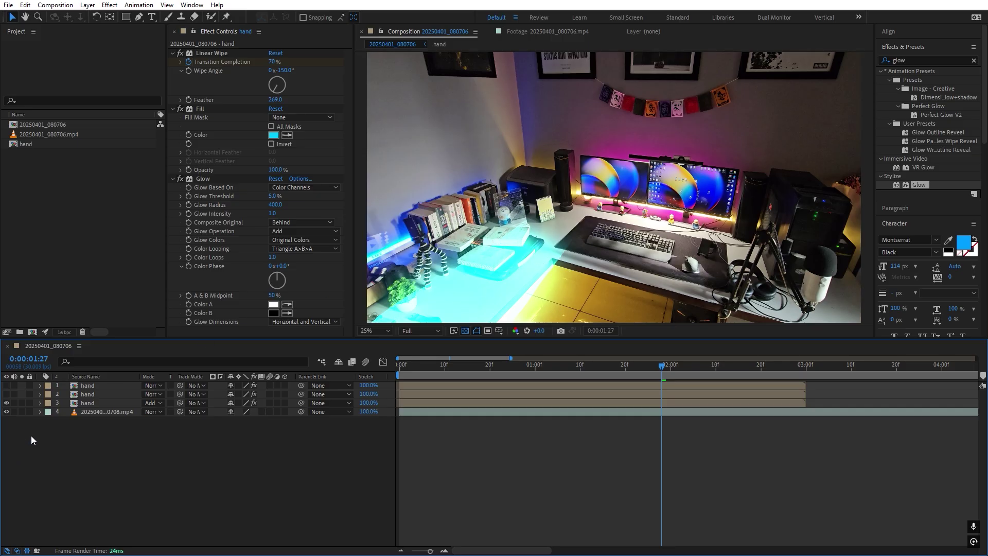
Duplicate the glowing hand layer and use the upper copy as an inverted luma track matte for the lower one
left_click(94, 403)
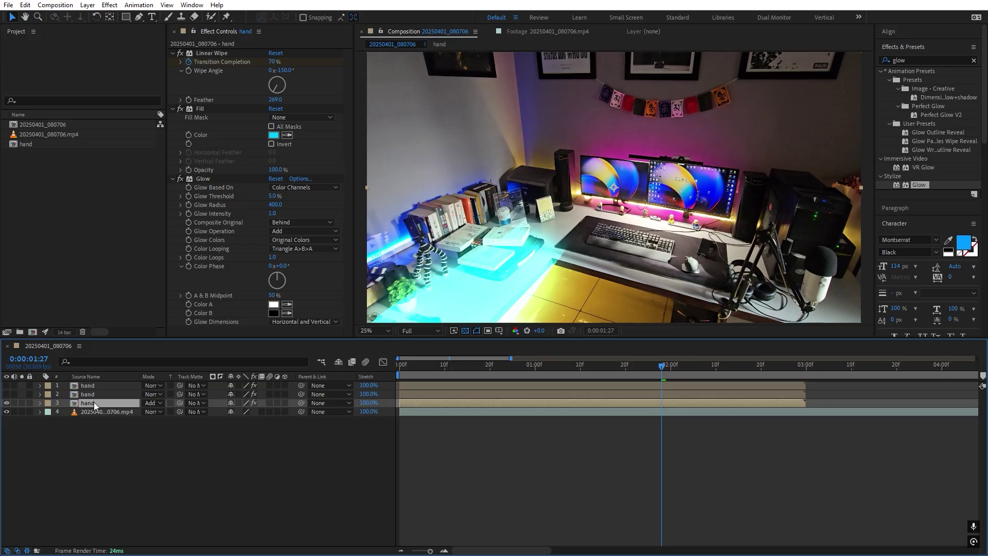
key("ctrl+d")
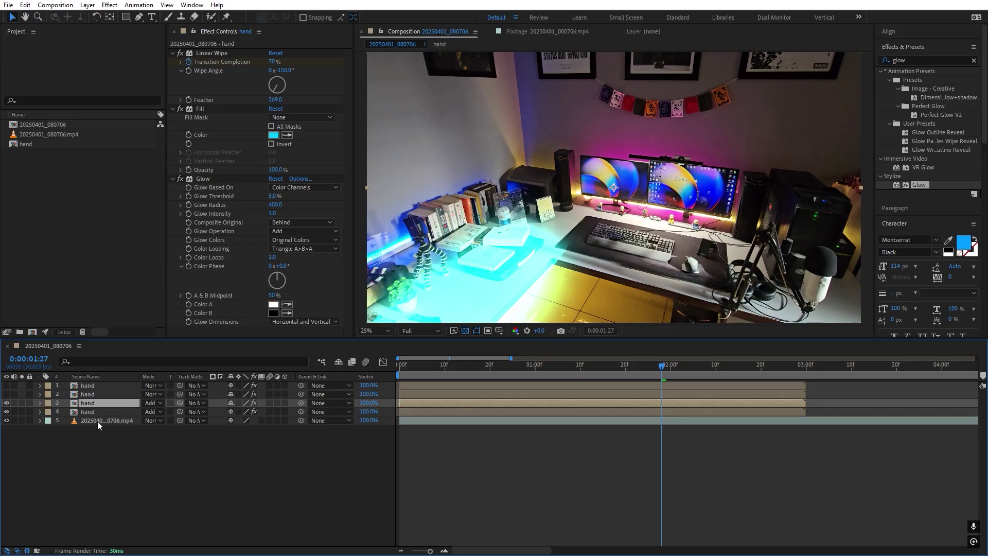
left_click(98, 411)
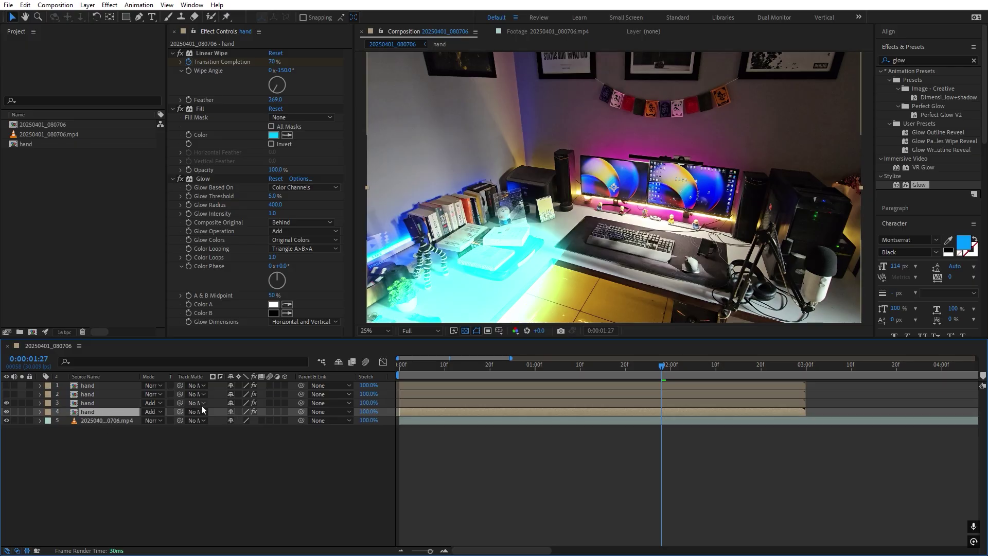
left_click_drag(181, 409, 106, 404)
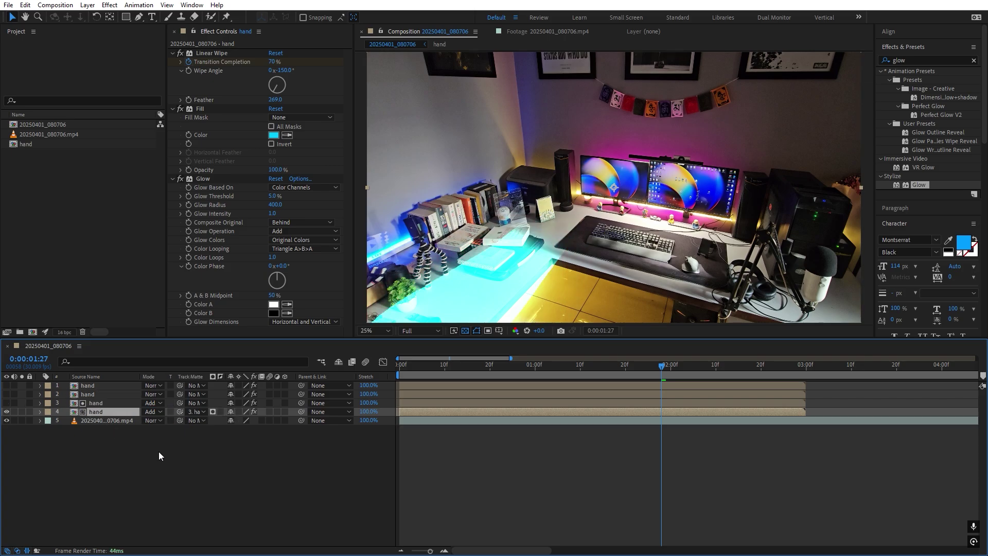
left_click(213, 412)
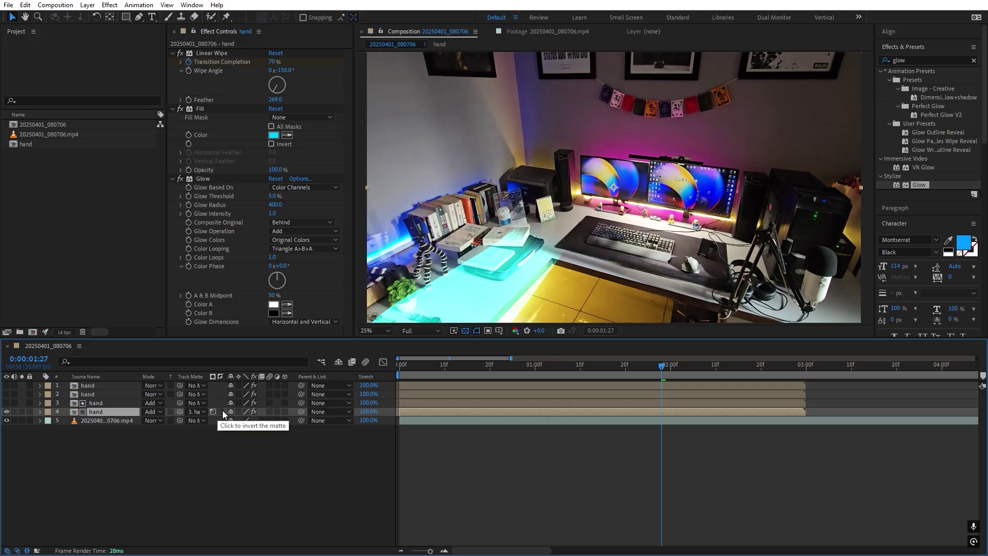
left_click(221, 411)
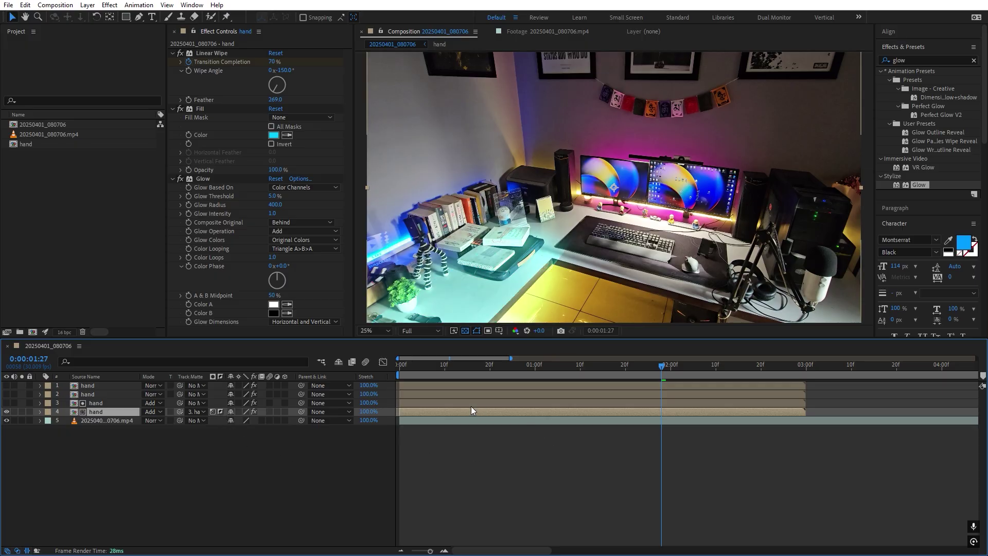
Shift both glow layers about one frame later and the matted lower copy about two frames further
left_click(449, 403, "ctrl")
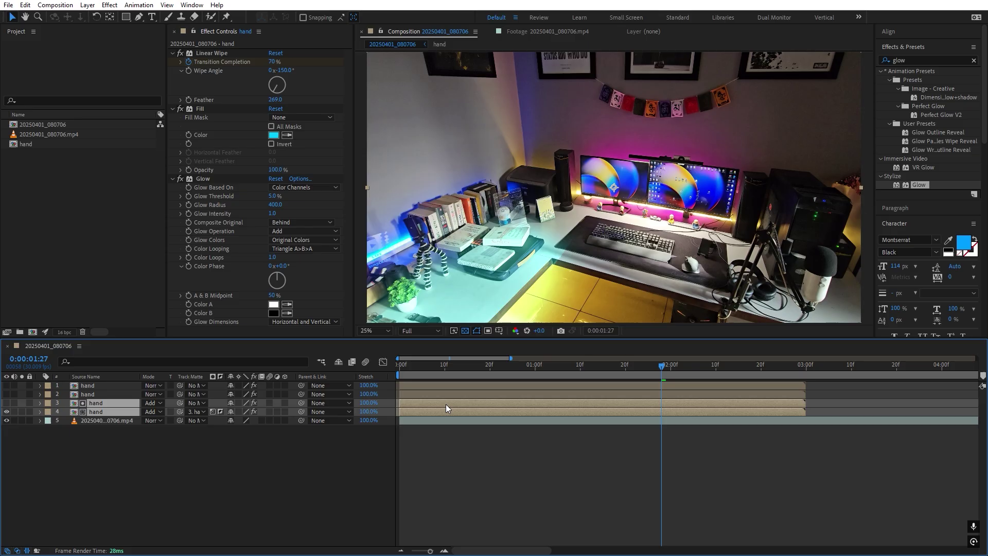
left_click_drag(446, 403, 449, 403)
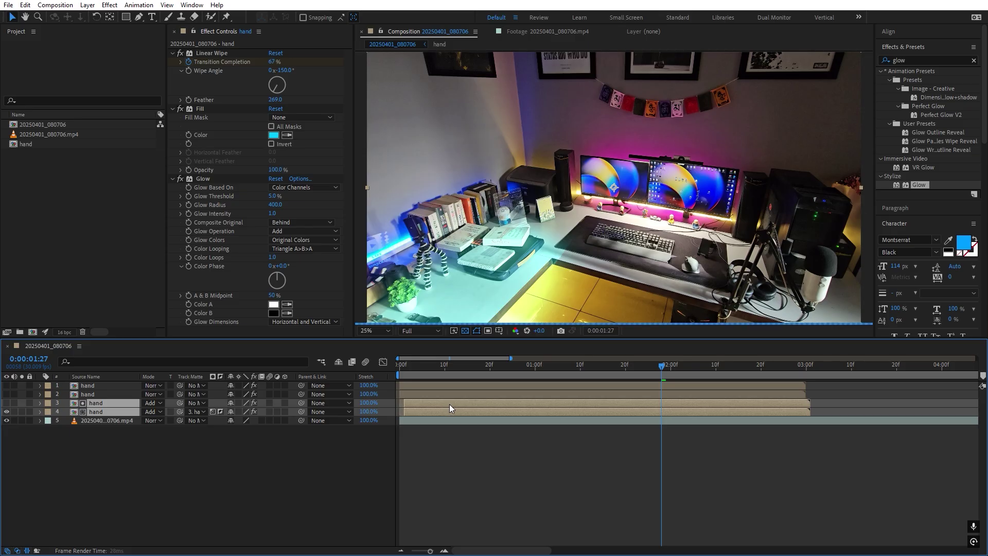
left_click(453, 425)
left_click(446, 410)
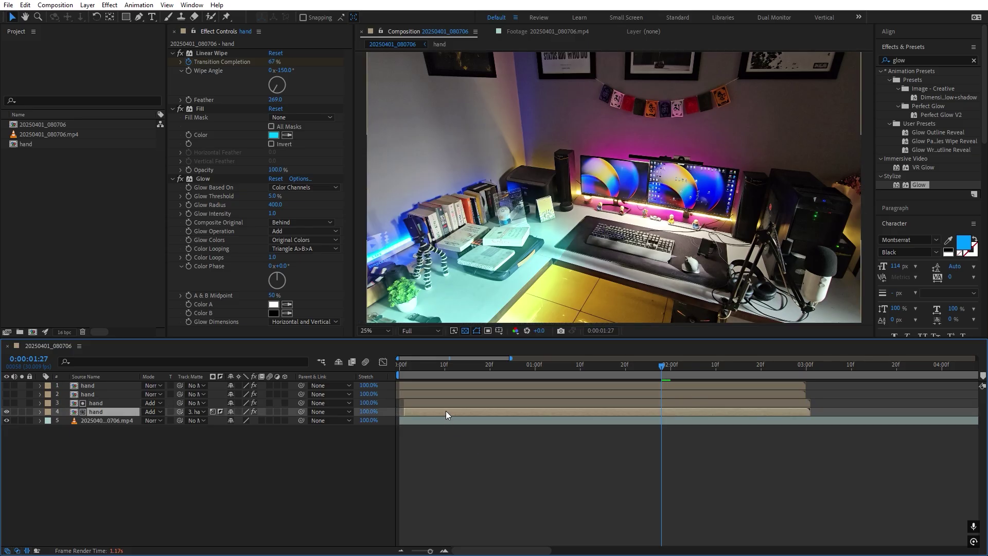
left_click_drag(445, 411, 455, 410)
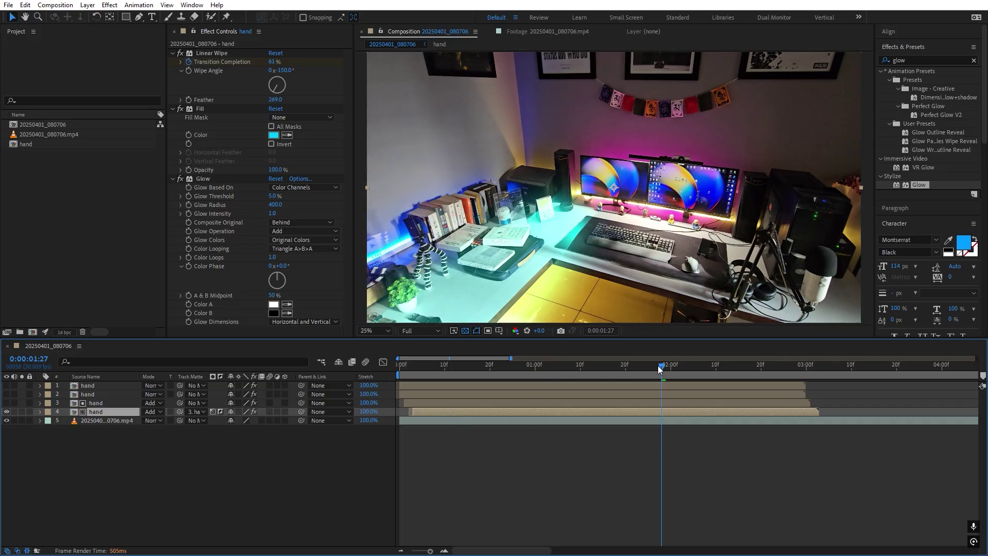
Widen the timing offset so the matte layer starts about 3 frames in and the matted glow layer about 7 frames in
left_click_drag(660, 367, 718, 375)
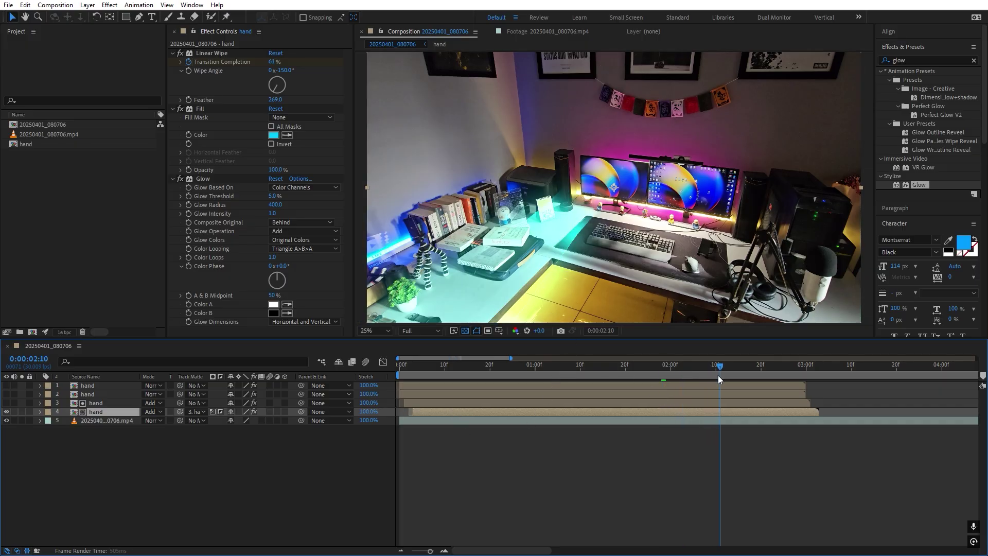
left_click(506, 405, "ctrl")
mouse_move(509, 405)
left_mouse_down()
mouse_move(517, 406)
mouse_move(489, 414)
mouse_move(497, 415)
left_mouse_up()
left_click(486, 419)
Keyframe the matted glow layer's opacity from 0% at 0:00:01:14 to 100% at 0:00:01:16
left_click(503, 368)
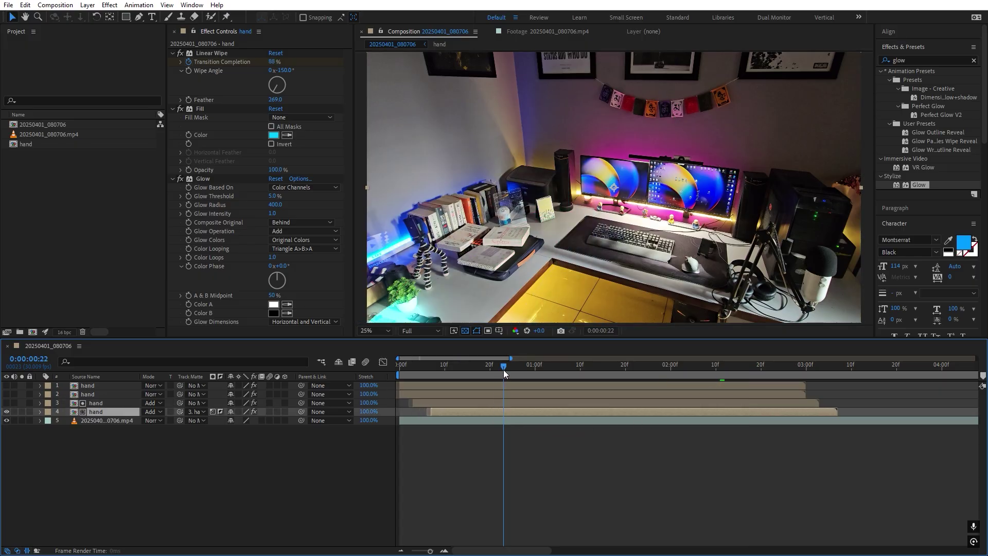
left_click_drag(503, 370, 602, 368)
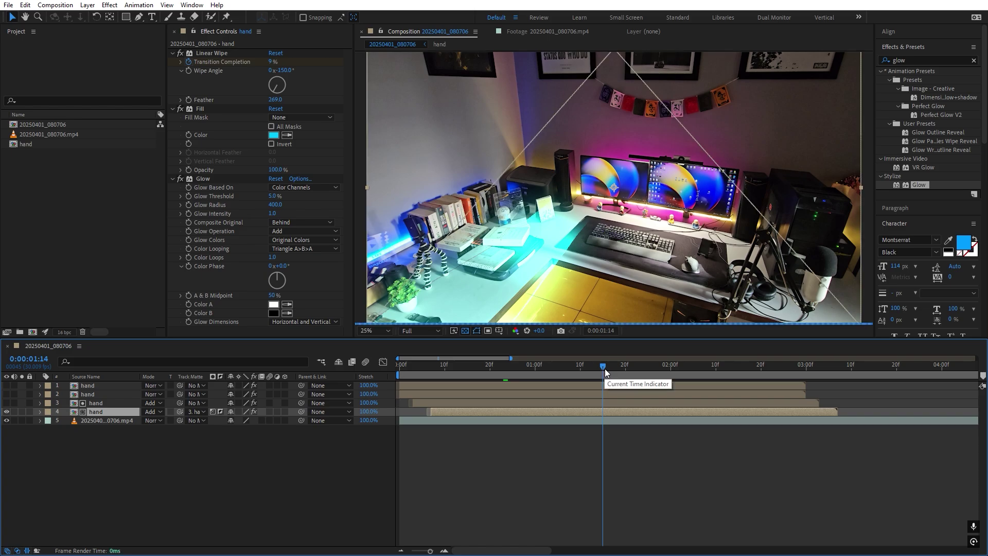
left_click_drag(602, 369, 612, 369)
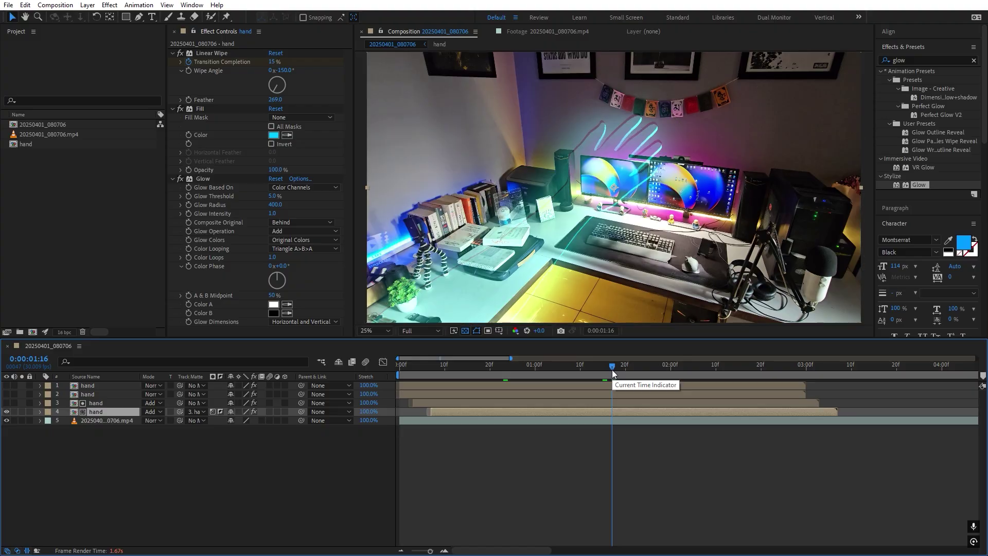
key("t")
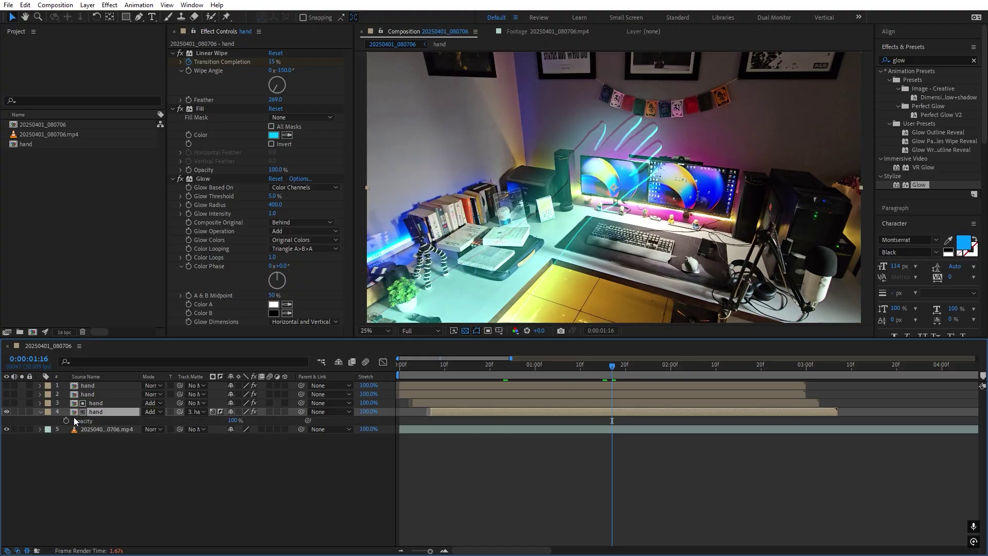
left_click(66, 420)
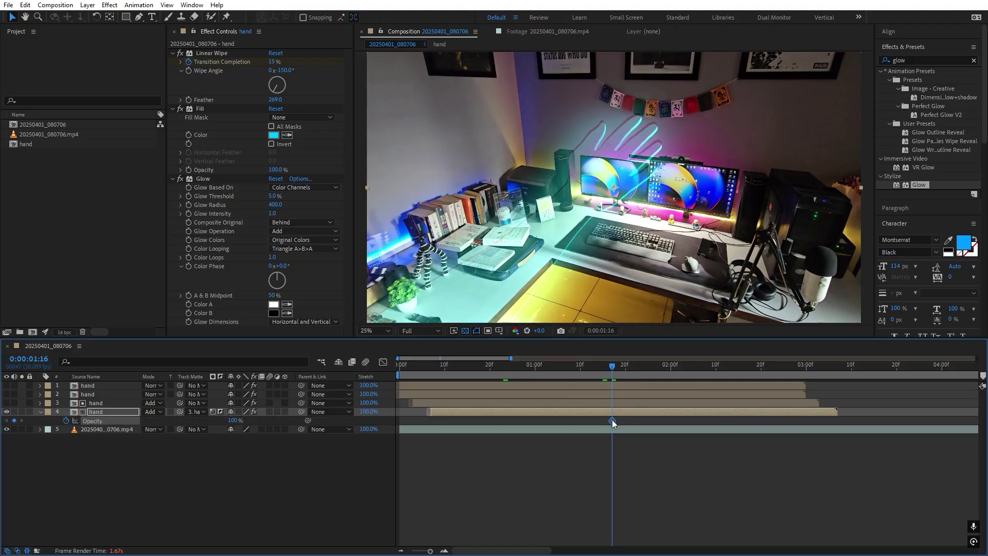
left_click_drag(611, 365, 602, 365)
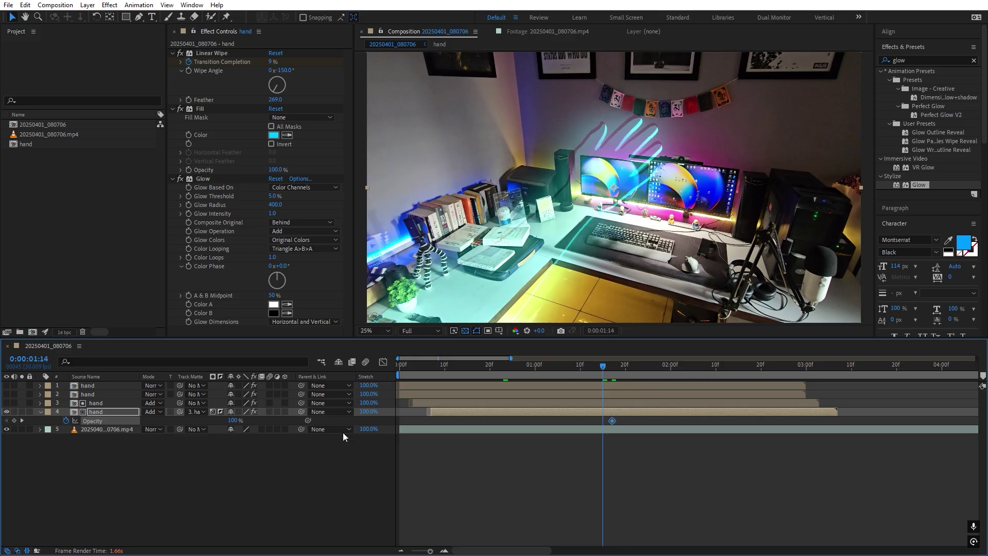
left_click(232, 420)
type("0")
key("Return")
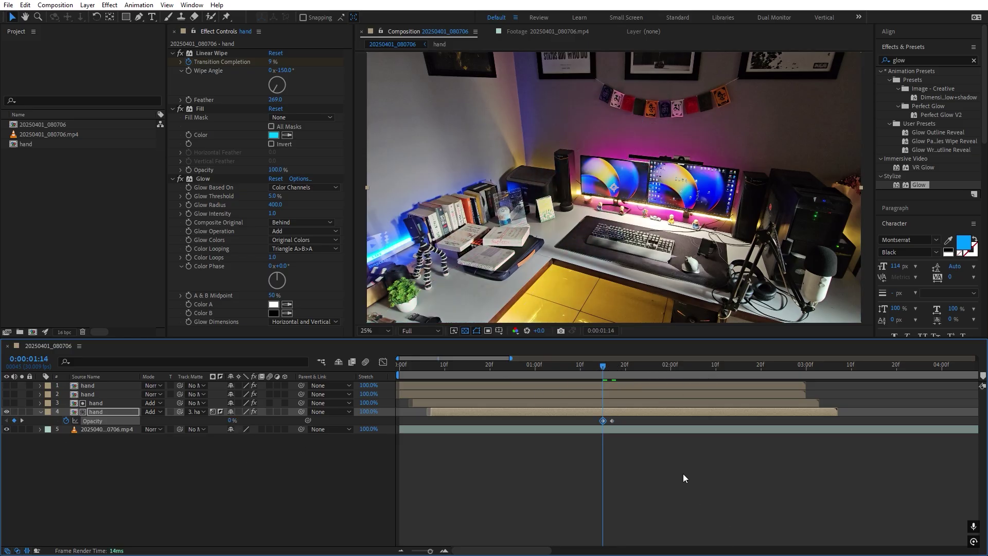
Lengthen the glow layer's fade-in by moving its 100% opacity keyframe to 0:00:01:20
left_click(612, 420)
left_click_drag(626, 423, 631, 423)
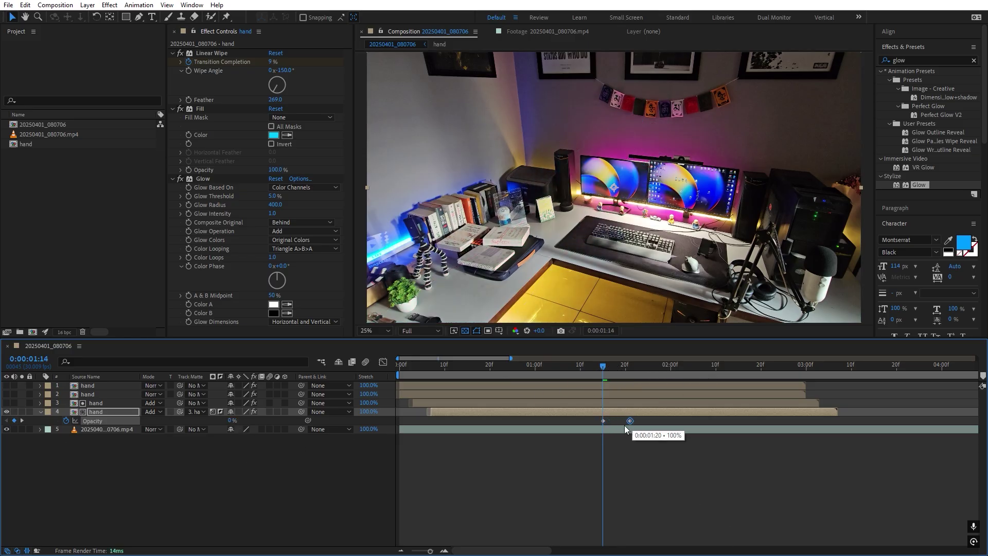
left_click(88, 438)
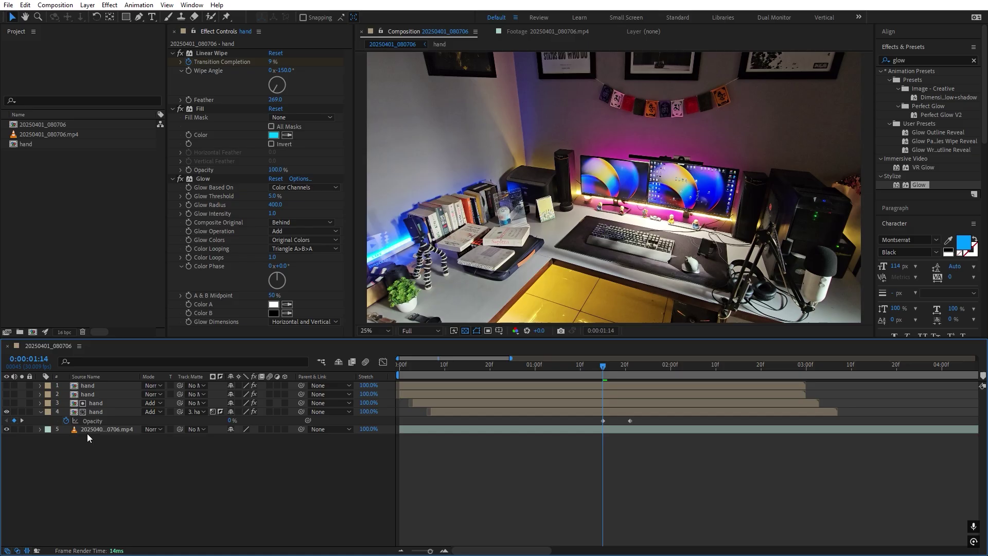
Make the two upper hand layers visible again and preview the disintegration from about 0:00:01:12
left_click(7, 385)
left_click(6, 394)
key("Page_Up")
key("Page_Up")
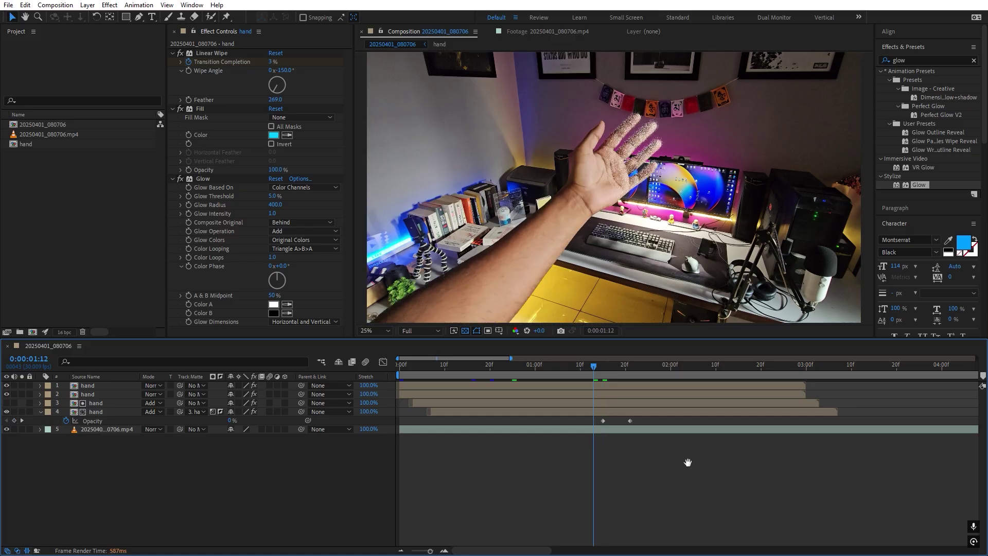
key("space")
key("space")
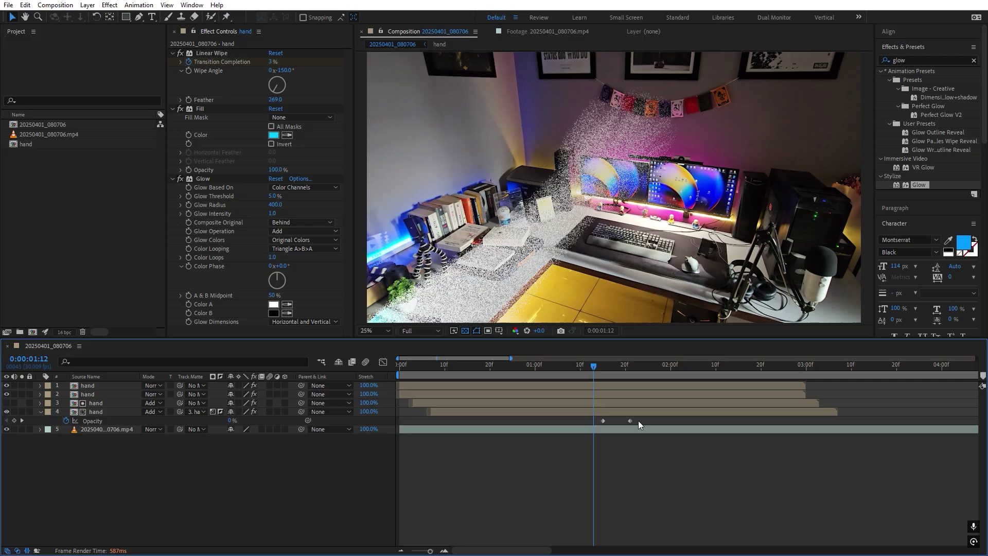
Reduce the matte and matted glow layers' start offsets to about 1 and 3 frames, and lower the Glow Radius to about 330
key("ctrl+z")
left_click(585, 366)
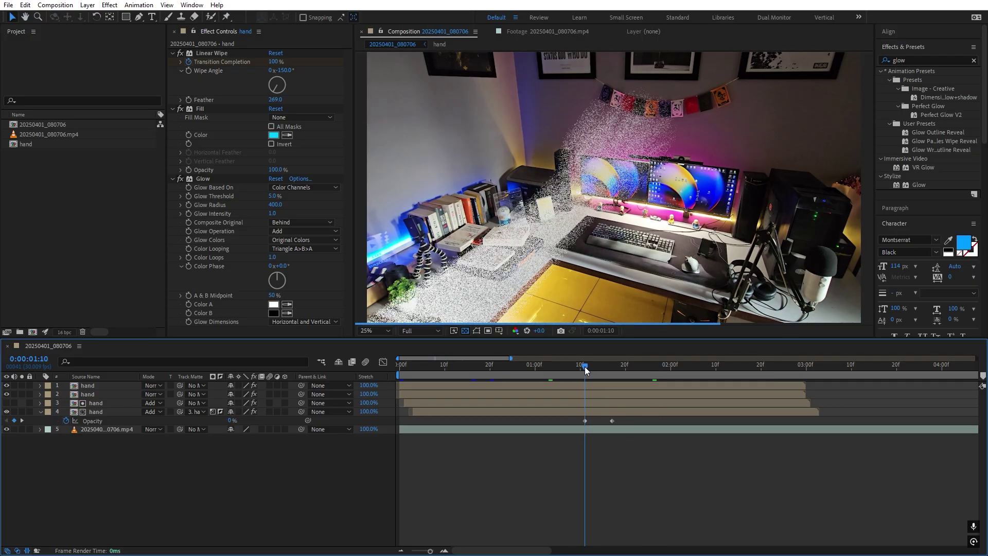
left_click_drag(585, 369, 597, 366)
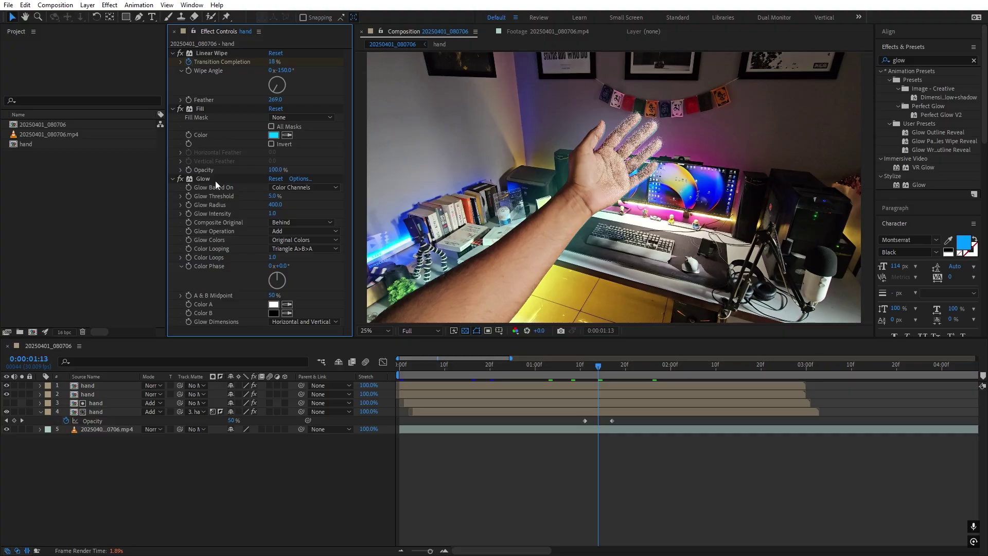
left_click_drag(275, 204, 243, 208)
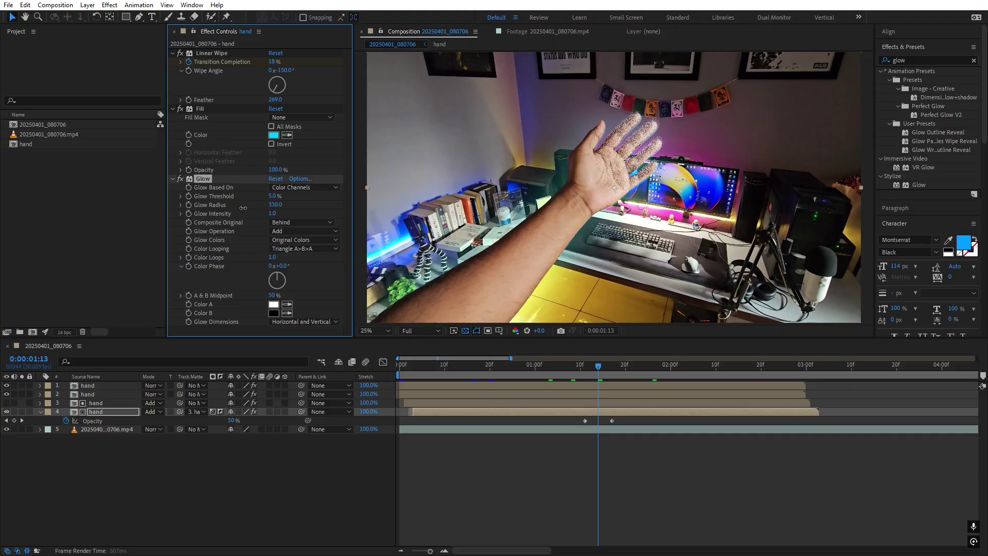
left_click(636, 455)
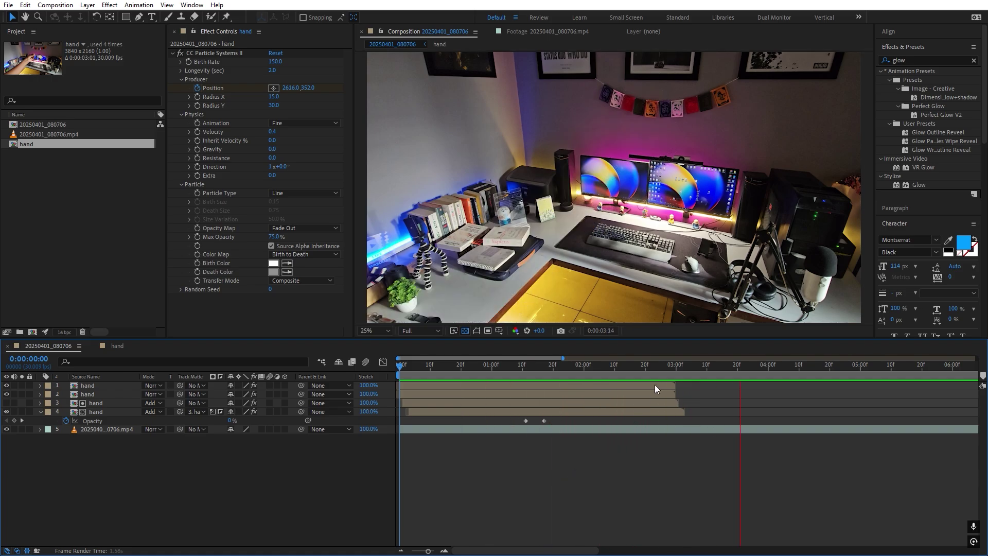
Open the nested hand composition and extend its duration to 0:00:10:01
left_click(657, 367)
key("Page_Down")
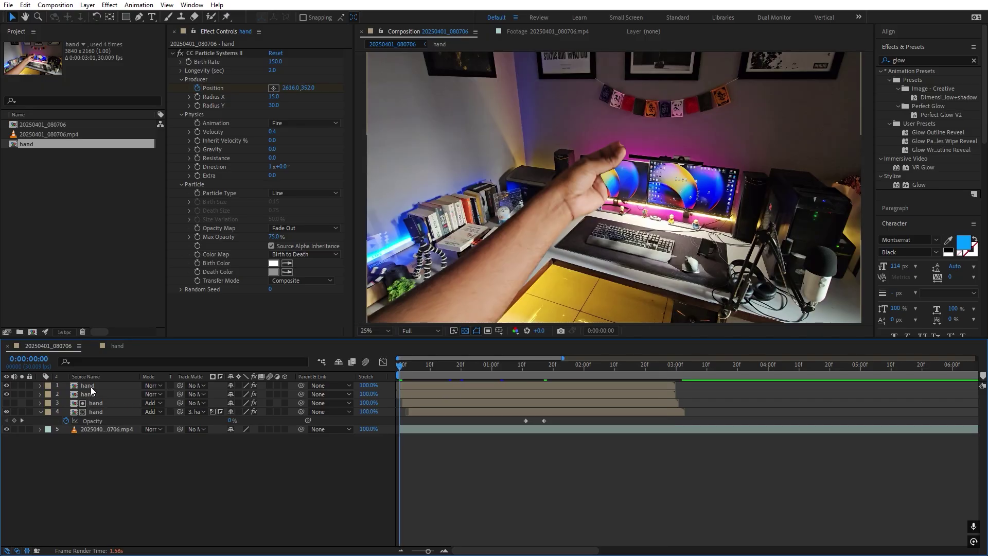
double_click(90, 387)
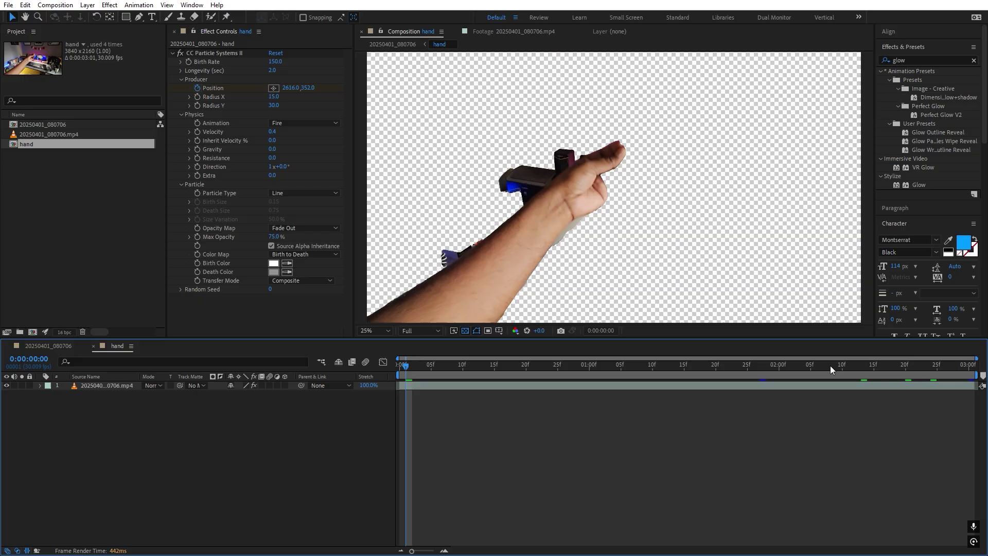
key("End")
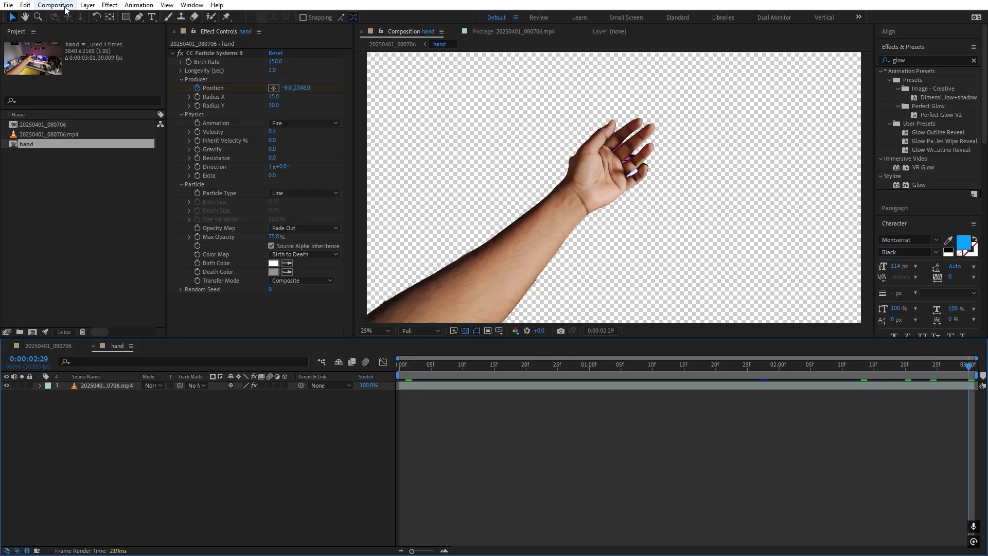
left_click(55, 5)
left_click(82, 29)
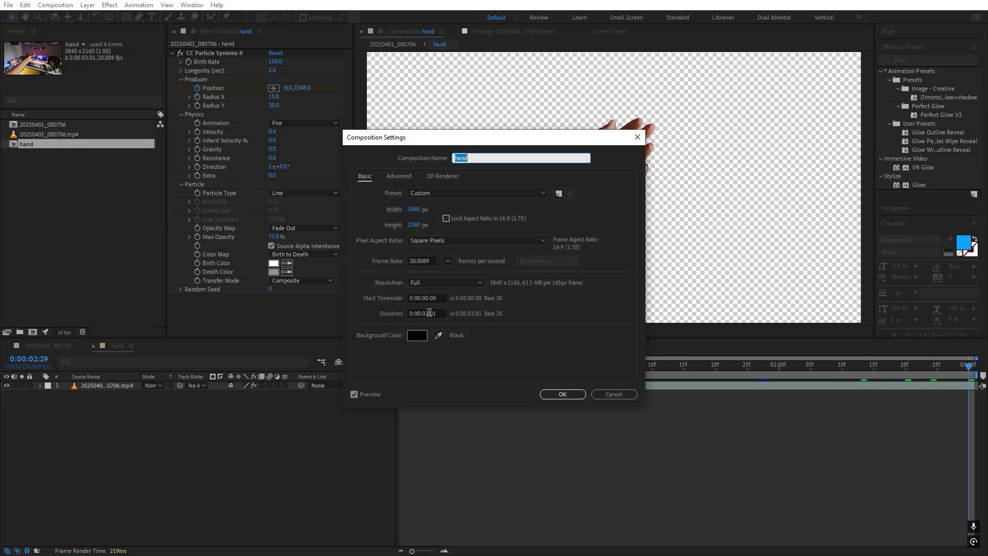
left_click(429, 313)
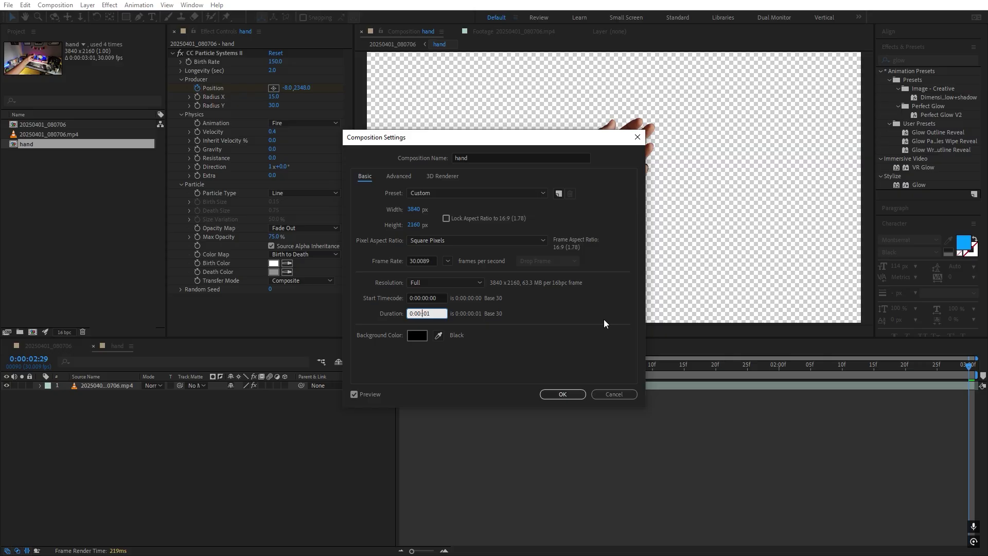
key("Return")
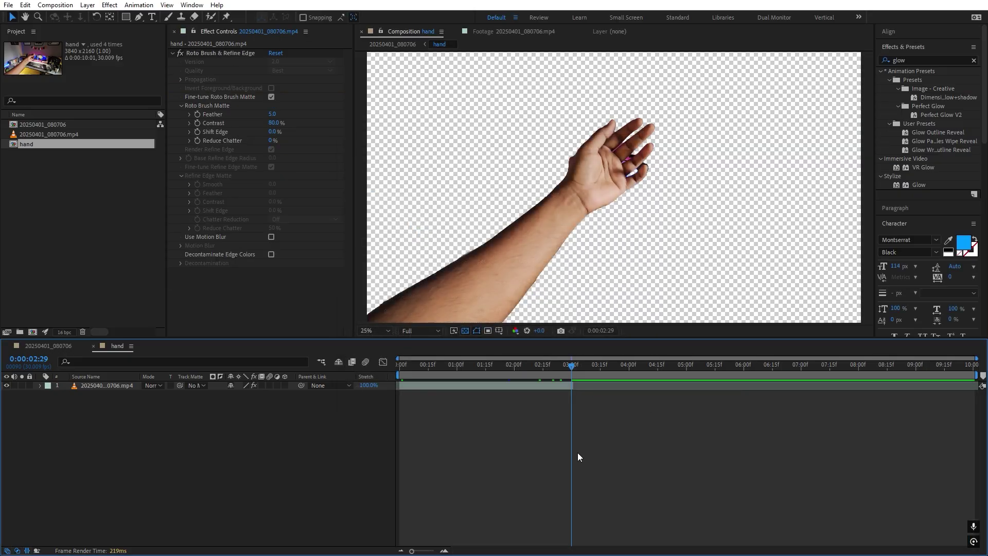
Pre-compose the rotoscoped footage layer as "Hand CutOut", moving all attributes and matching the composition duration to the layer's time span
left_click(492, 382)
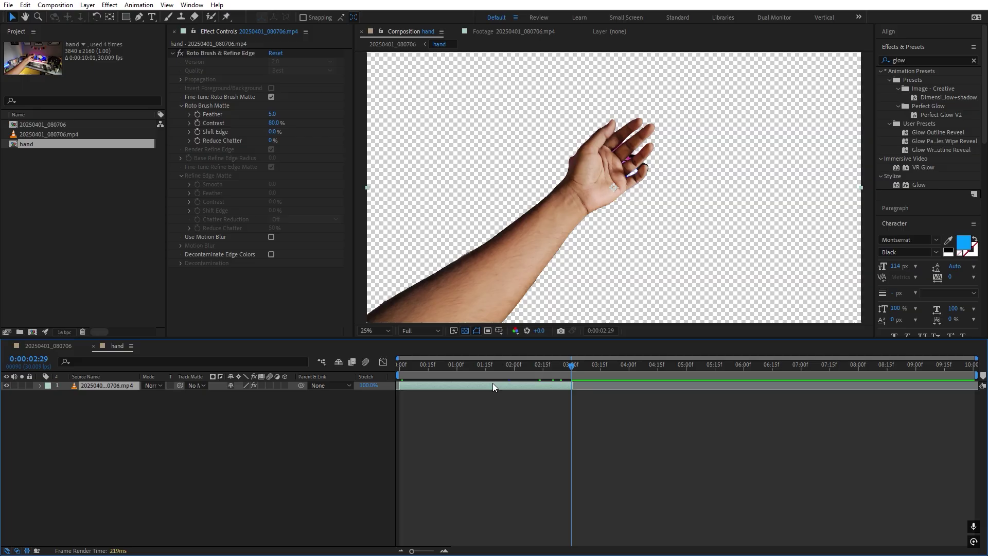
right_click(484, 383)
left_click(520, 315)
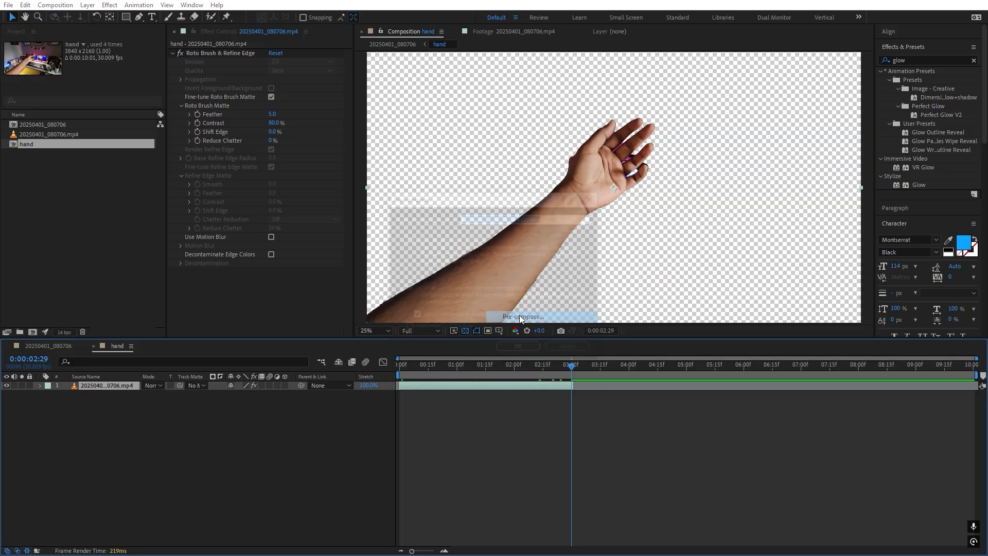
type("Hand CutOut")
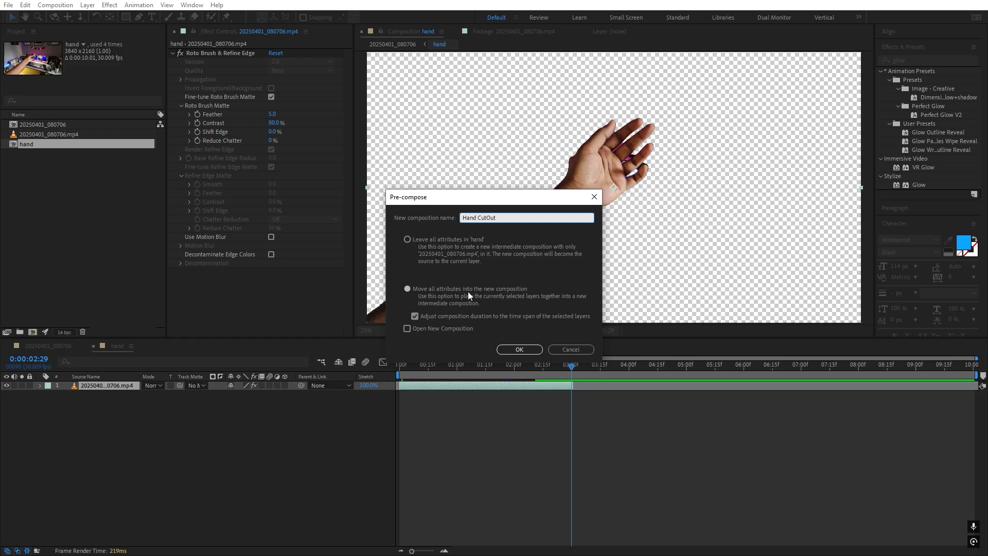
left_click(523, 347)
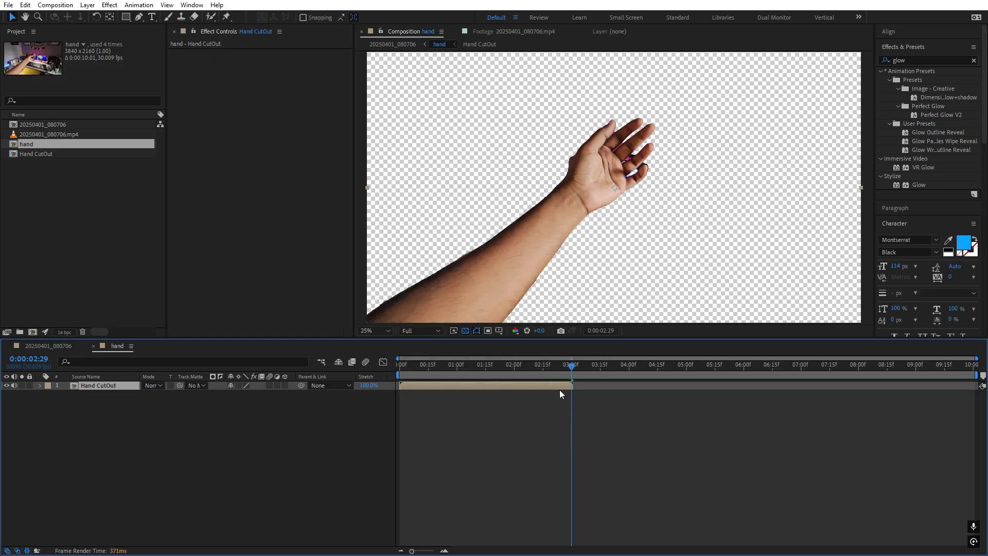
Duplicate the Hand CutOut layer, freeze the copy at frame 0:00:02:29, and shift it to start where the original layer ends
key("ctrl+d")
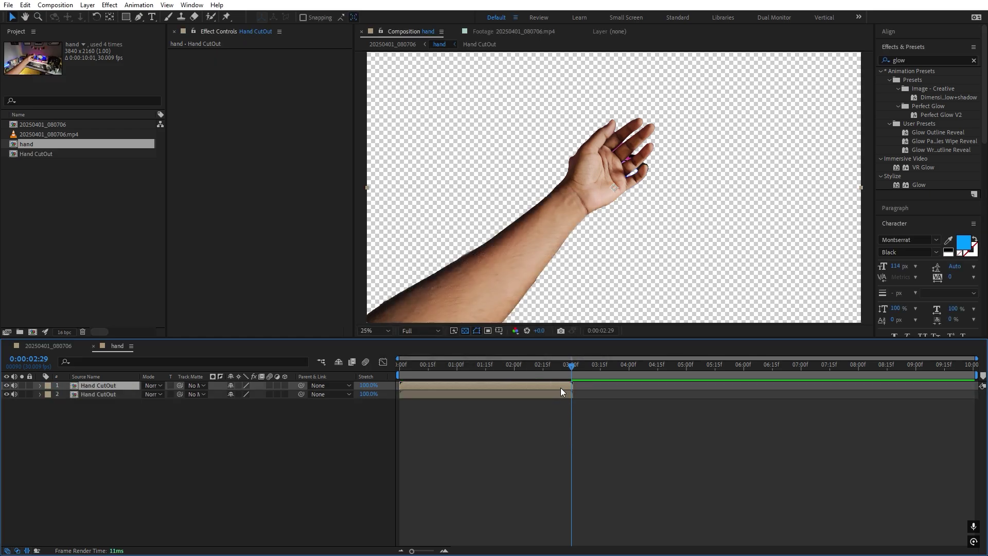
right_click(560, 386)
mouse_move(590, 138)
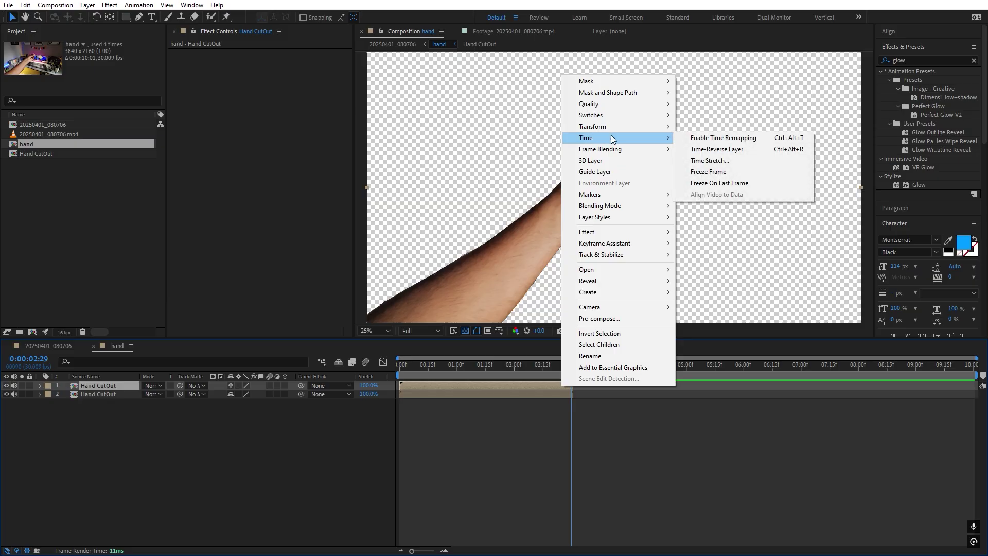
left_click(709, 173)
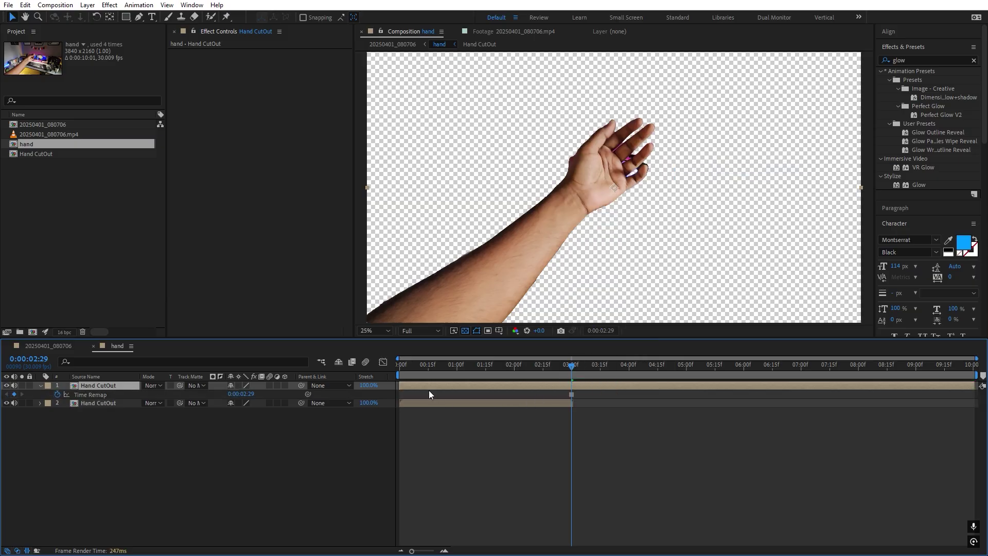
left_click_drag(428, 387, 605, 387)
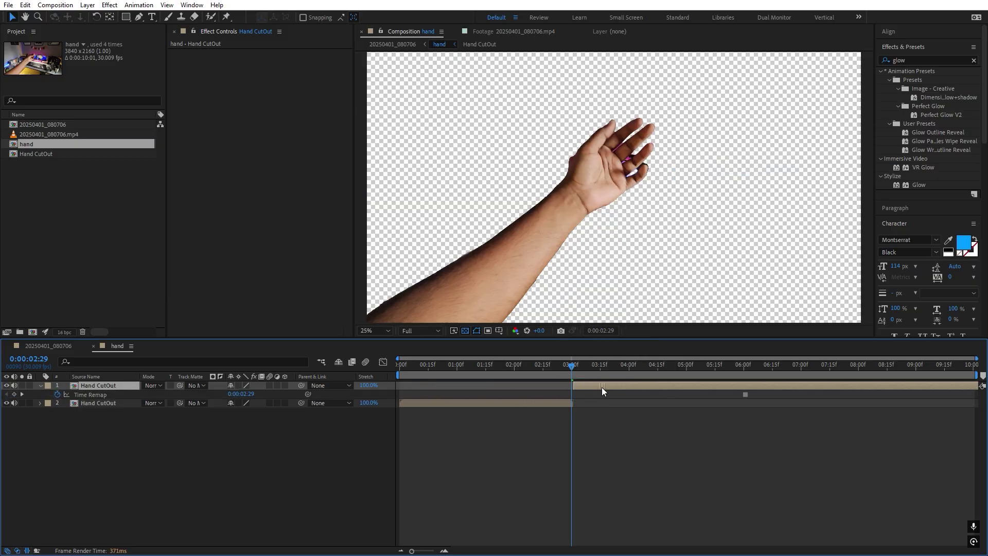
key("space")
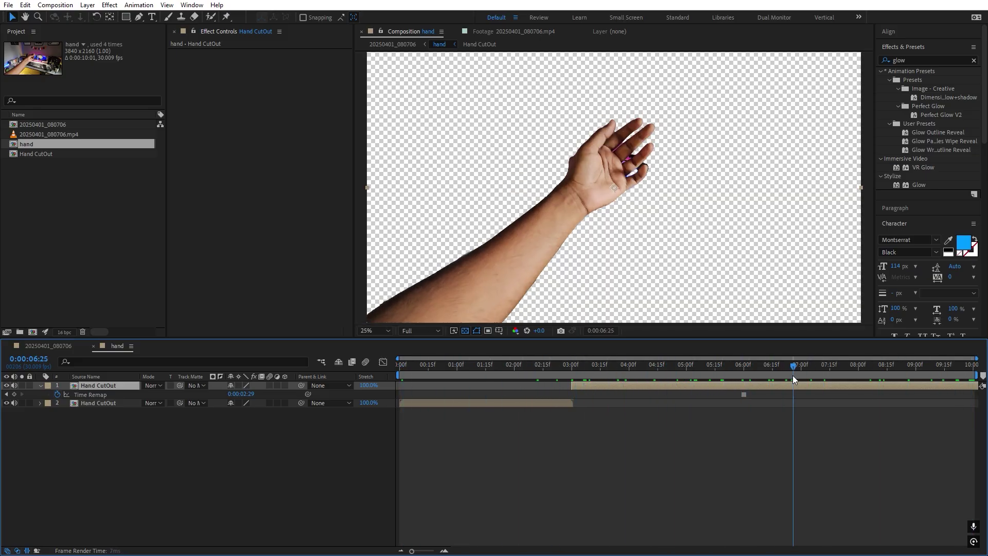
Return to the main composition, extend the four hand layers over the added freeze-frame time, and preview the effect
left_click(49, 345)
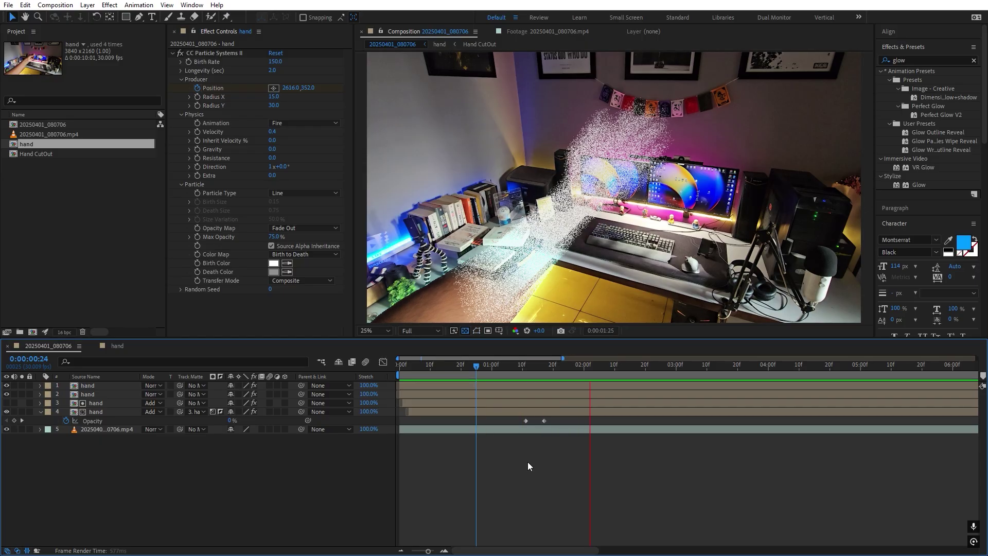
key("space")
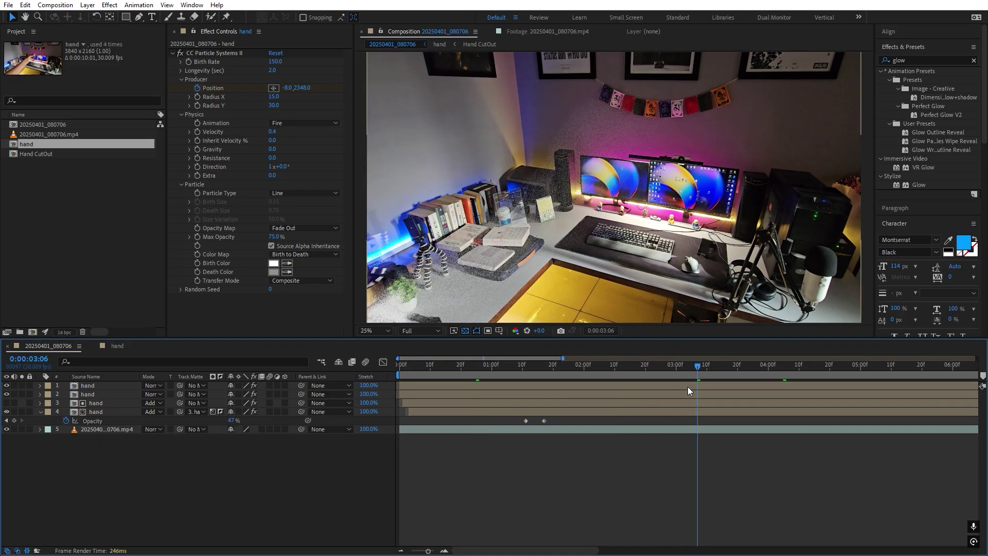
Add an Opacity keyframe at 100% on the topmost hand layer and place it at 0:00:02:25
left_click(687, 387)
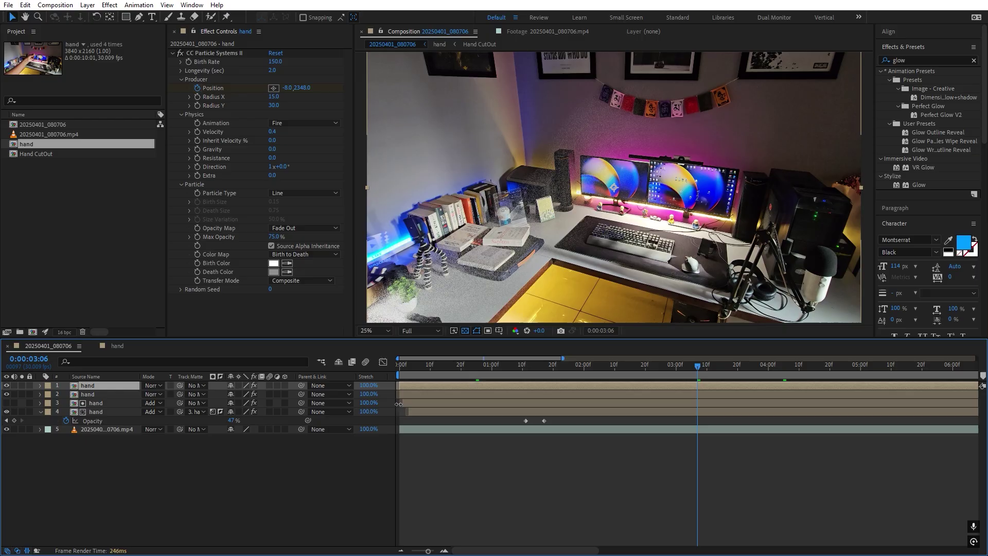
key("t")
left_click(66, 395)
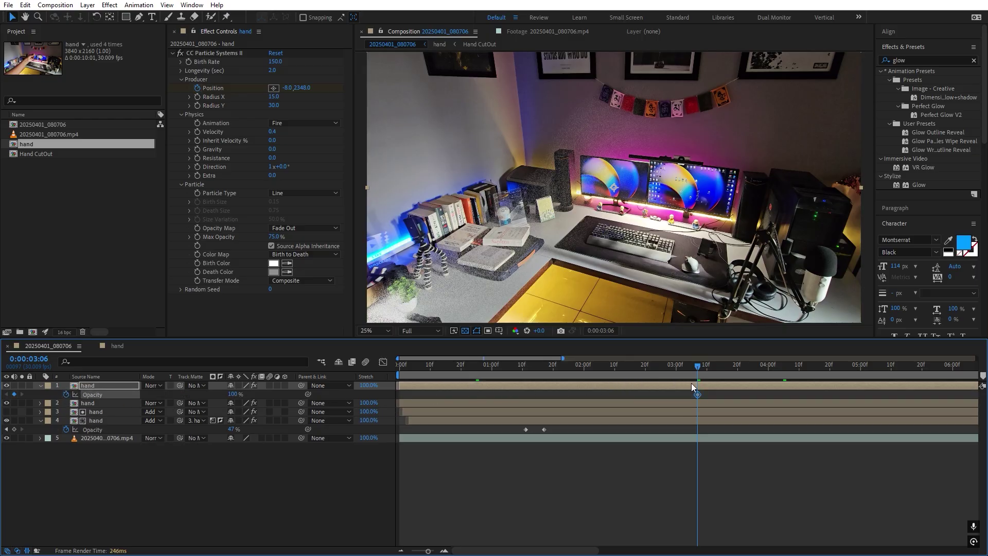
left_click(624, 367)
left_click(663, 366)
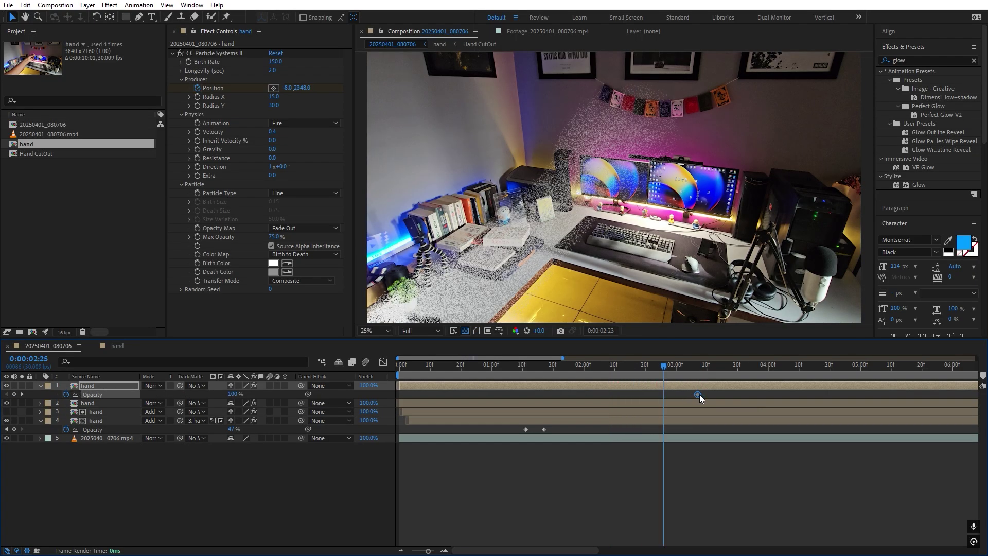
left_click_drag(697, 394, 664, 394)
Set the topmost hand layer's Opacity to 0% at 0:00:03:17 to fade out the particles
left_click(680, 367)
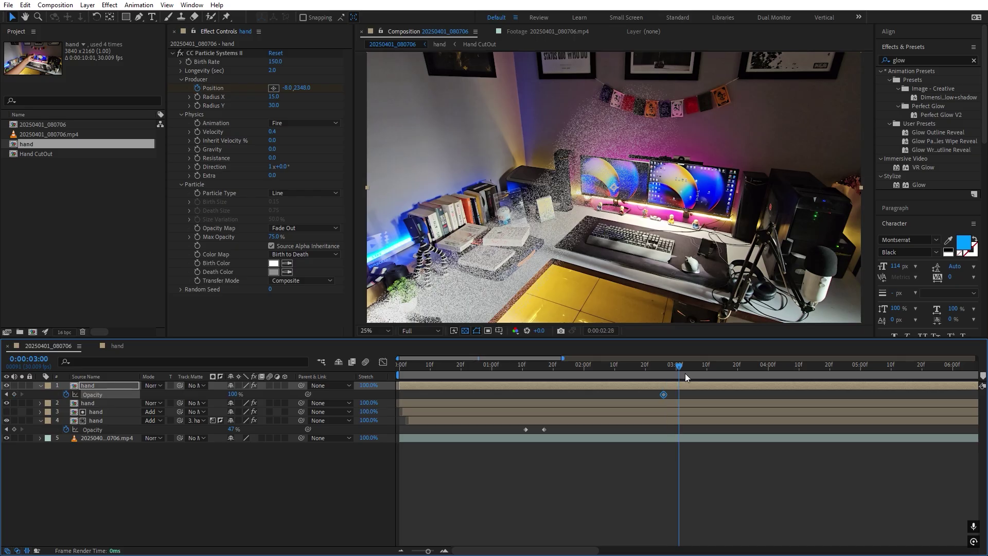
left_click(730, 366)
left_click_drag(232, 394, 196, 394)
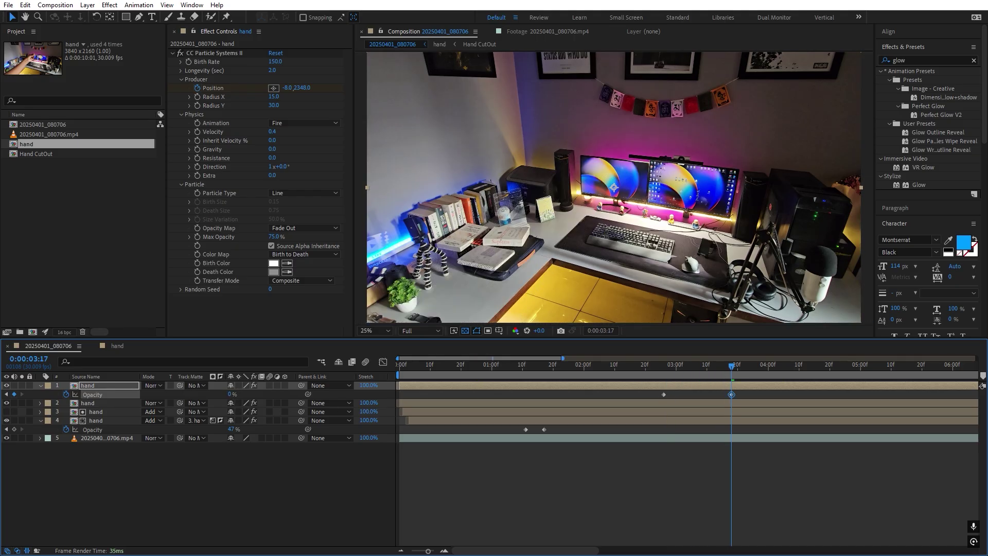
Preview the particle fade-out, replay the whole effect from the composition's start, and check the frames at 0:00:01:16 and 0:00:07:07
key("space")
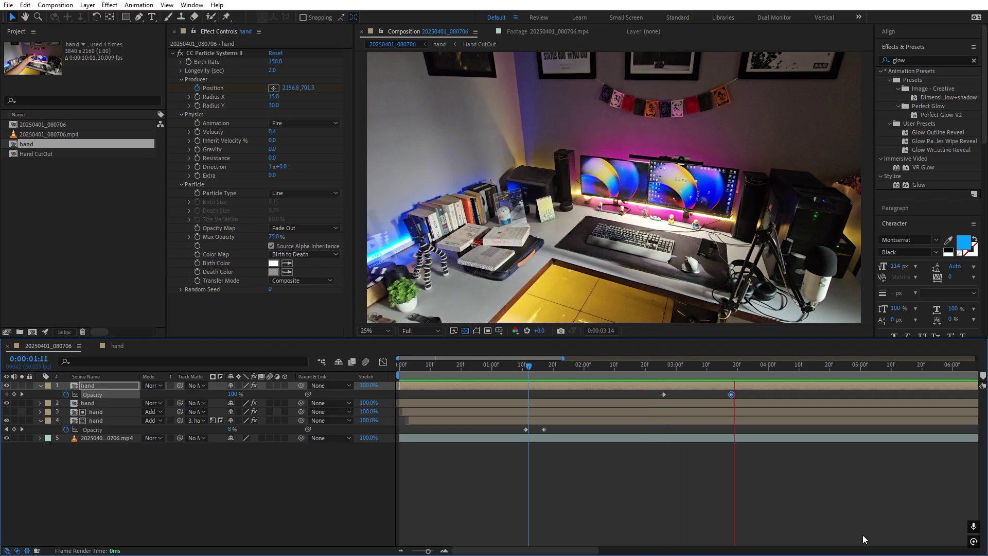
key("semicolon")
key("Home")
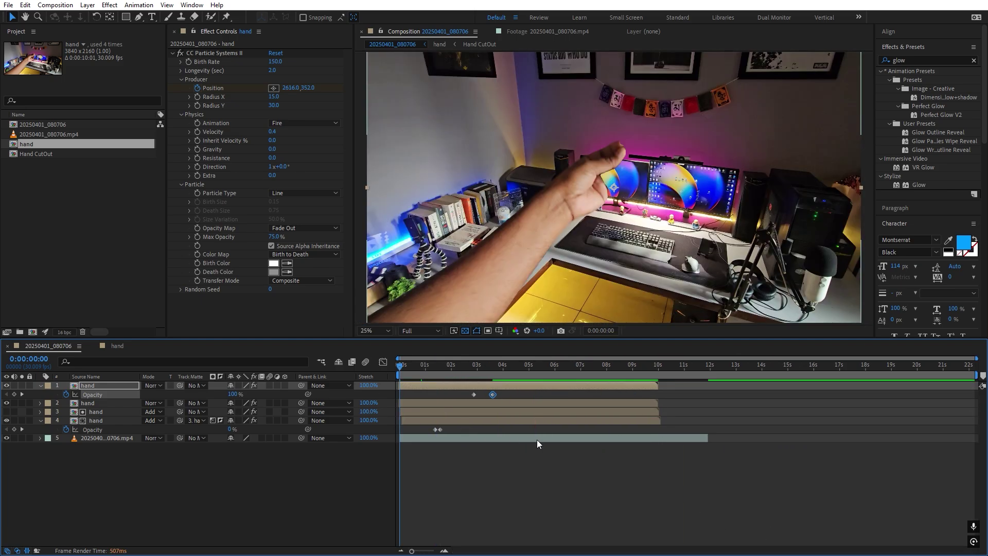
key("space")
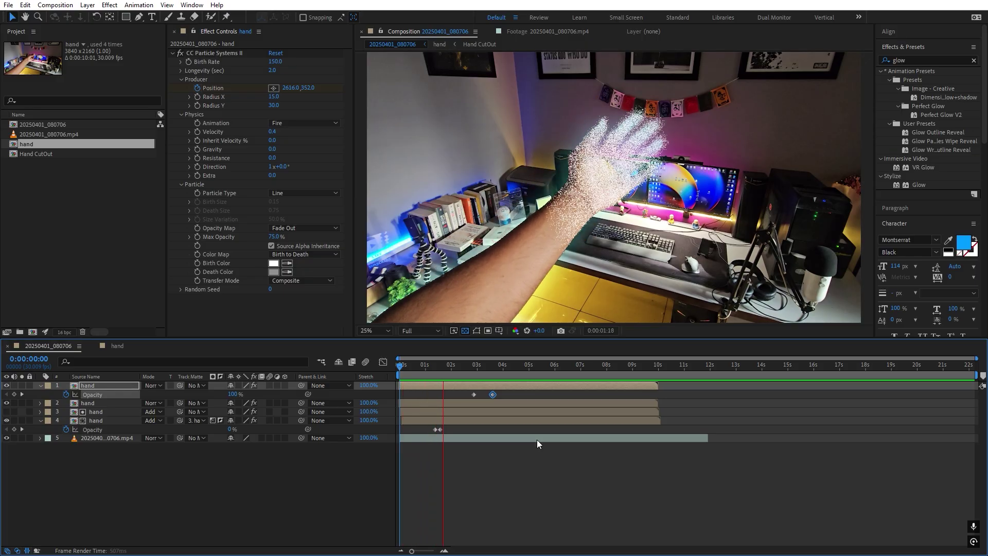
left_click(440, 365)
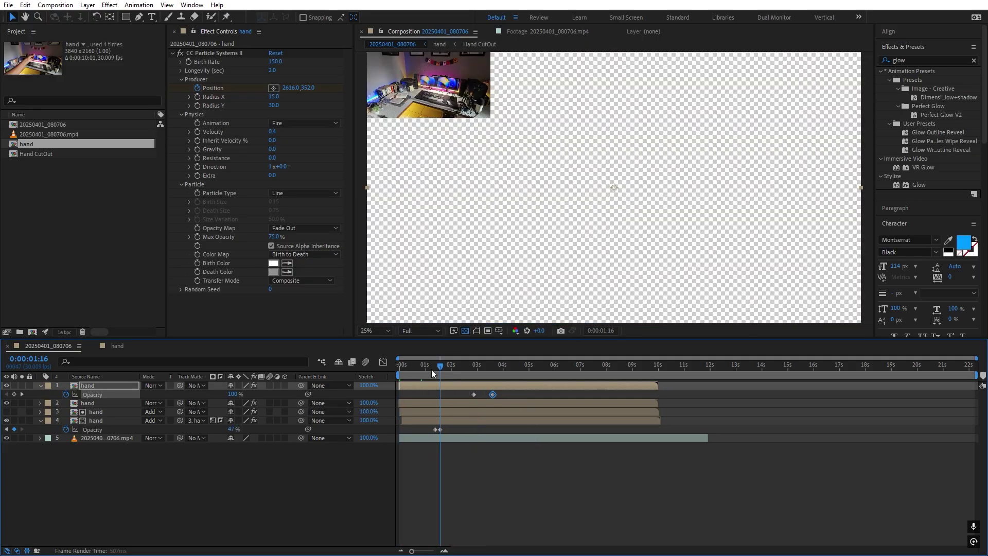
left_click(587, 365)
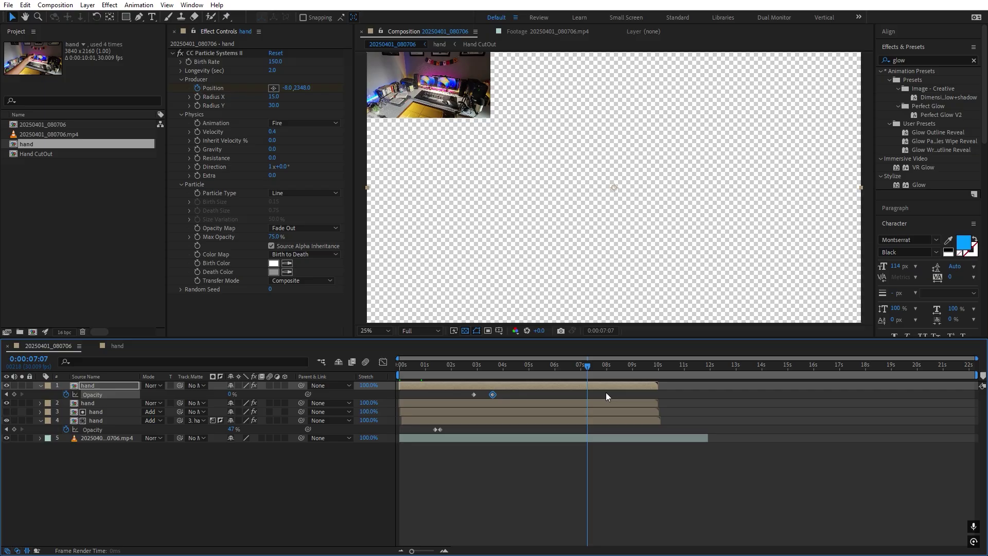